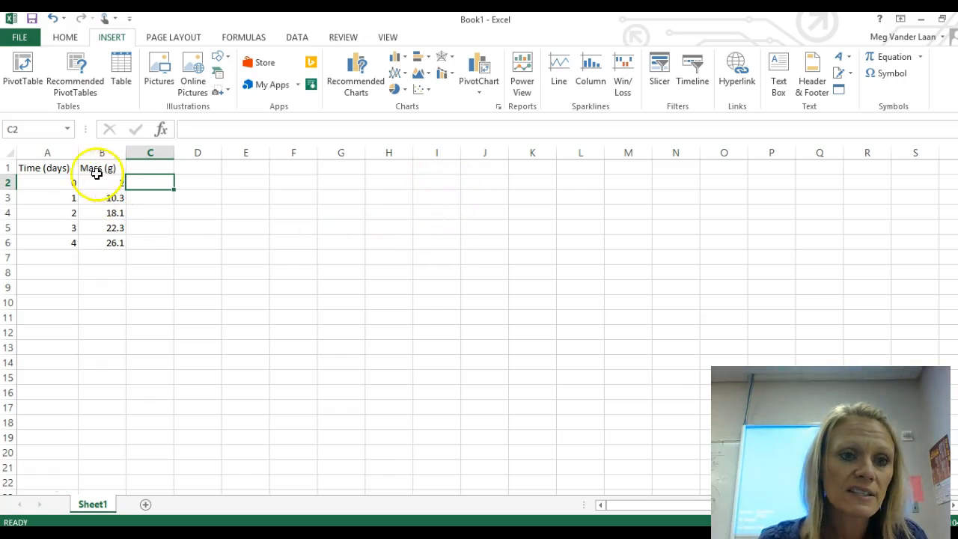
Step: Highlight the time and mass data table in cells A1 to B6
left_click_drag(66, 170, 107, 175)
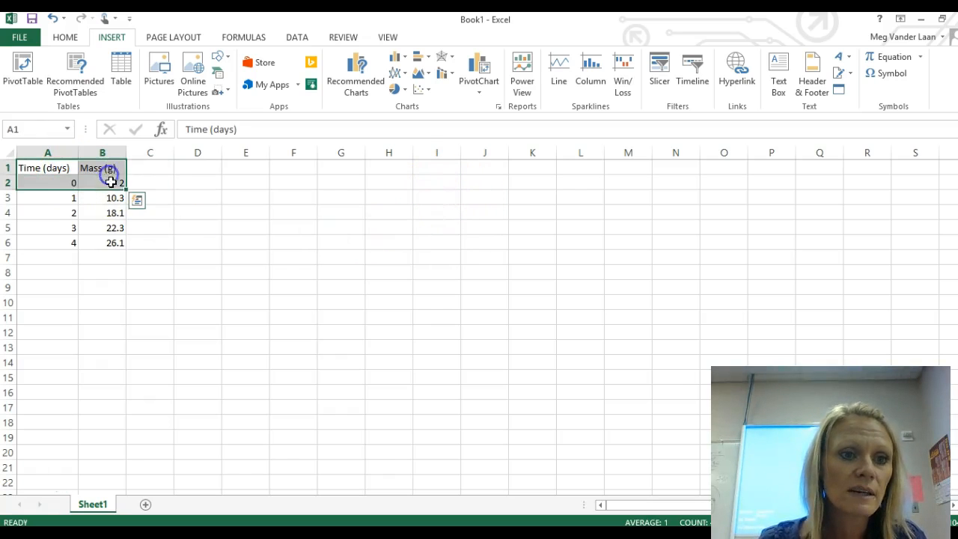
left_click_drag(33, 168, 127, 250)
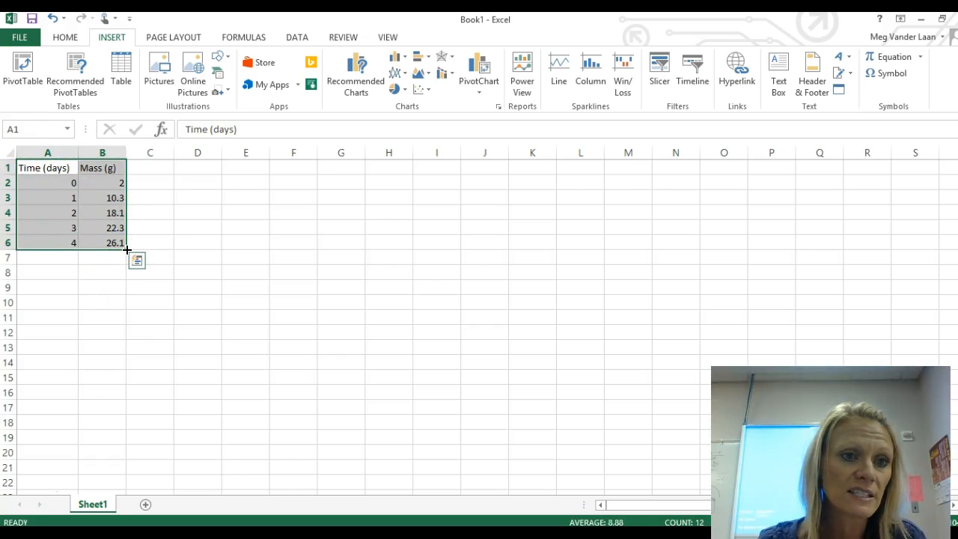
left_click(247, 256)
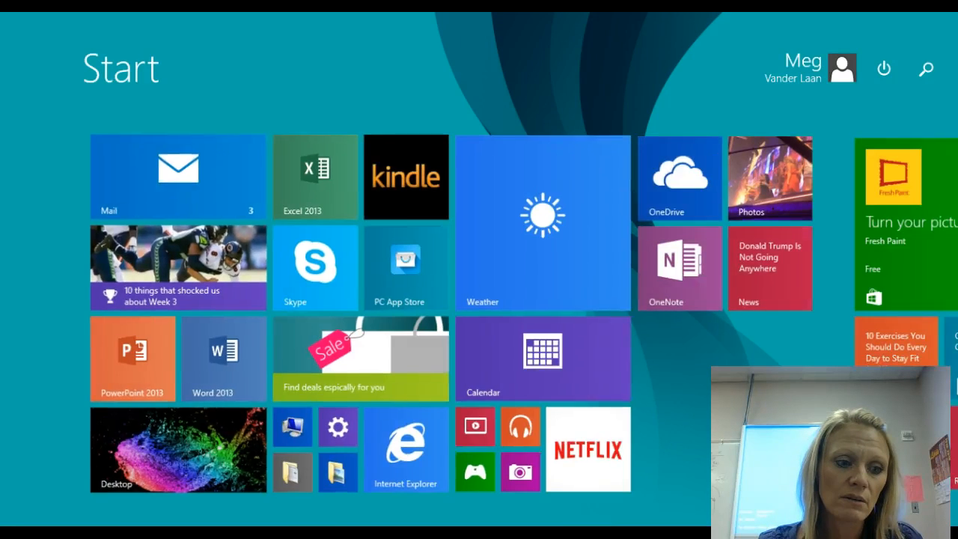
Step: Switch to Excel 2013 from the Start screen
left_click(305, 172)
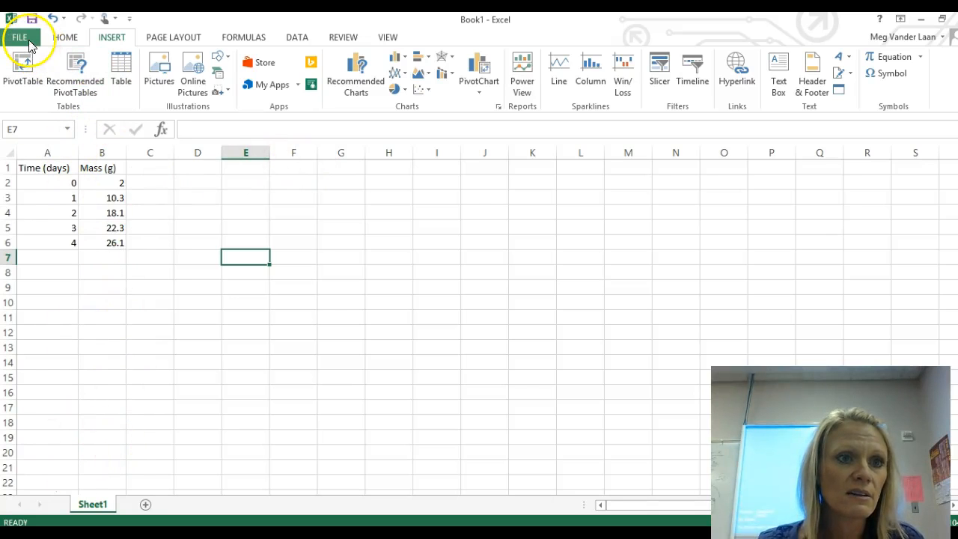
Step: Narrow columns A and B so their headings no longer fit, and inspect the full contents of cell A1
left_click(58, 168)
mouse_move(79, 152)
left_mouse_down()
mouse_move(54, 154)
mouse_move(92, 154)
mouse_move(77, 155)
left_mouse_up()
left_click(85, 154)
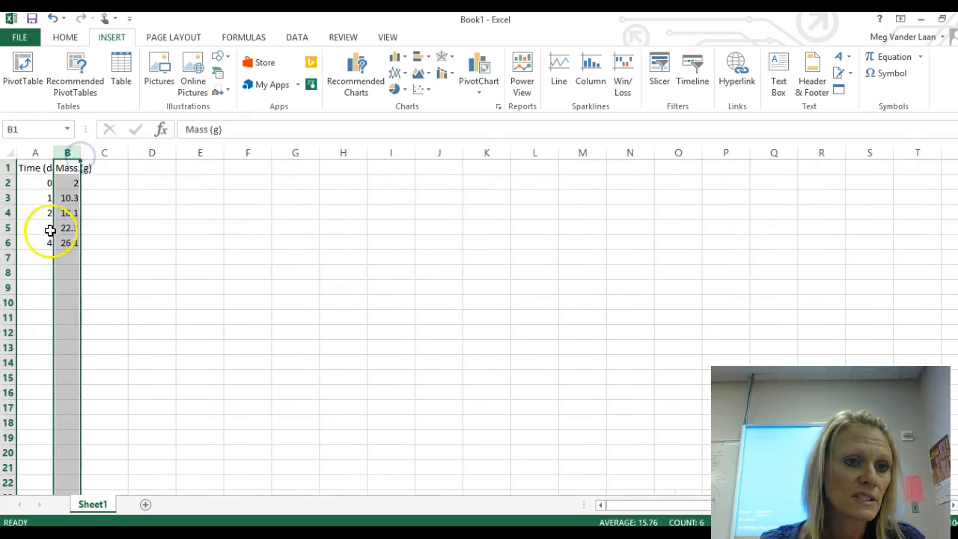
left_click(41, 166)
left_click(41, 165)
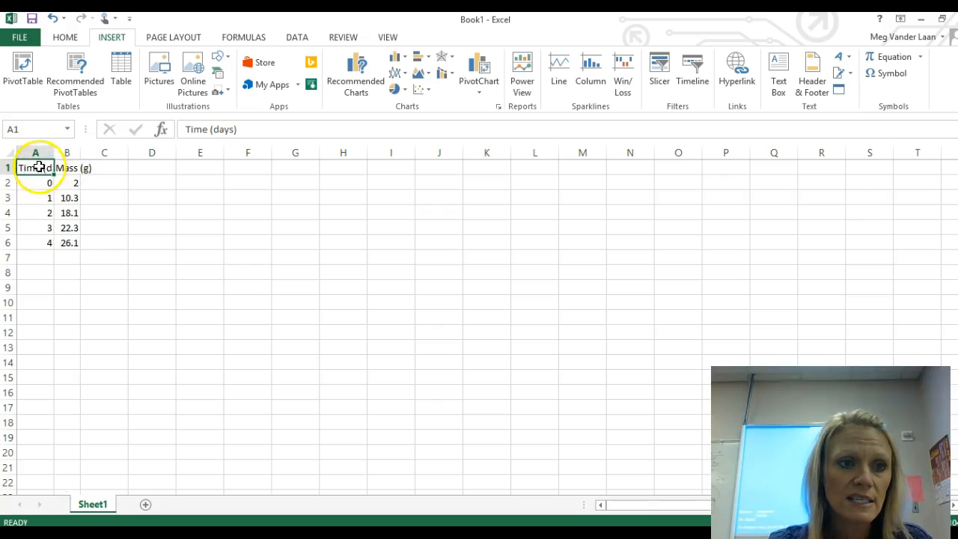
left_click_drag(244, 129, 179, 129)
left_click(117, 196)
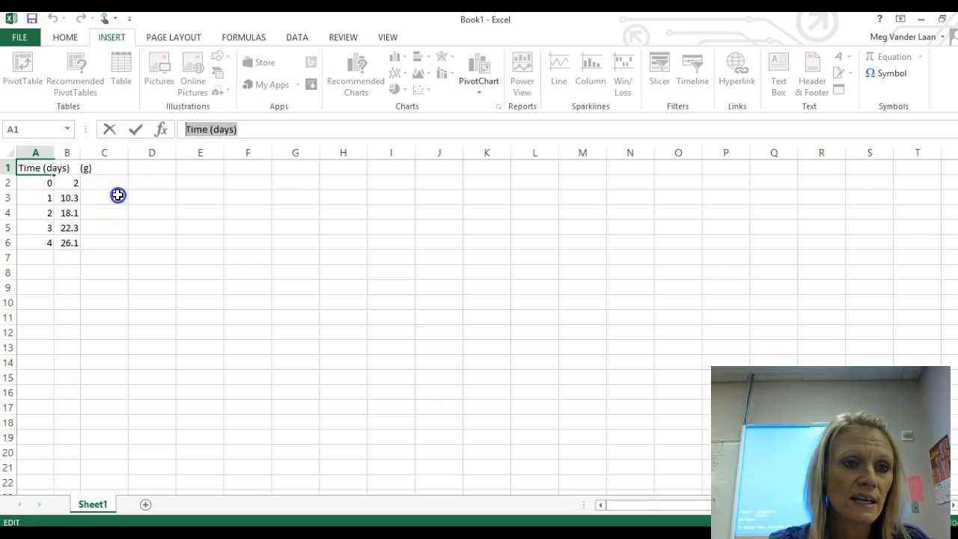
Step: Widen columns A and B so the Time (days) and Mass (g) headings fit in full
left_click(40, 153)
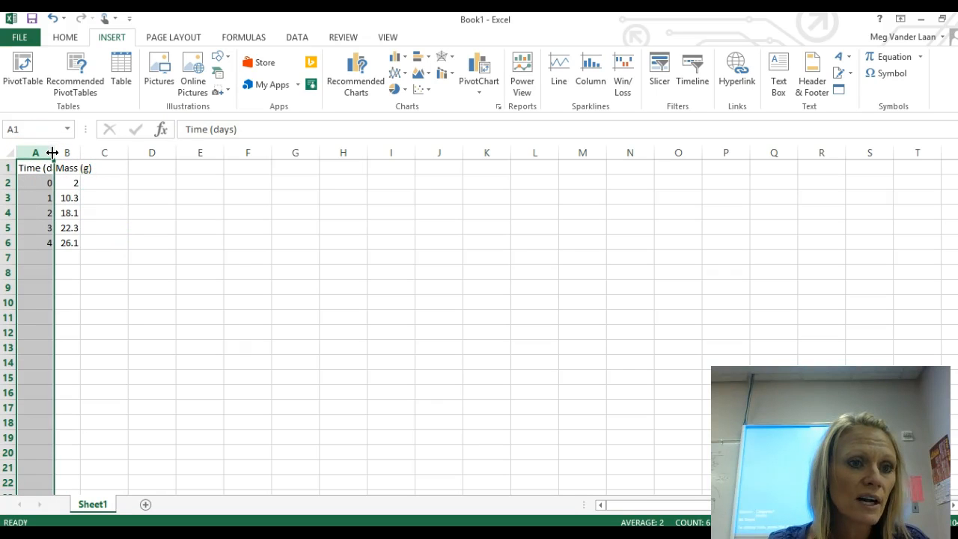
left_click_drag(52, 154, 127, 151)
left_click(92, 153)
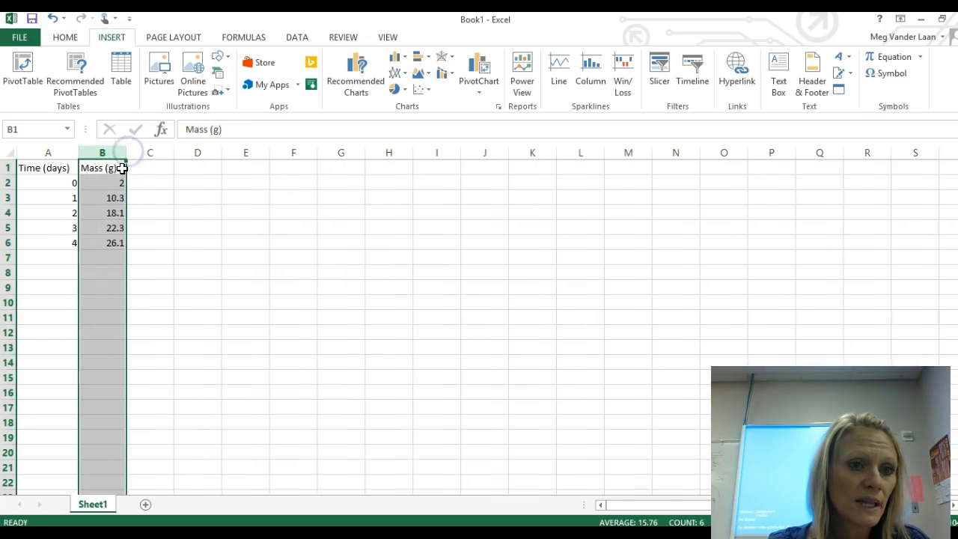
Step: Select the whole sheet and set its cell format to wrapped text with outline and inside borders
left_click(6, 154)
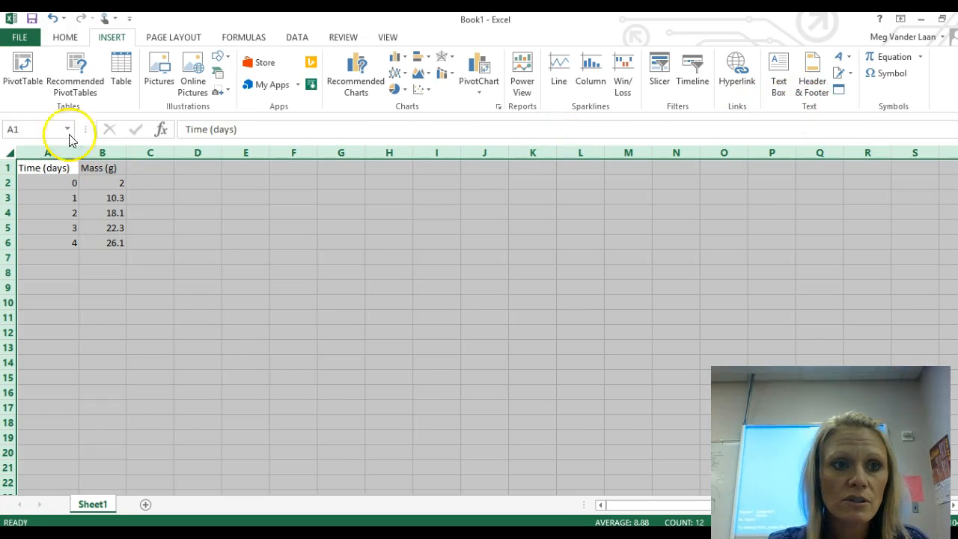
left_click(66, 37)
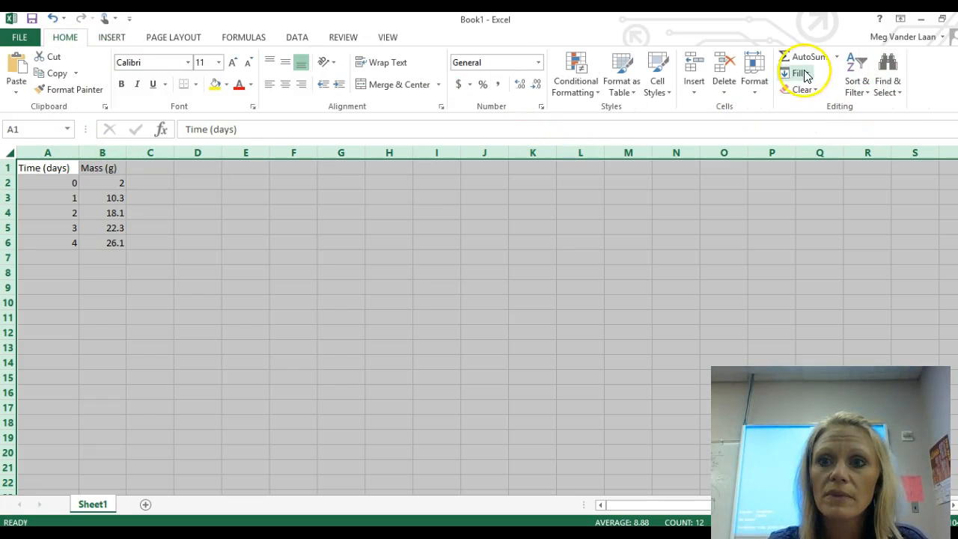
left_click(754, 84)
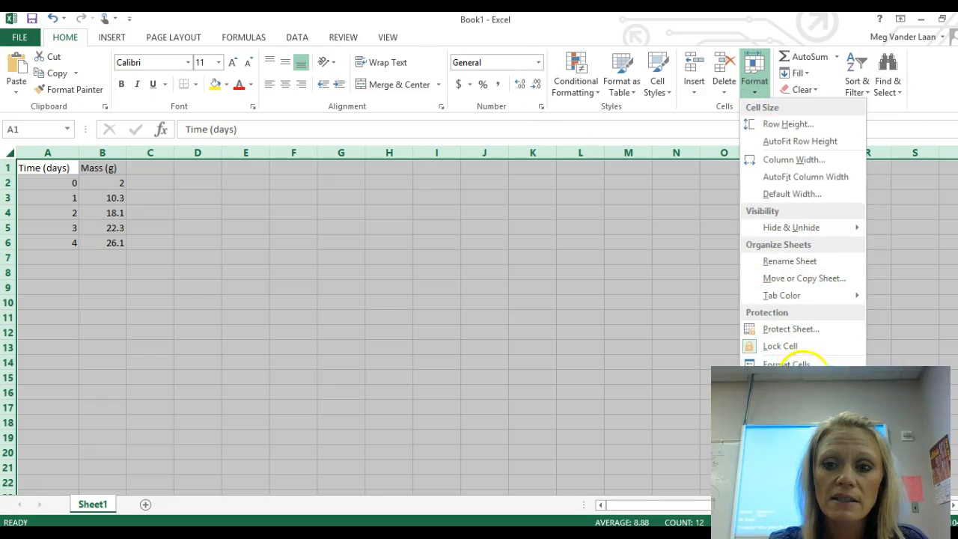
left_click(800, 363)
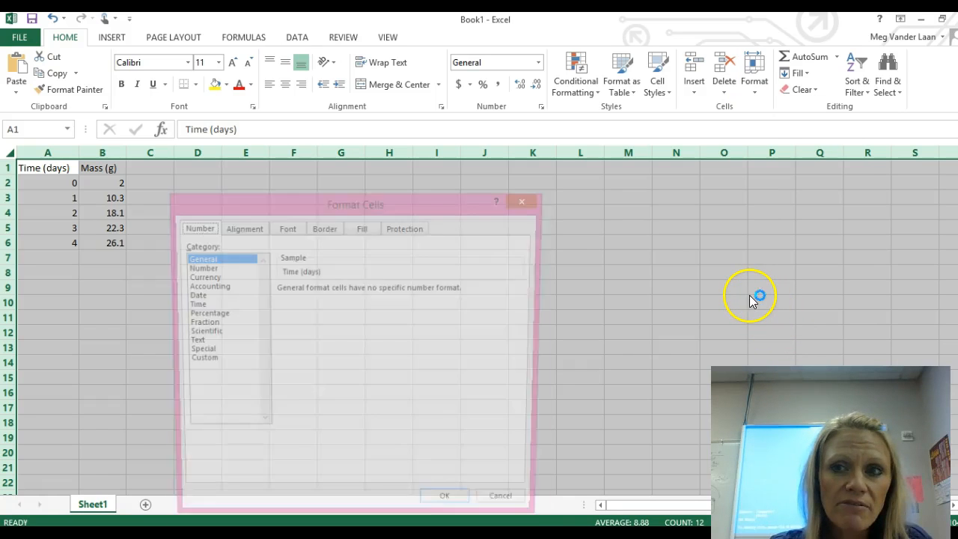
left_click(252, 232)
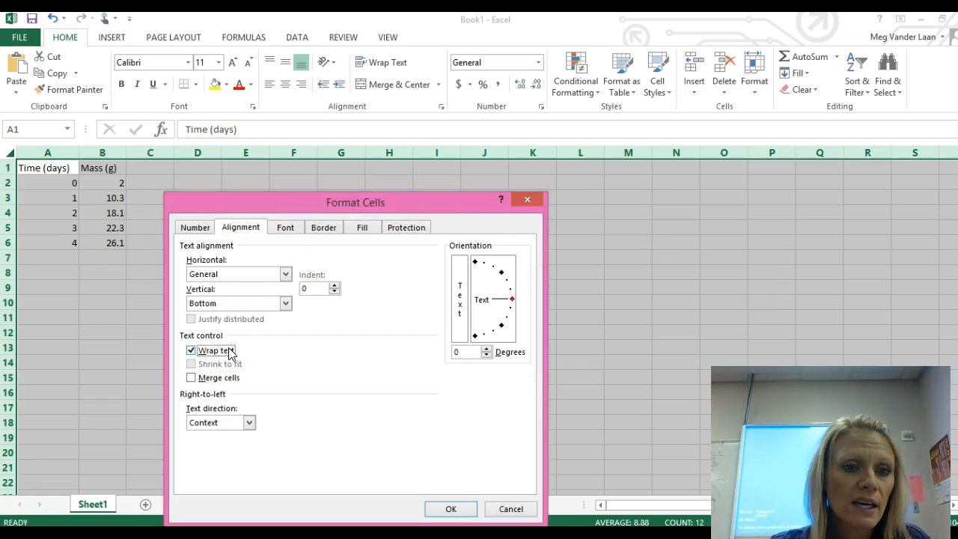
left_click(322, 228)
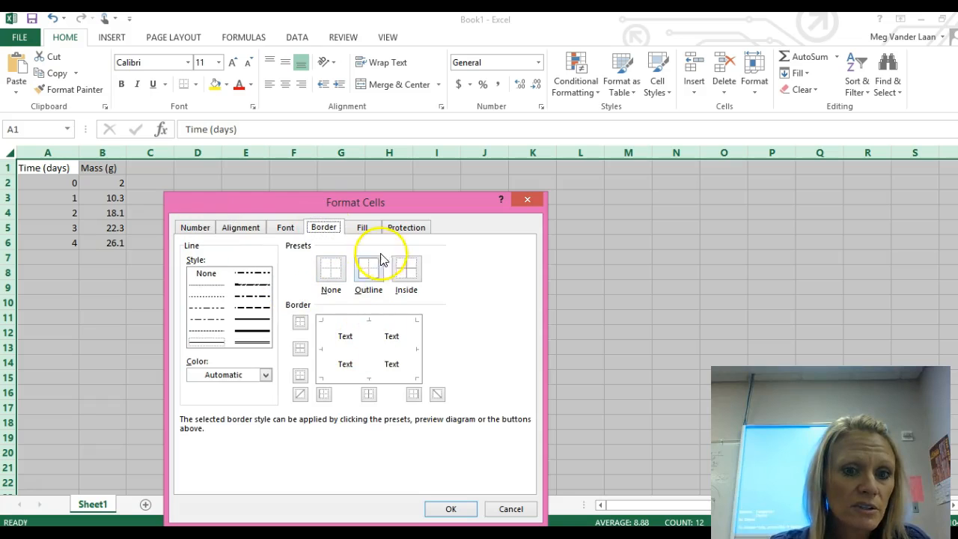
left_click(381, 275)
left_click(406, 270)
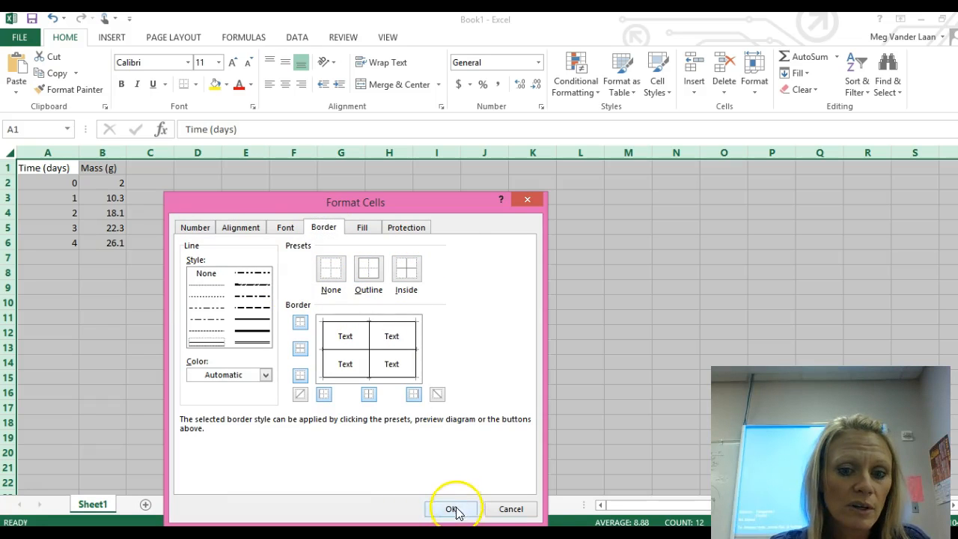
Step: Set both the vertical and the horizontal text alignment of the selected cells to Center
left_click(285, 227)
left_click(241, 227)
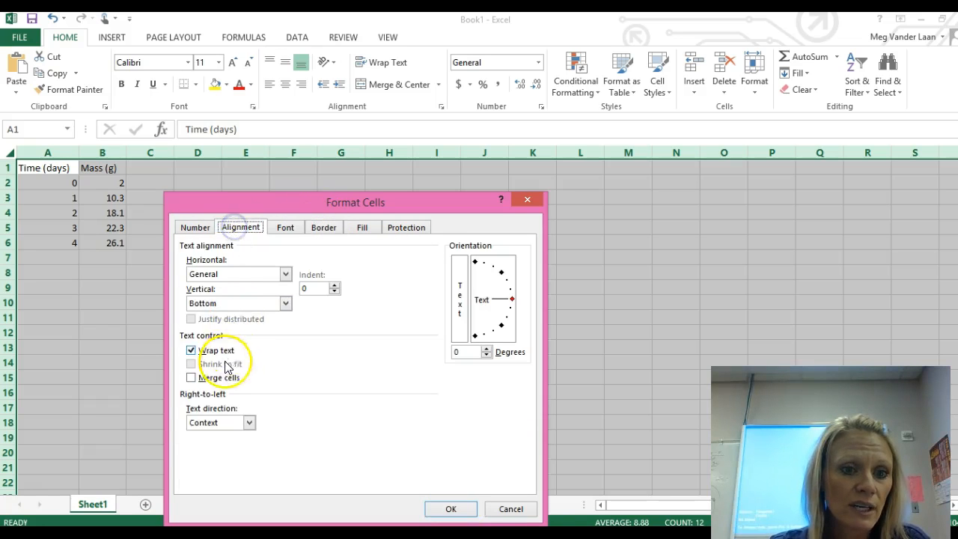
left_click(232, 303)
left_click(232, 325)
left_click(234, 274)
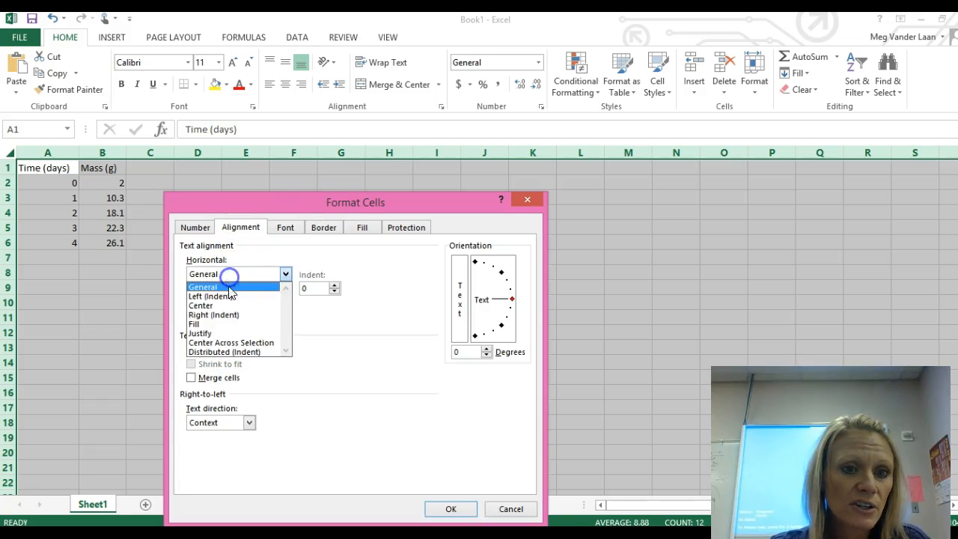
left_click(231, 307)
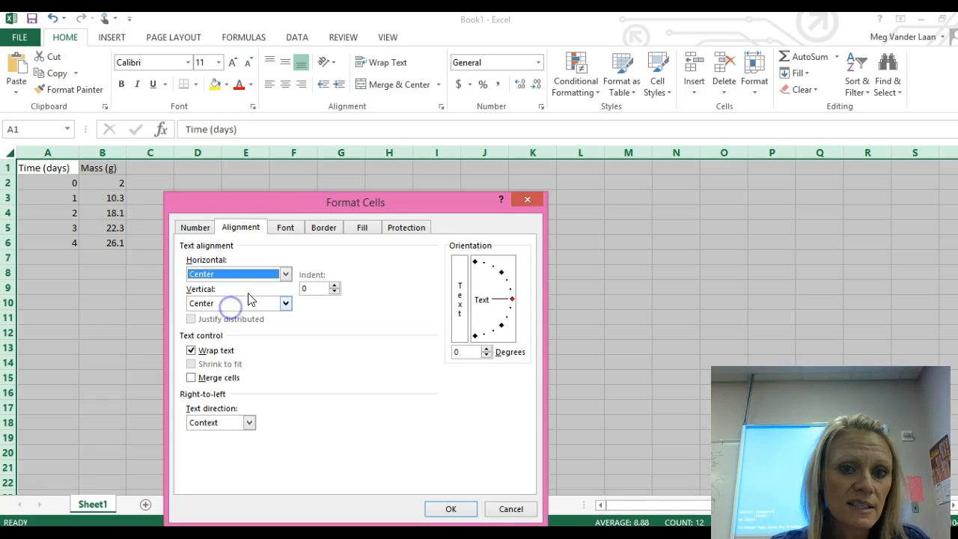
Step: Choose a light gold background fill for all cells and apply the cell formatting
left_click(367, 228)
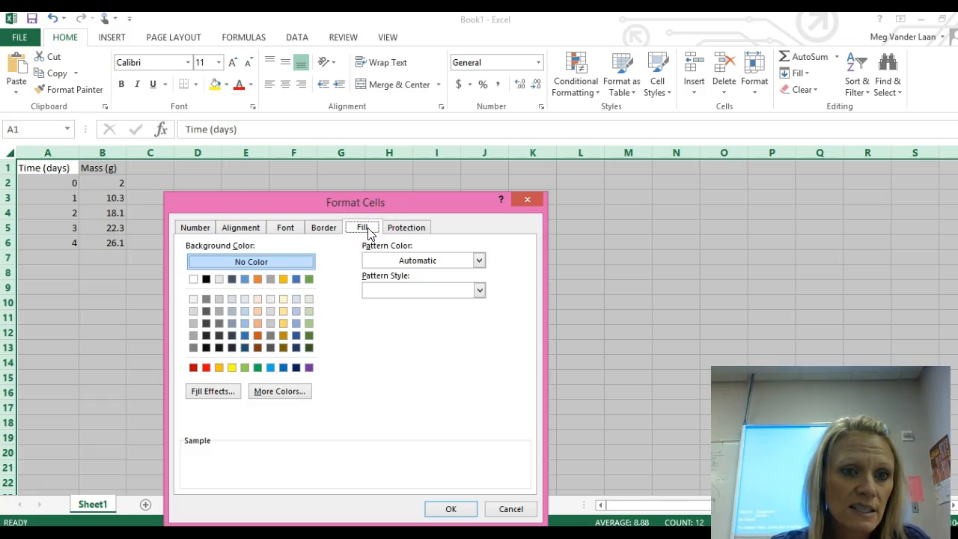
left_click(205, 367)
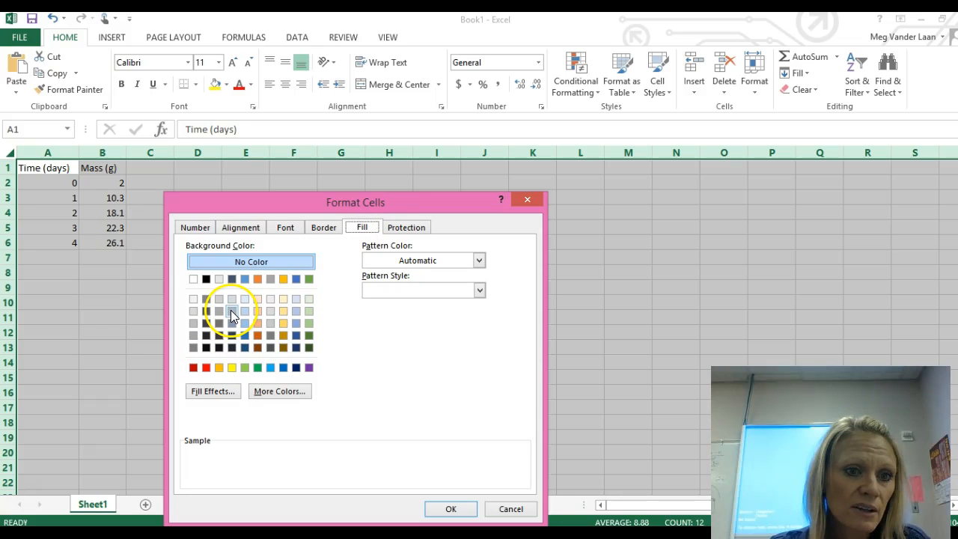
left_click(231, 312)
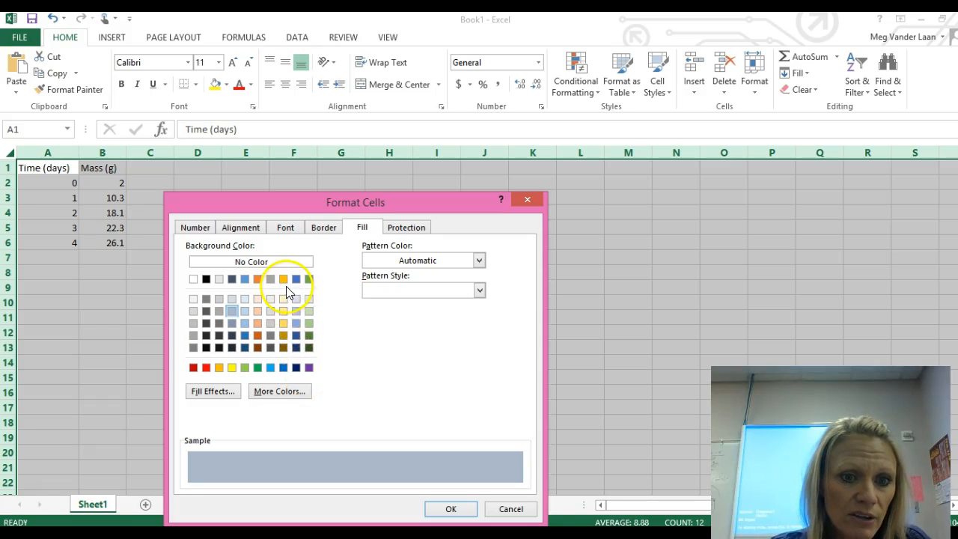
left_click(282, 323)
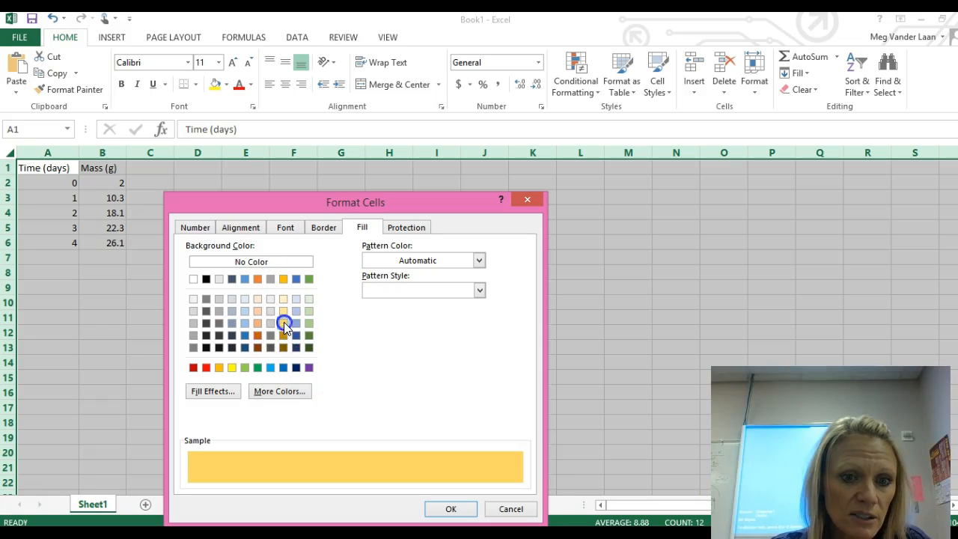
left_click(469, 514)
left_click(388, 337)
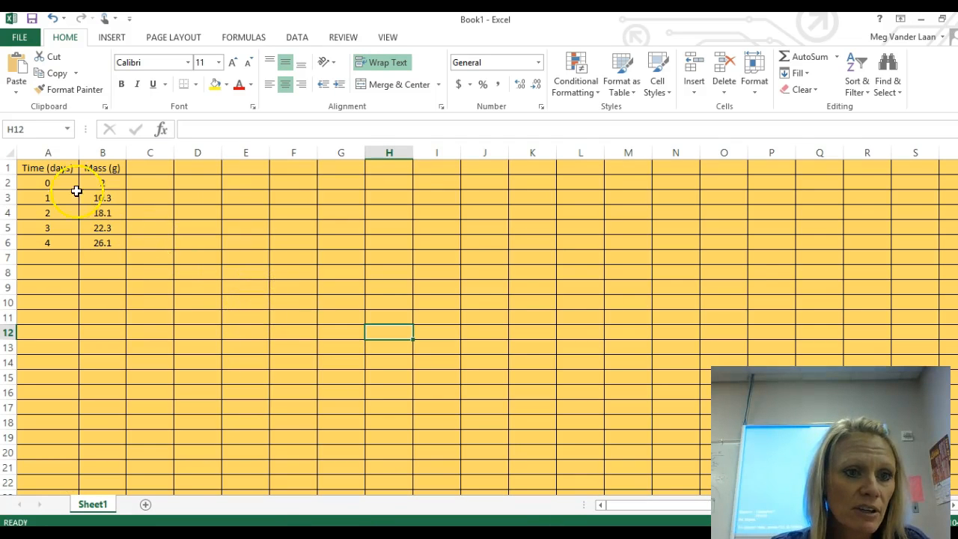
Step: Make the text of the whole sheet bold and set its font size to 14
left_click(9, 152)
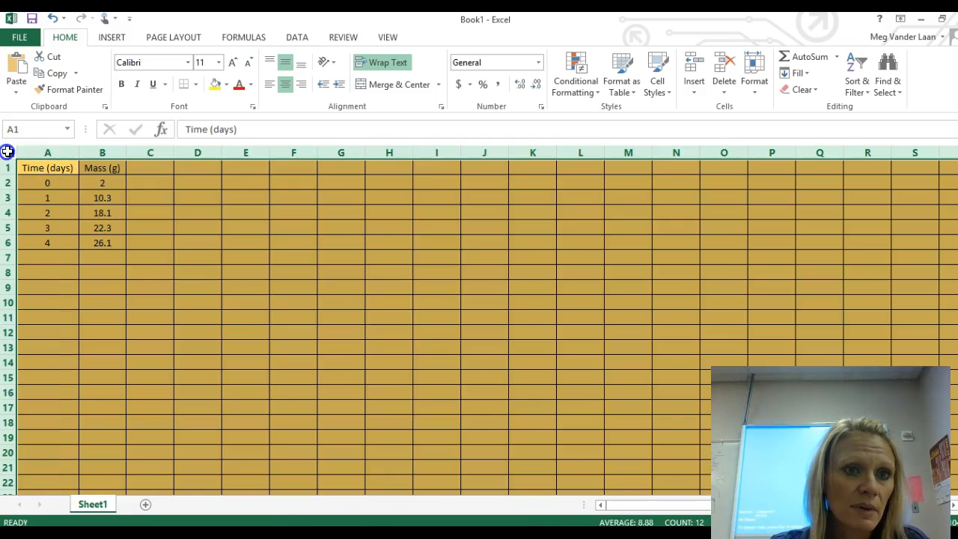
left_click(122, 85)
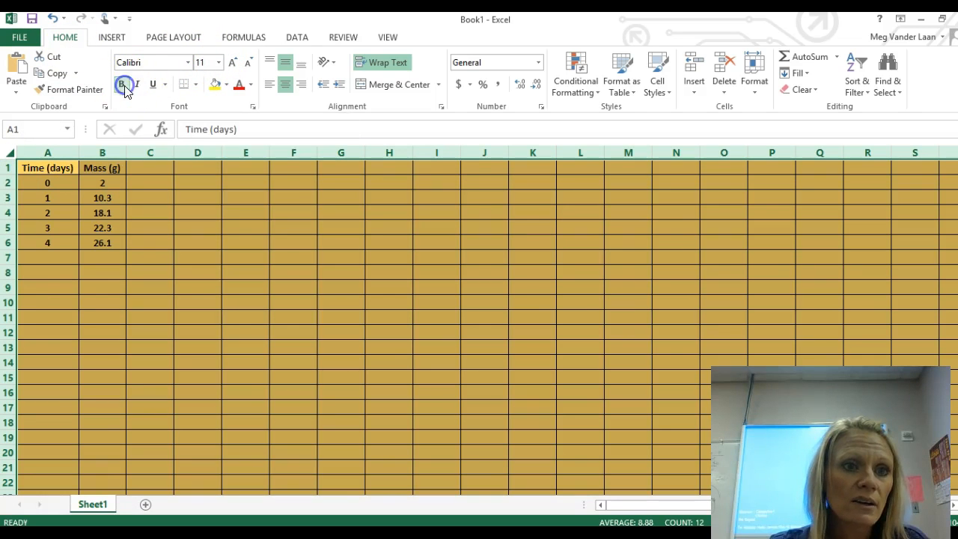
left_click(217, 62)
left_click(209, 148)
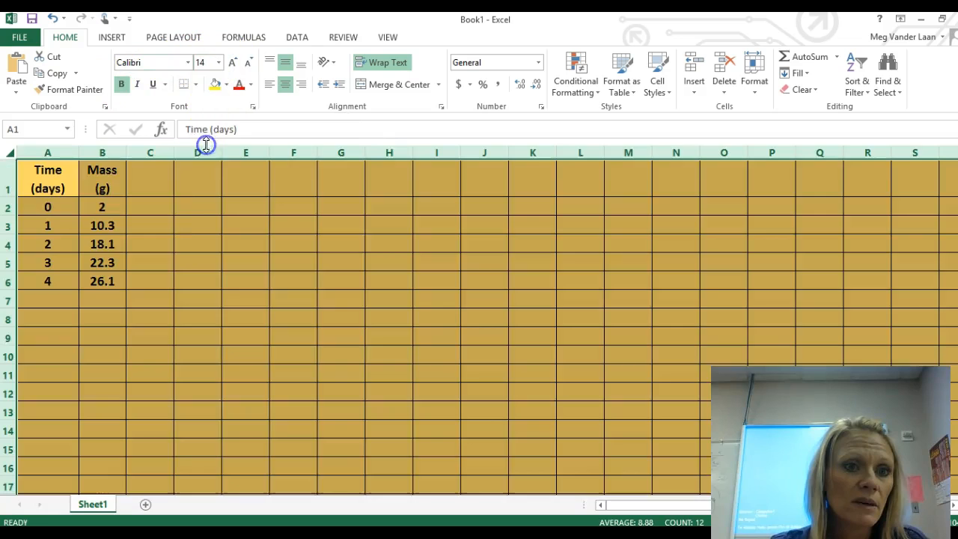
left_click(187, 224)
left_click(46, 177)
left_click_drag(47, 177, 90, 173)
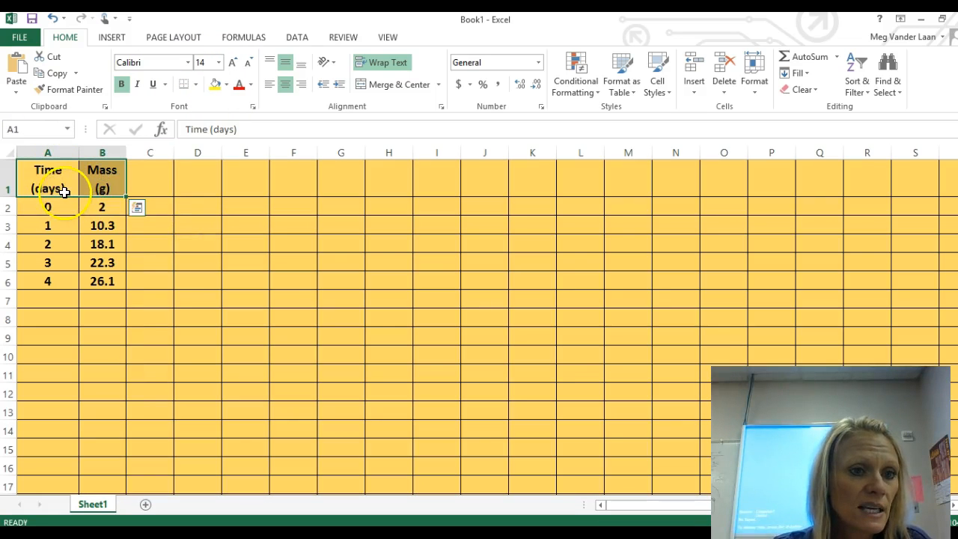
left_click(47, 171)
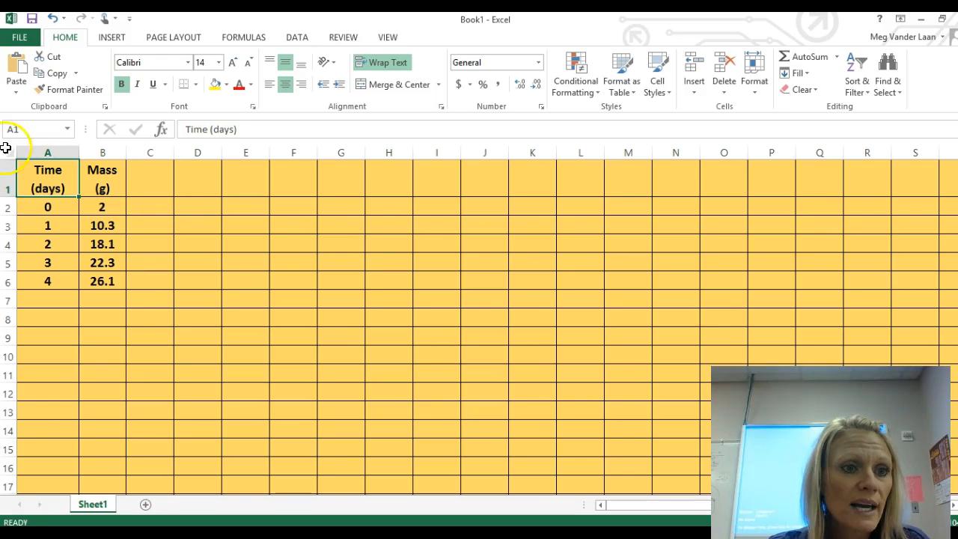
Step: Turn off text wrapping for all cells of the sheet
left_click(8, 152)
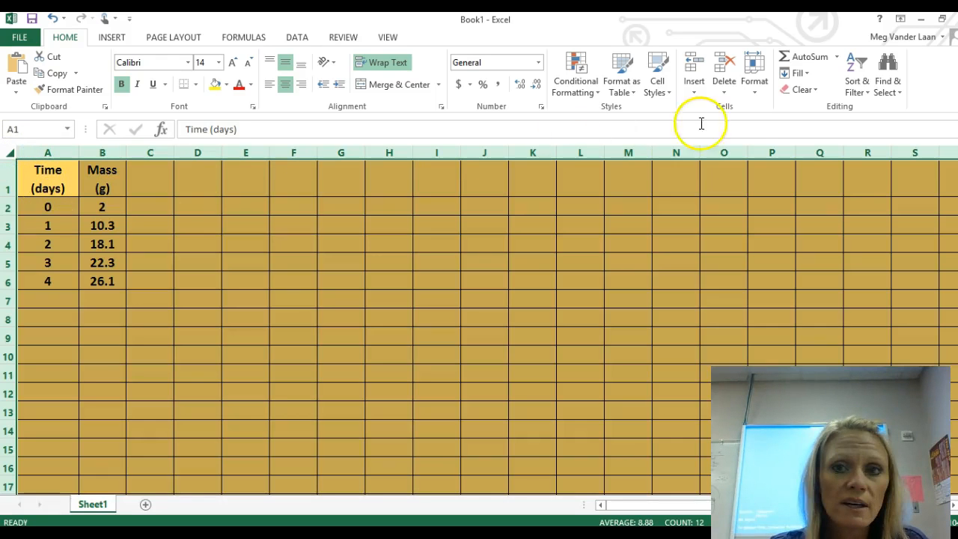
left_click(757, 88)
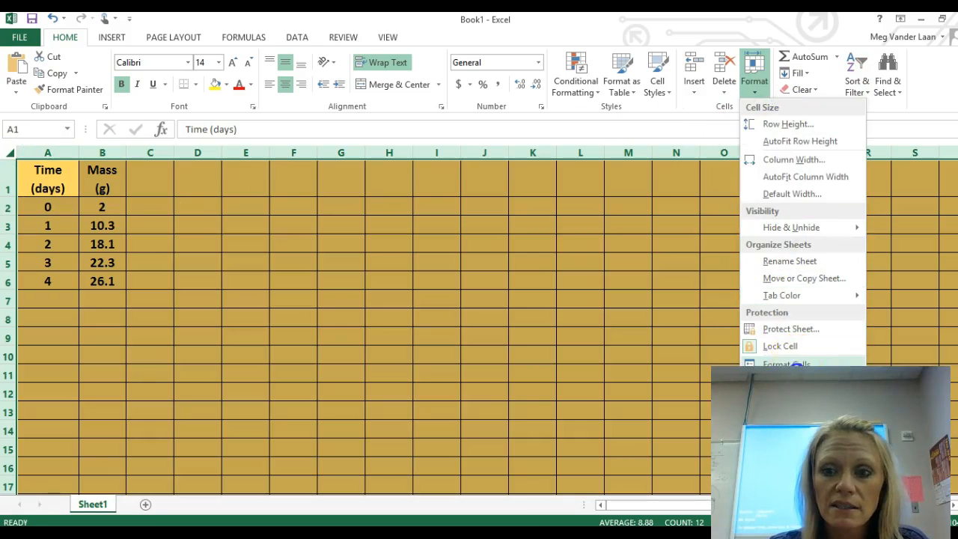
left_click(796, 365)
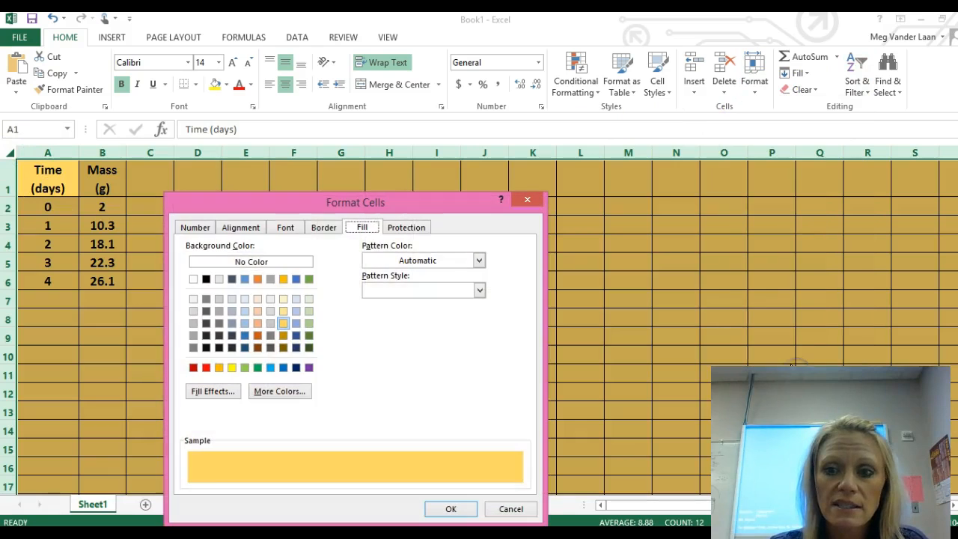
left_click(242, 229)
left_click(191, 350)
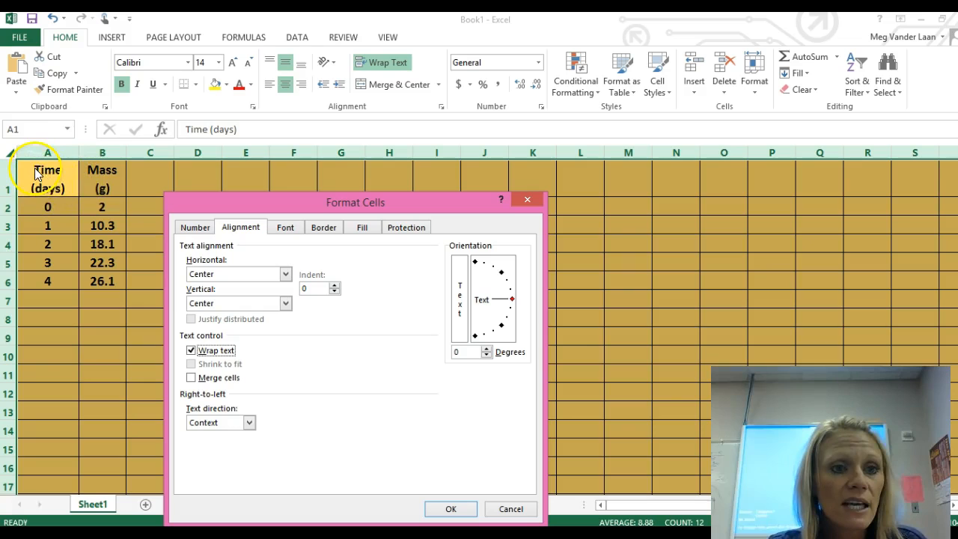
left_click(191, 351)
left_click(451, 508)
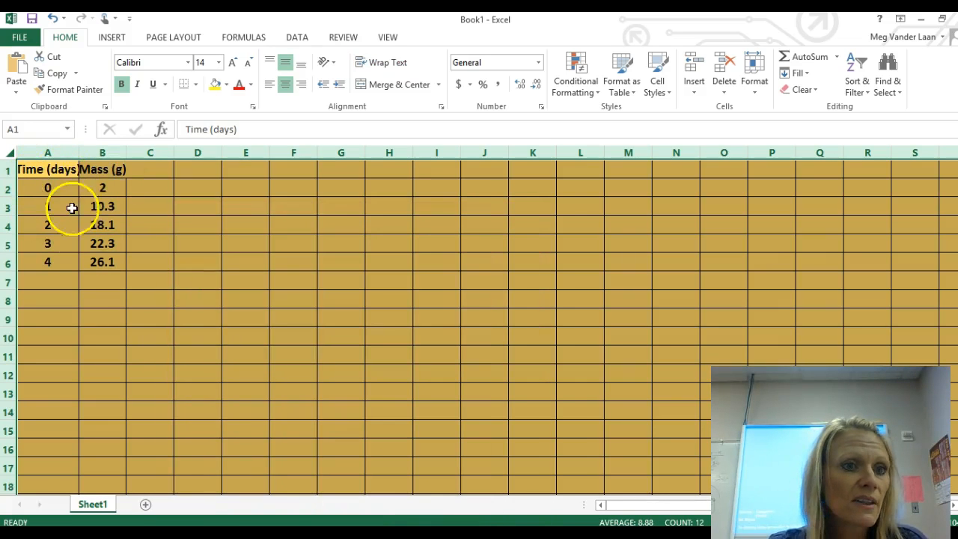
Step: Narrow column A slightly
left_click(67, 154)
mouse_move(78, 152)
left_mouse_down()
mouse_move(127, 154)
mouse_move(77, 152)
left_mouse_up()
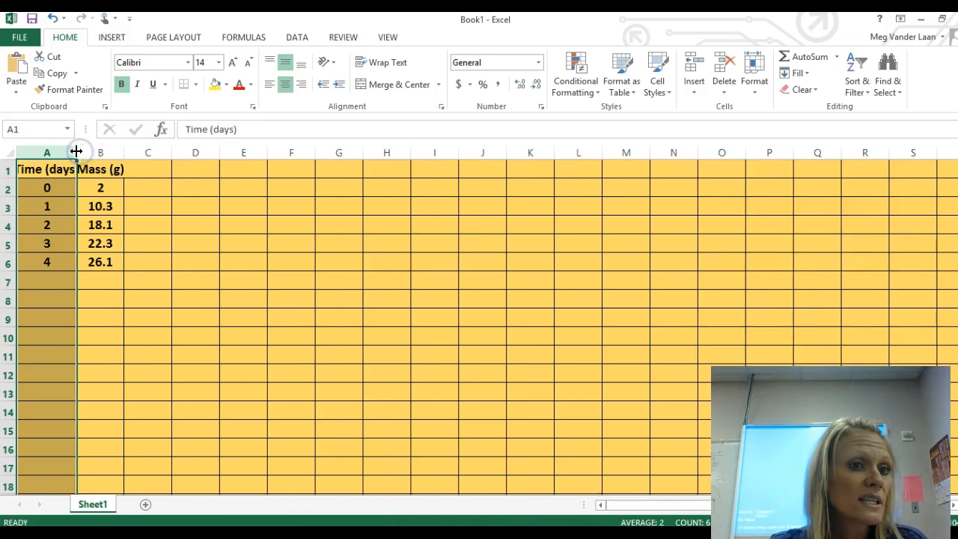
Step: Turn on text wrapping for all cells of the sheet
left_click(8, 153)
left_click(754, 83)
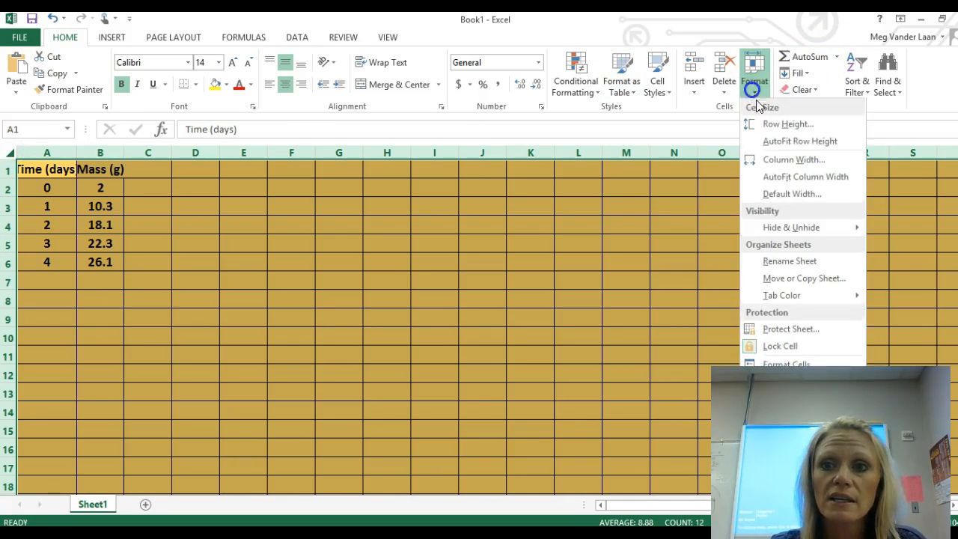
left_click(787, 361)
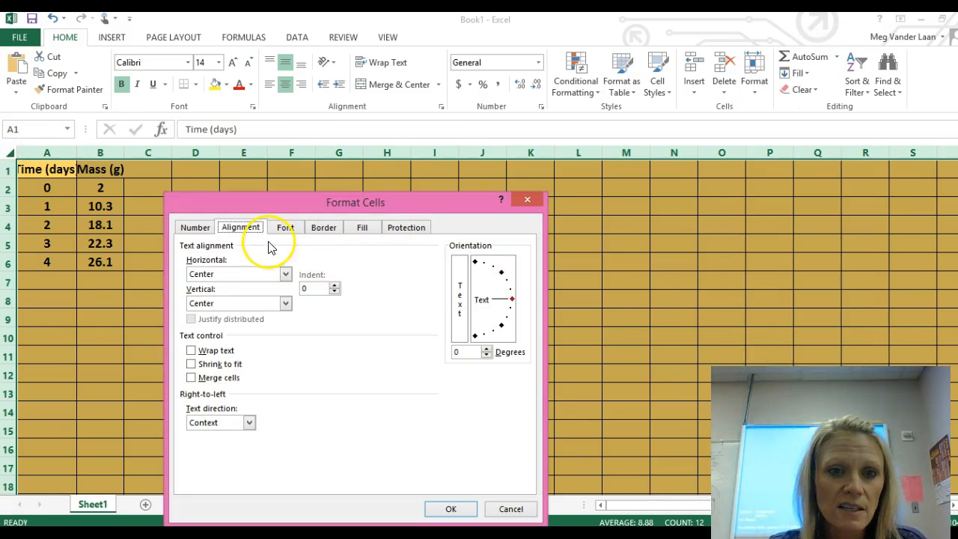
left_click(191, 350)
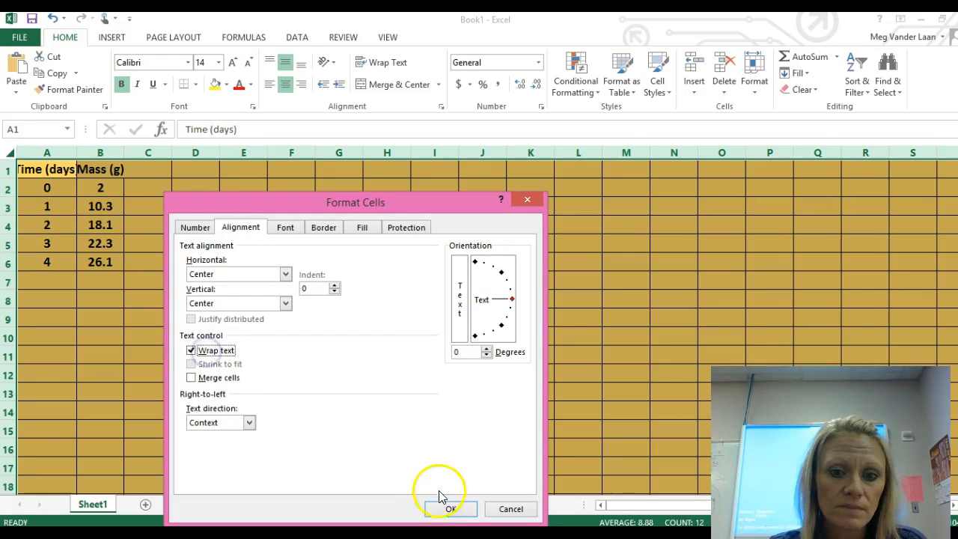
left_click(451, 508)
left_click_drag(194, 240, 193, 229)
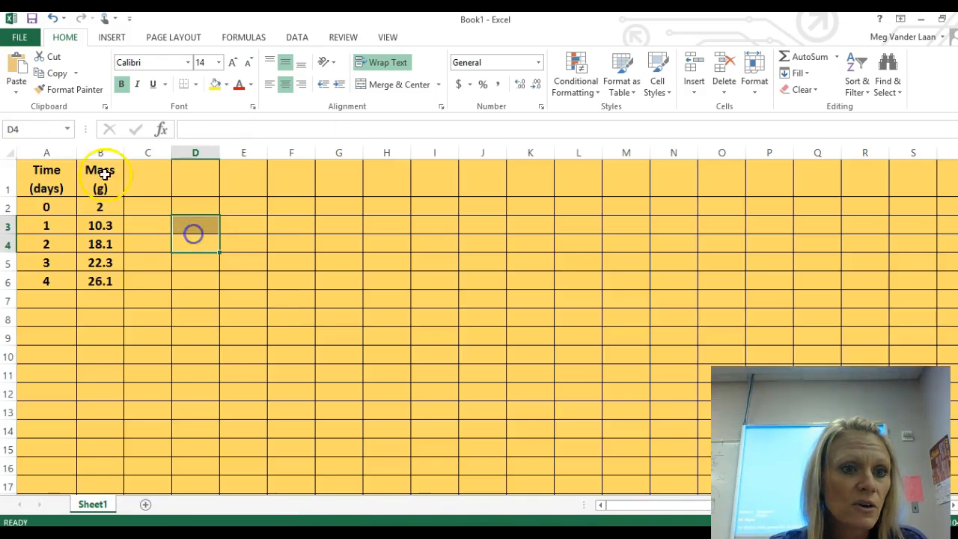
Step: Examine the Time (days) values in column A and their matching Mass (g) readings in column B
left_click(58, 189)
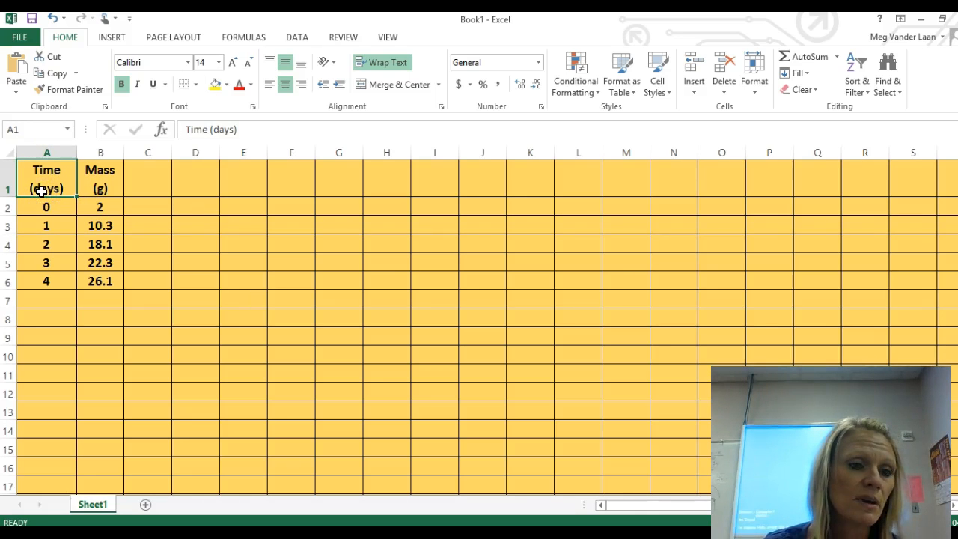
left_click_drag(48, 208, 50, 282)
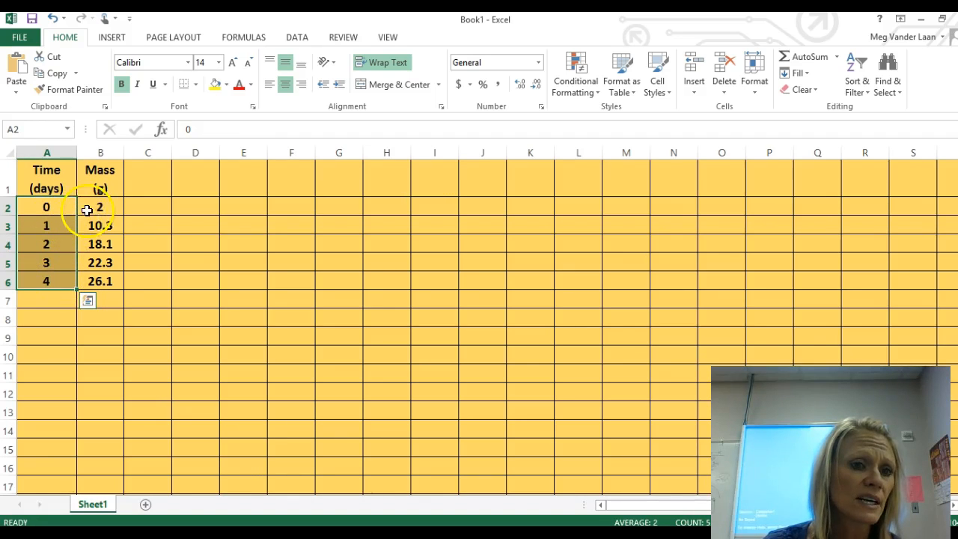
left_click_drag(113, 207, 112, 275)
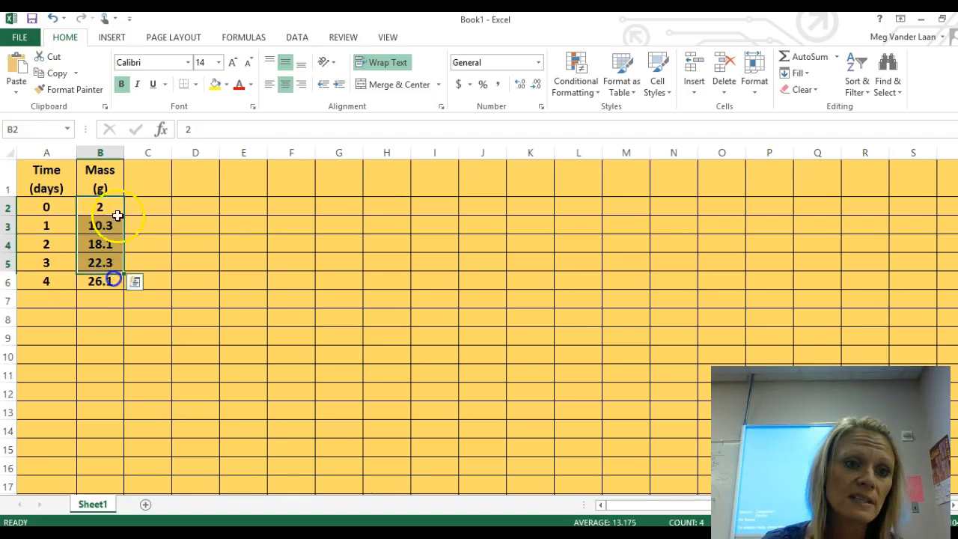
left_click(117, 203)
left_click(107, 261)
left_click(101, 284)
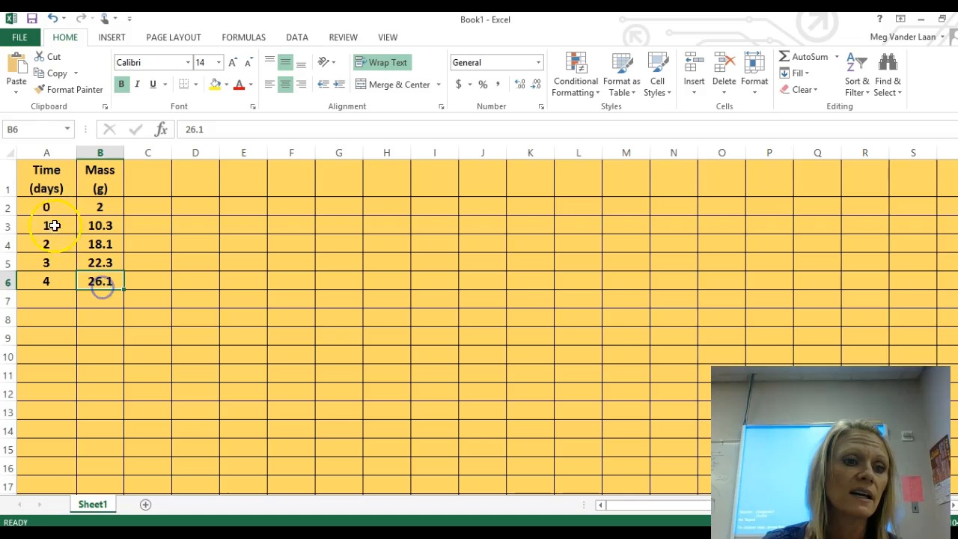
left_click(65, 202)
left_click(119, 204)
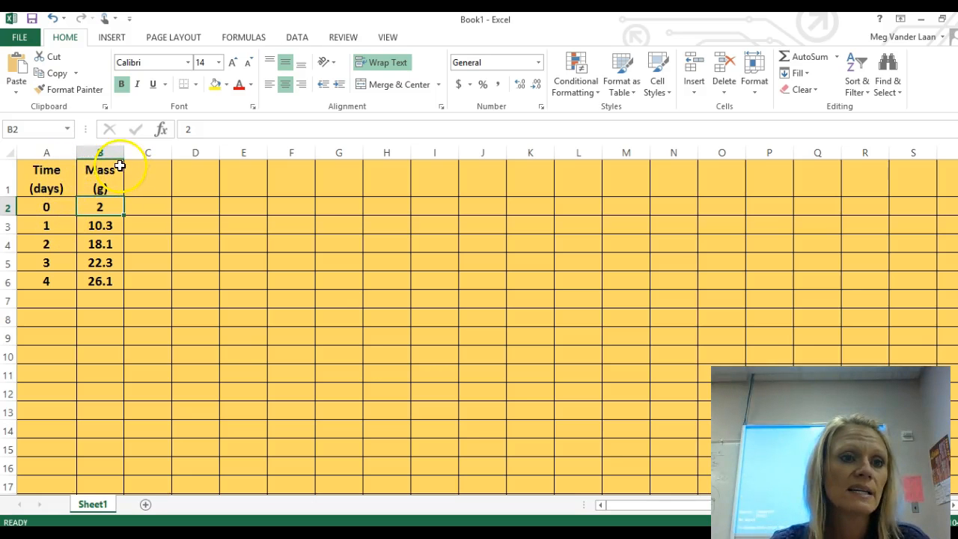
left_click(65, 208)
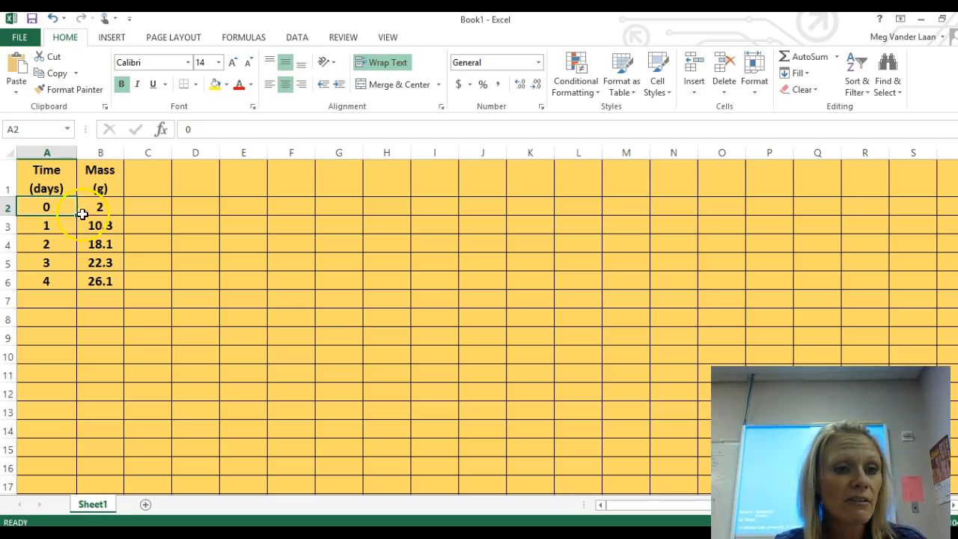
left_click(59, 229)
left_click(65, 244)
left_click(59, 262)
left_click(56, 282)
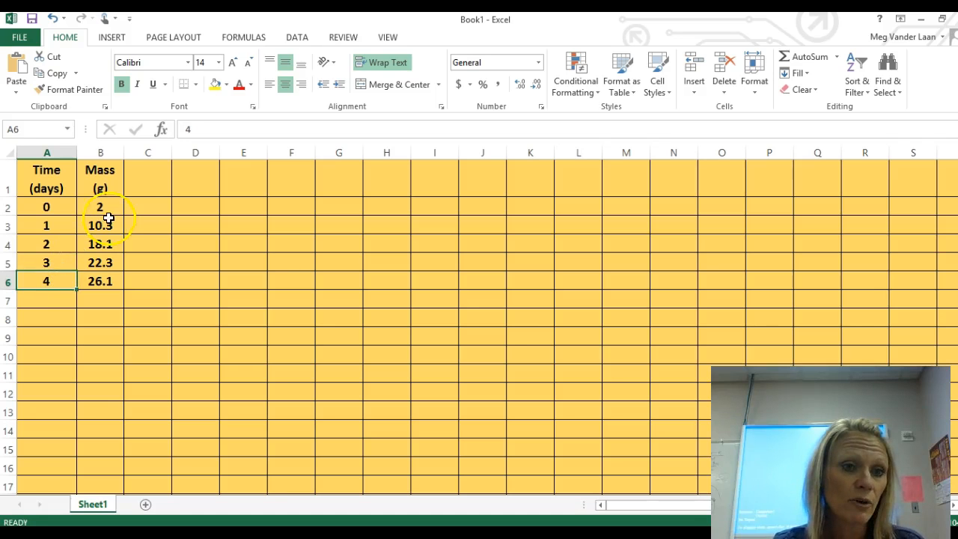
left_click_drag(113, 206, 103, 281)
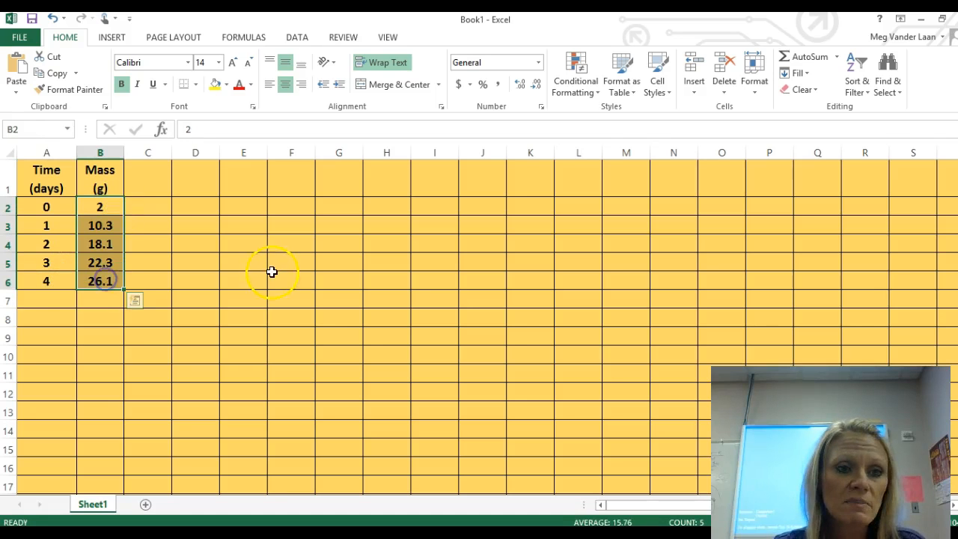
left_click(245, 205)
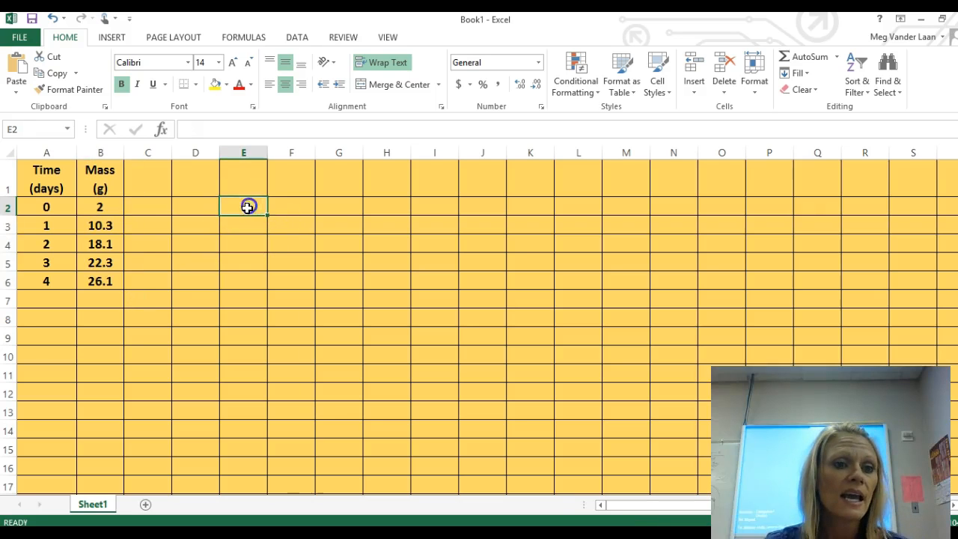
left_click(118, 214)
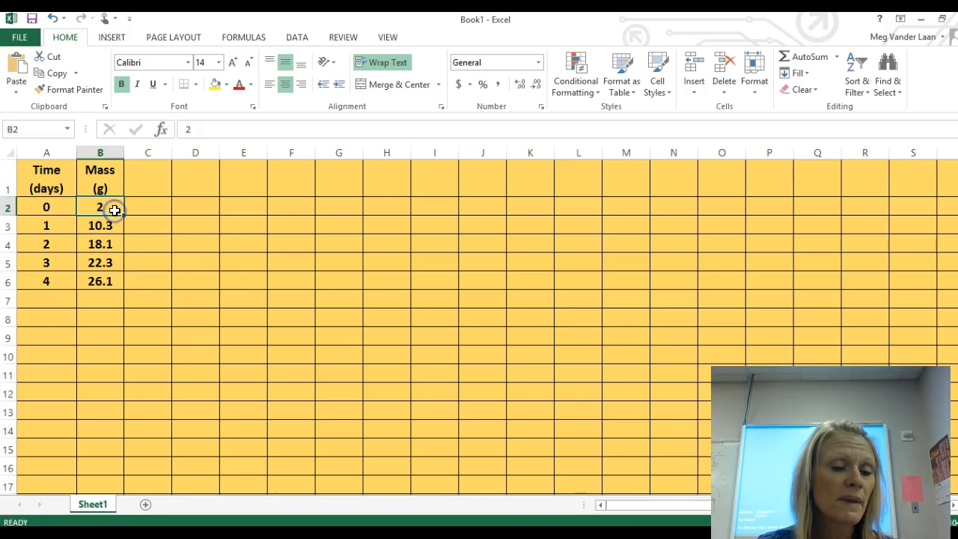
left_click(113, 228)
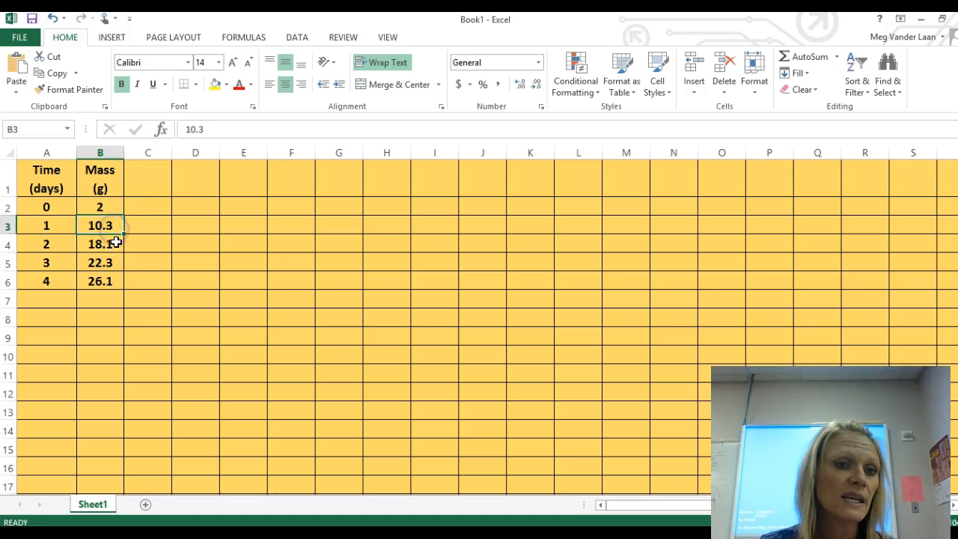
left_click(112, 244)
left_click_drag(49, 210, 81, 207)
left_click_drag(43, 171, 99, 268)
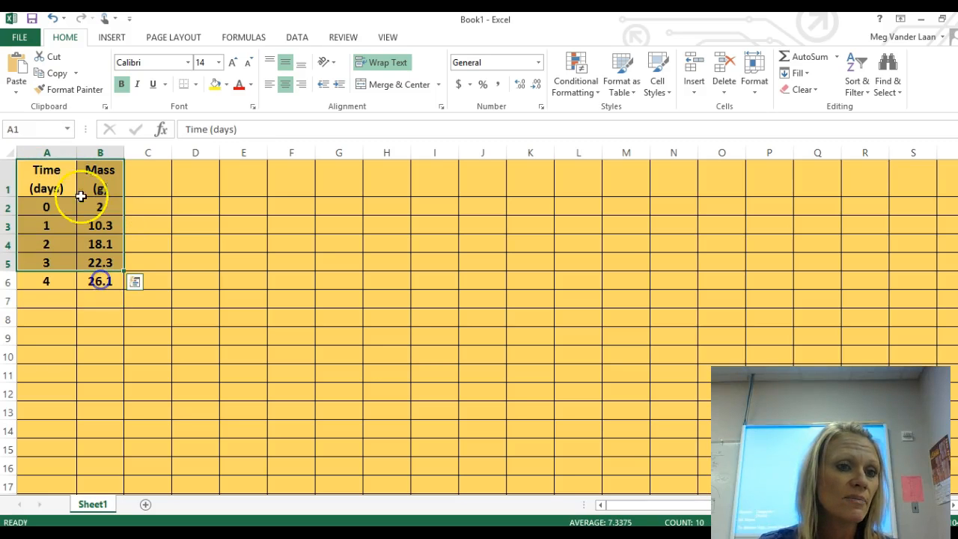
left_click(45, 180)
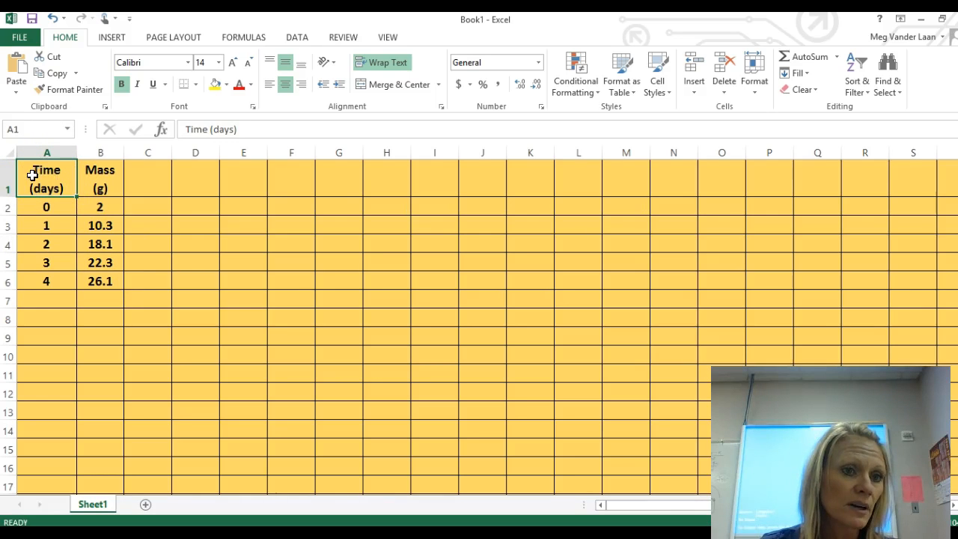
Step: Insert a scatter chart with smooth lines and markers from the time and mass data in A1:B6
left_click_drag(40, 180, 118, 282)
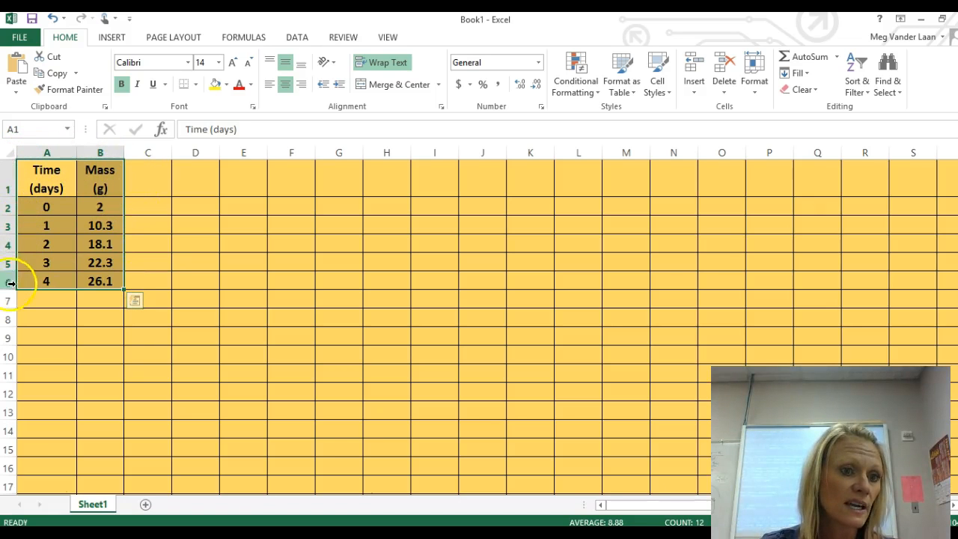
left_click(112, 38)
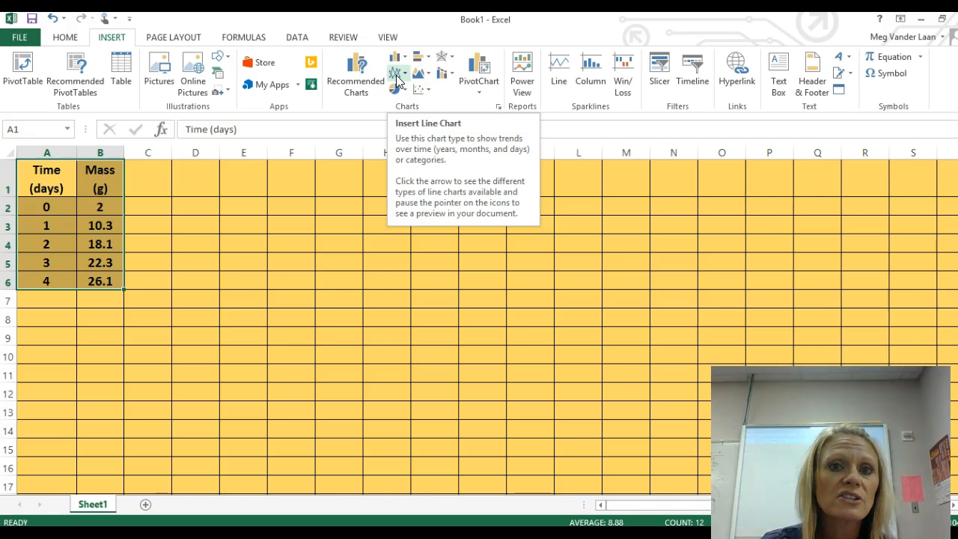
left_click(431, 91)
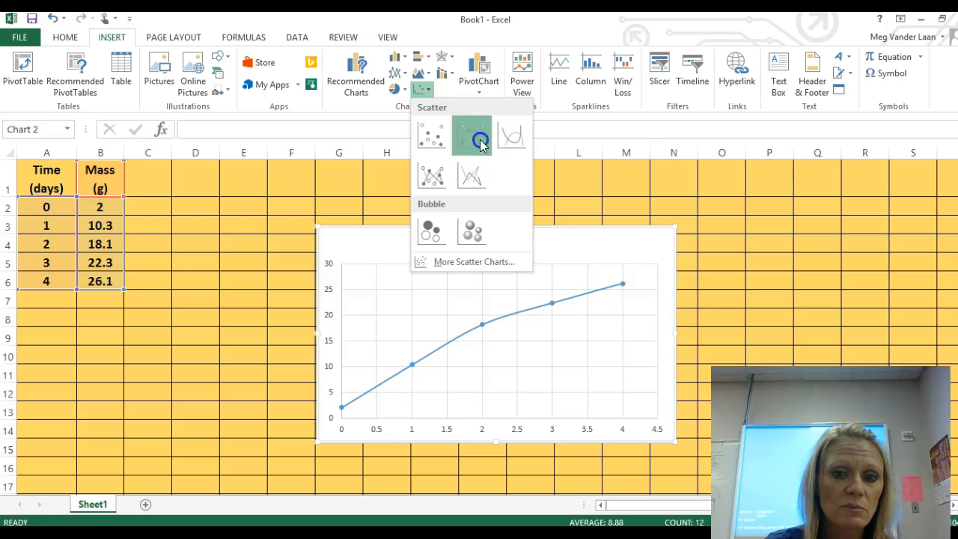
left_click(479, 139)
Step: Move the chart next to the data table and enlarge it to about 3.26" high by 5.39" wide
left_click_drag(397, 239, 254, 199)
left_click_drag(501, 389, 531, 407)
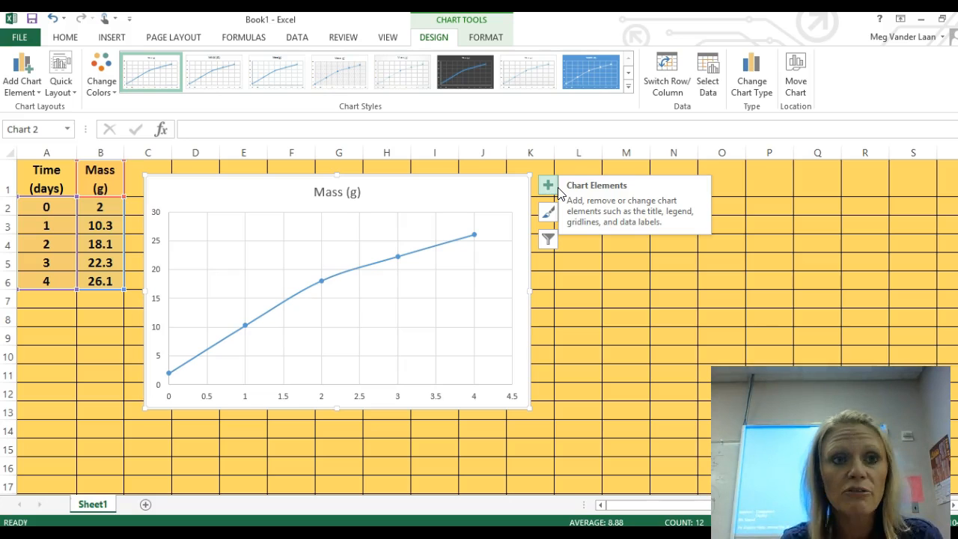
left_click(427, 204)
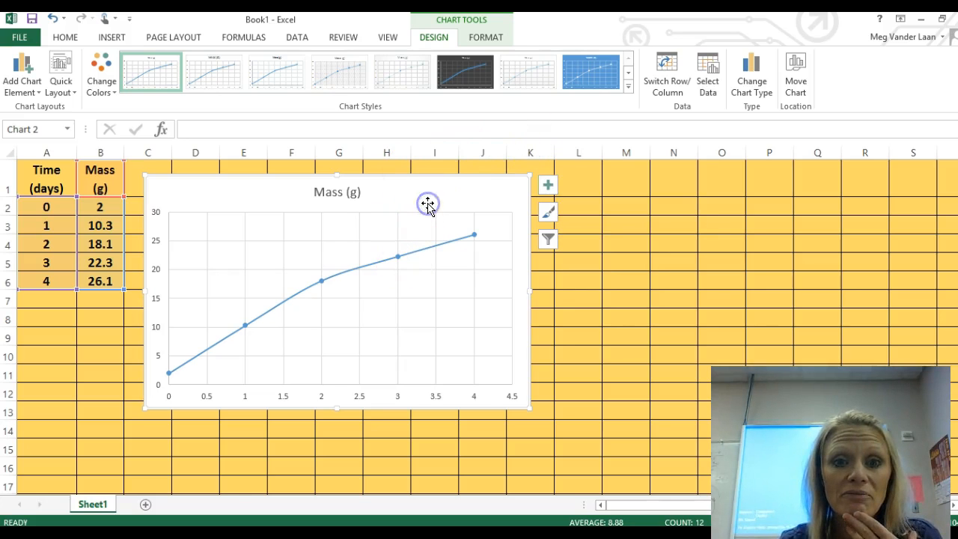
left_click(487, 38)
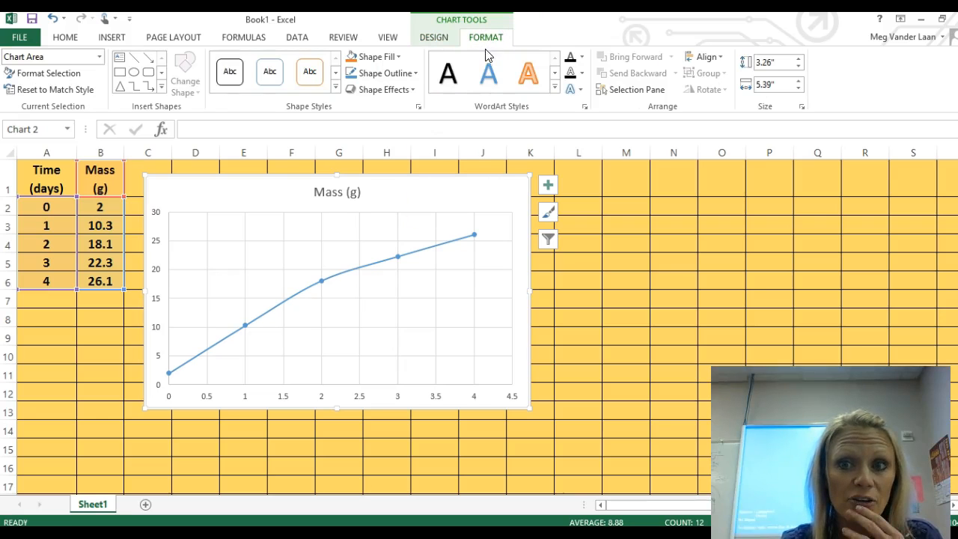
left_click(265, 195)
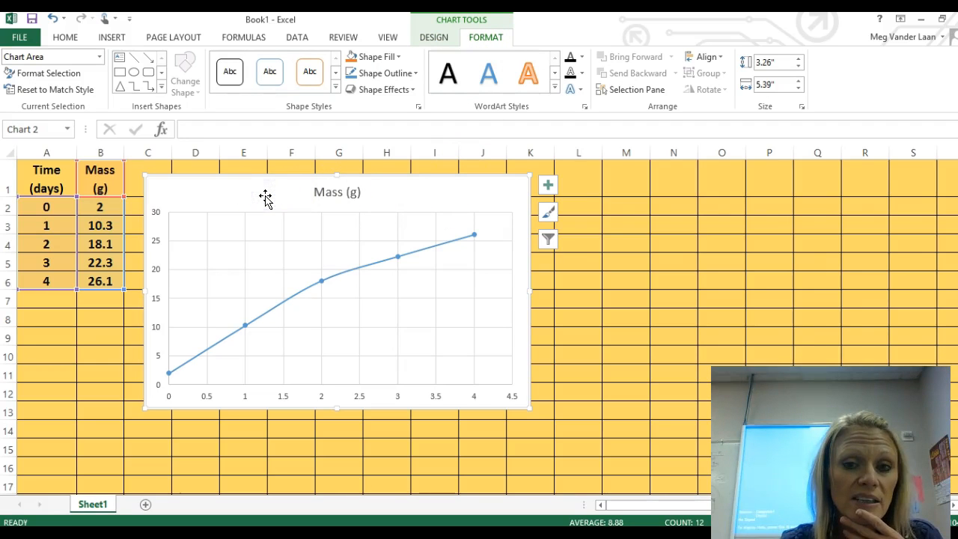
Step: Apply the third chart style with the bold title and the second Colorful palette to the chart
left_click(548, 218)
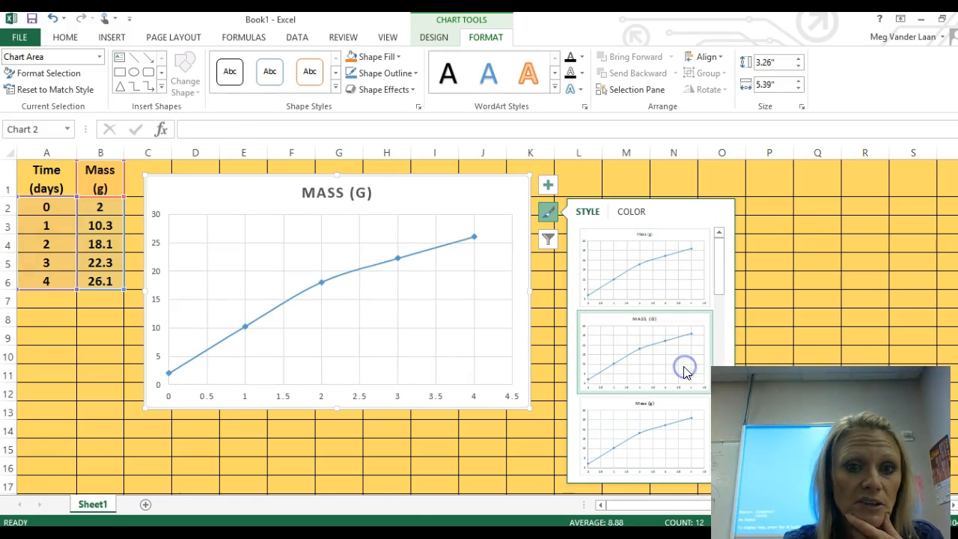
left_click(688, 433)
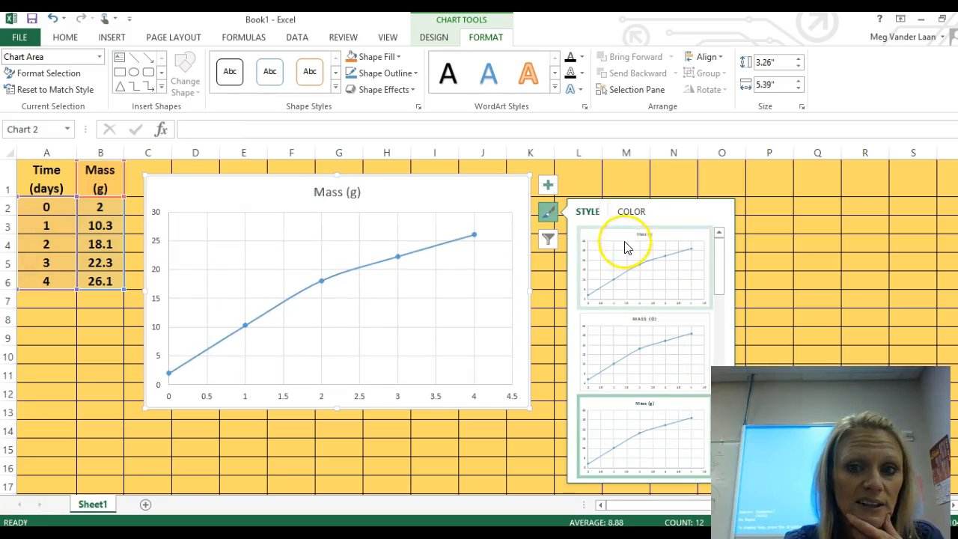
left_click(629, 212)
left_click(635, 276)
scroll(600, 248, "down", 1)
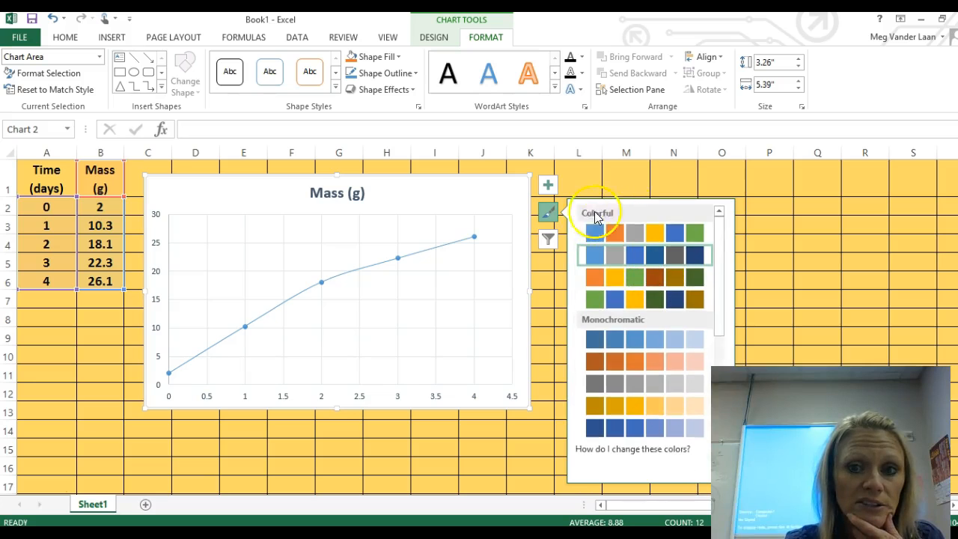
left_click(548, 212)
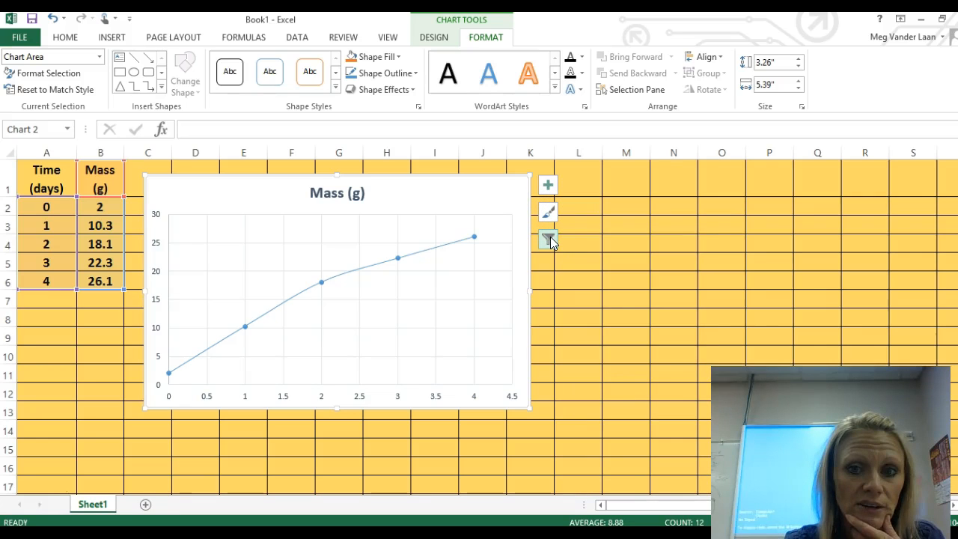
Step: Add axis titles to both axes of the chart
left_click(549, 238)
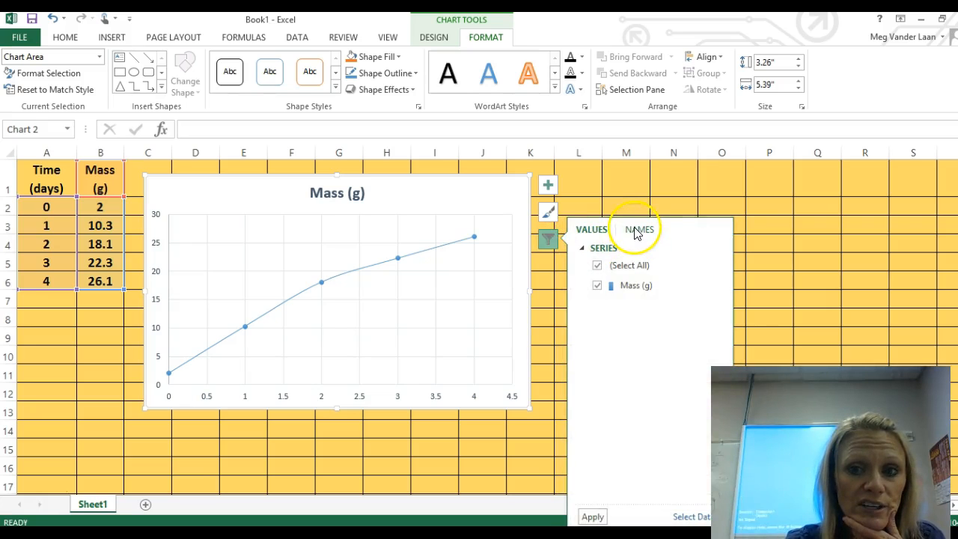
left_click(549, 238)
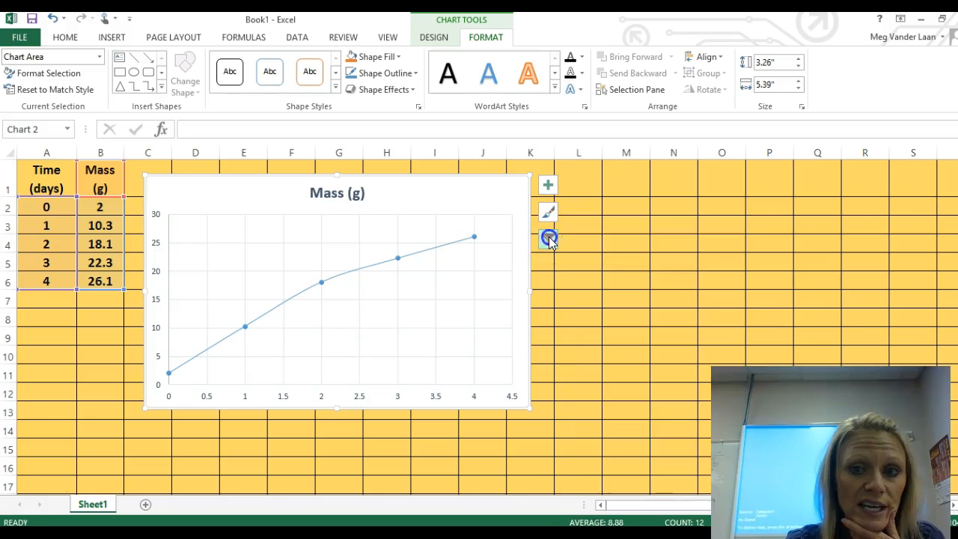
left_click(547, 187)
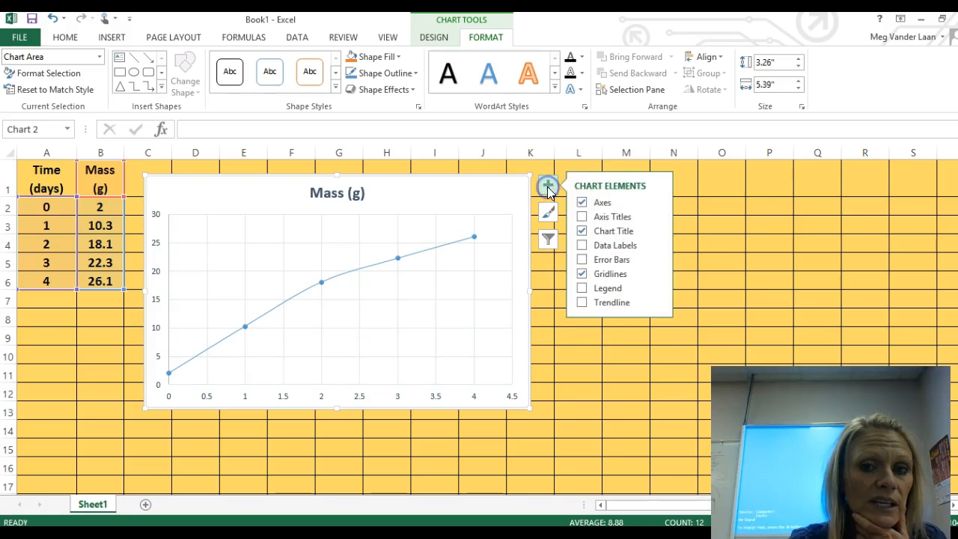
left_click(599, 216)
Step: Replace the chart title text with "Mass of Organism in Water over time"
left_click(342, 194)
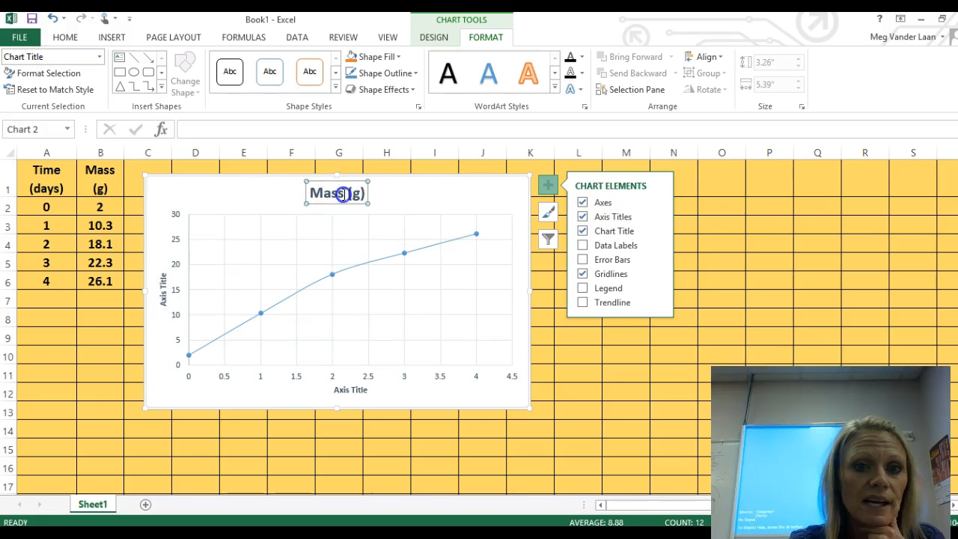
left_click(349, 194)
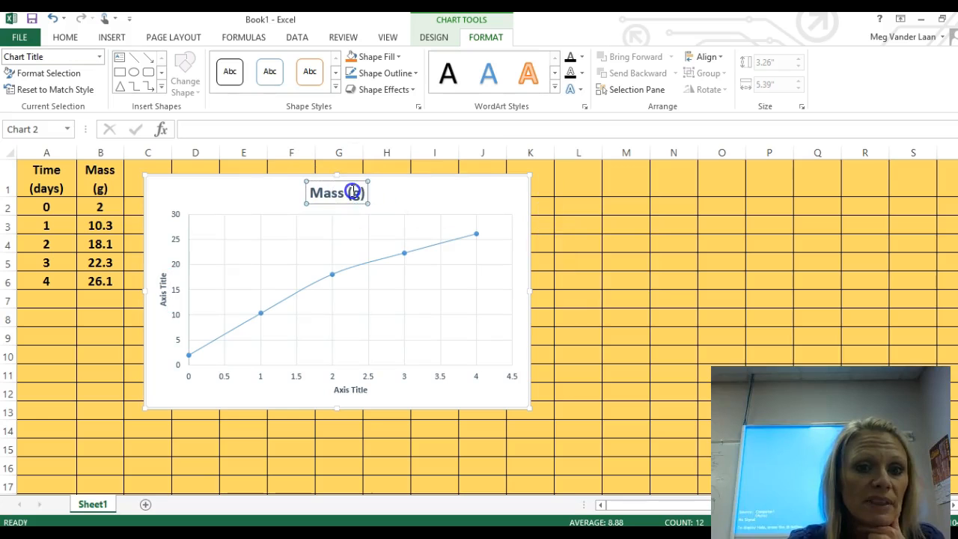
triple_click(352, 193)
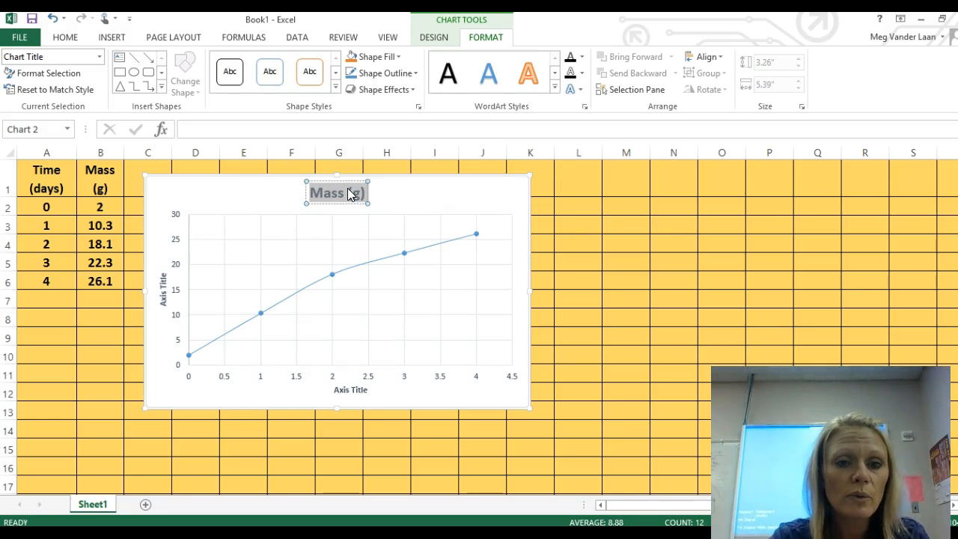
type("Mass of O")
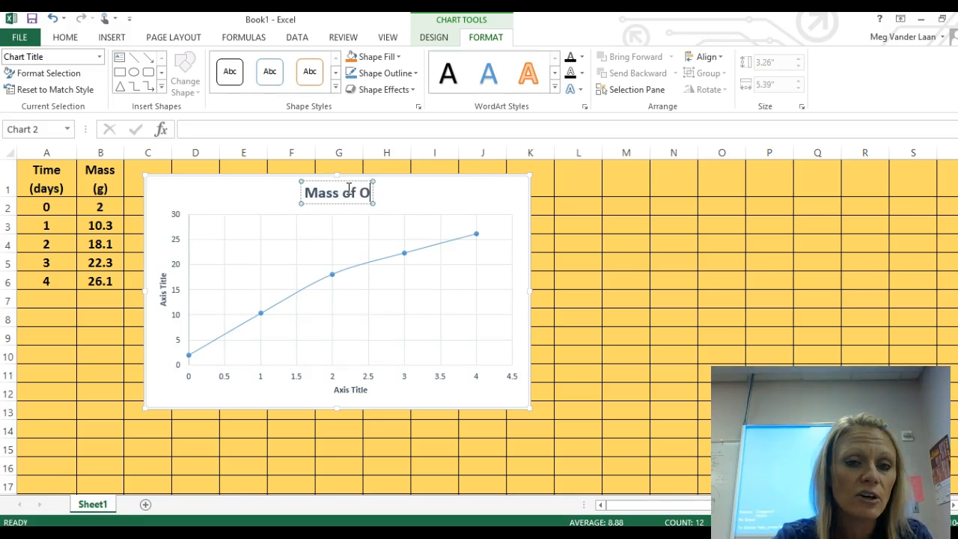
type("ran")
key("BackSpace")
key("BackSpace")
key("BackSpace")
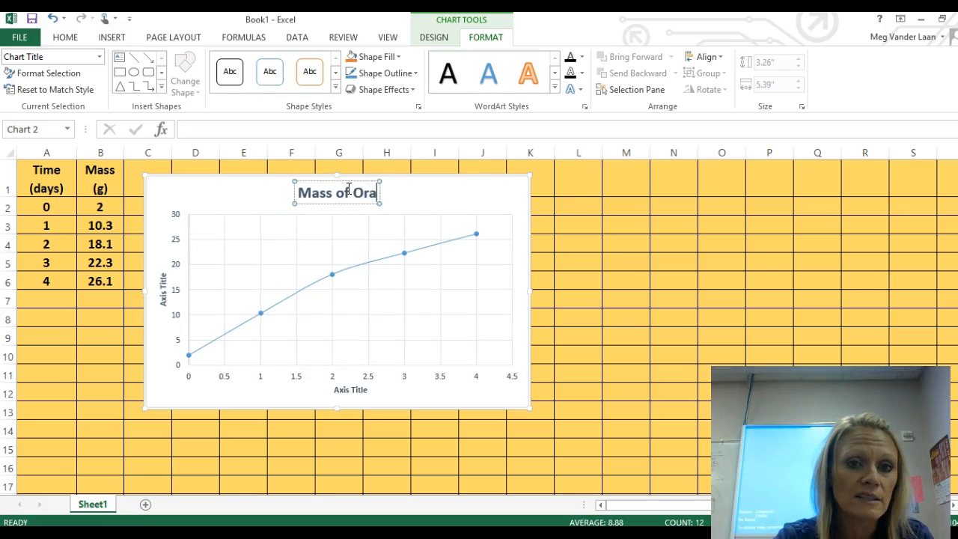
type("g")
key("BackSpace")
type("rgani")
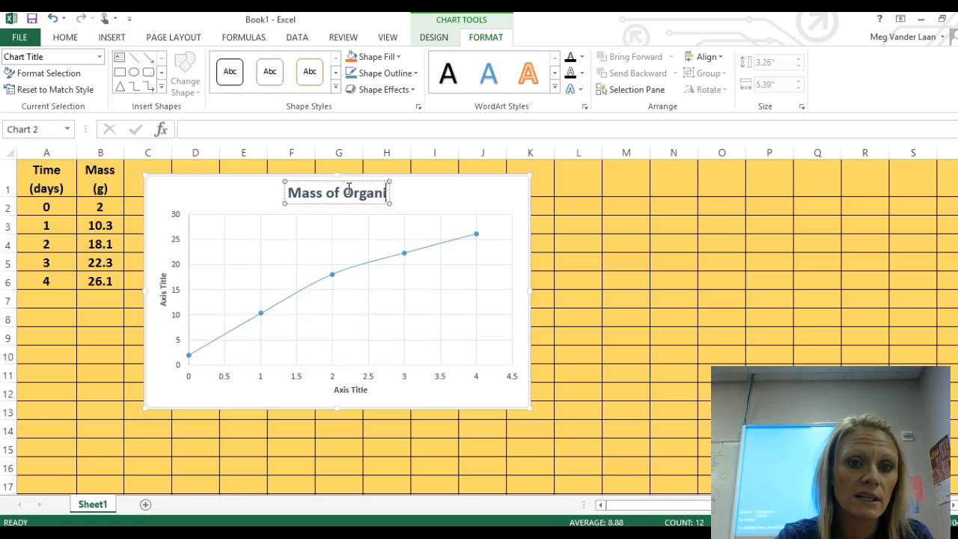
type("sm")
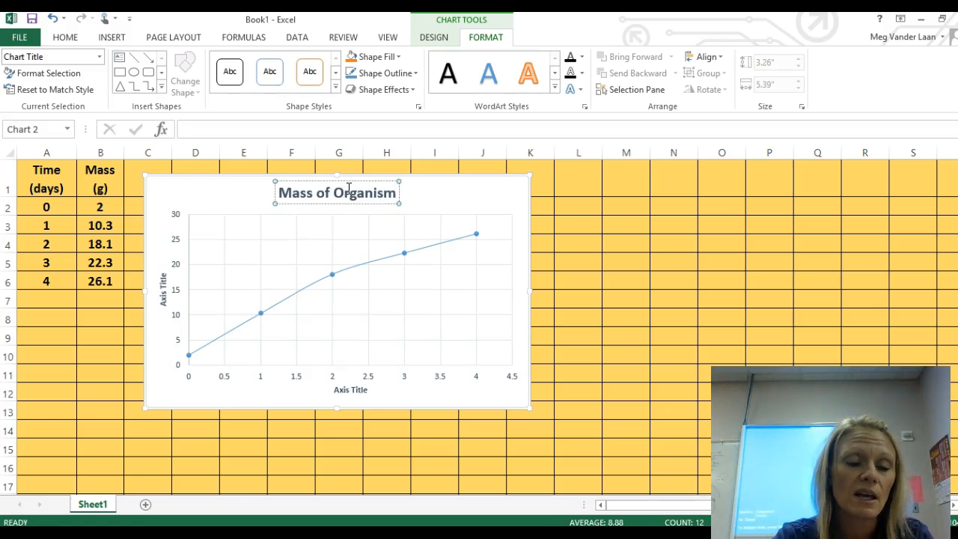
type(" in Water")
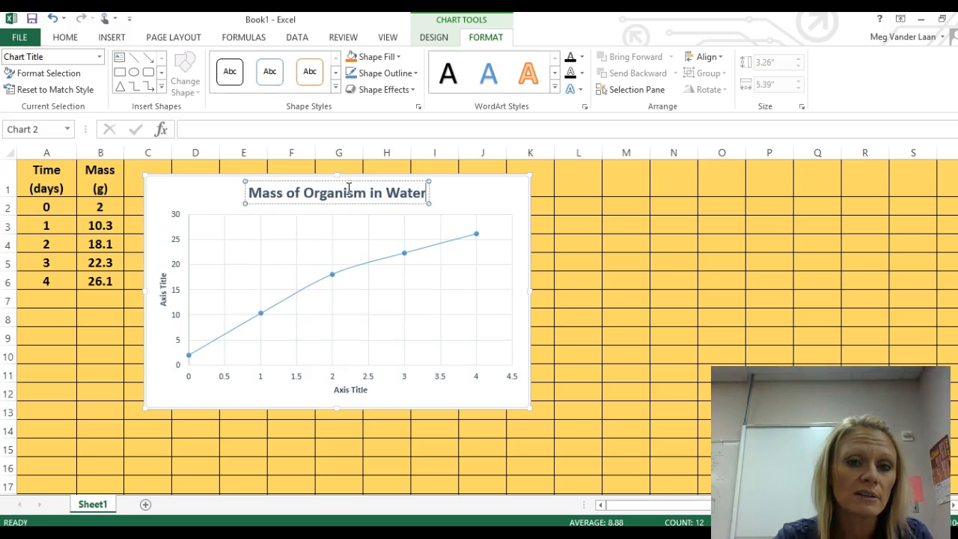
type(" over time")
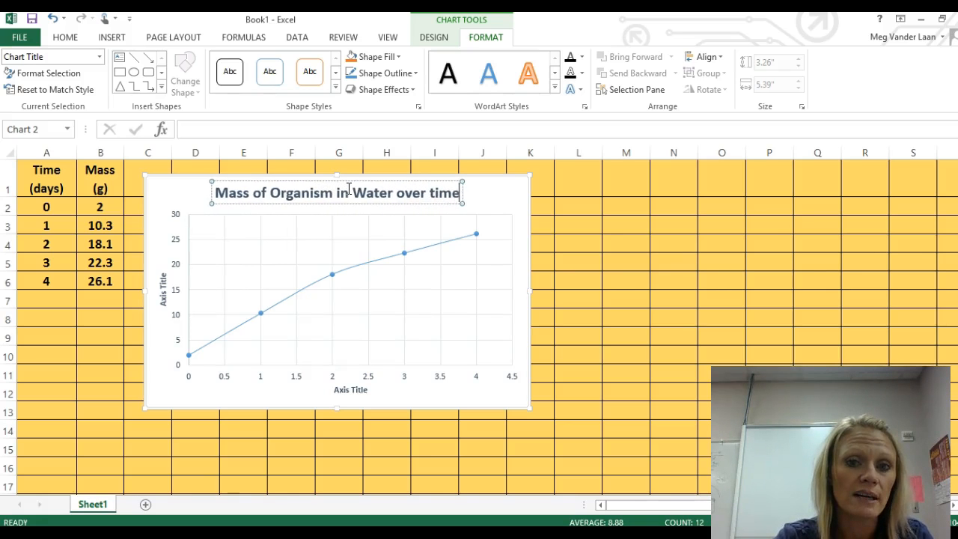
left_click(513, 193)
left_click(378, 193)
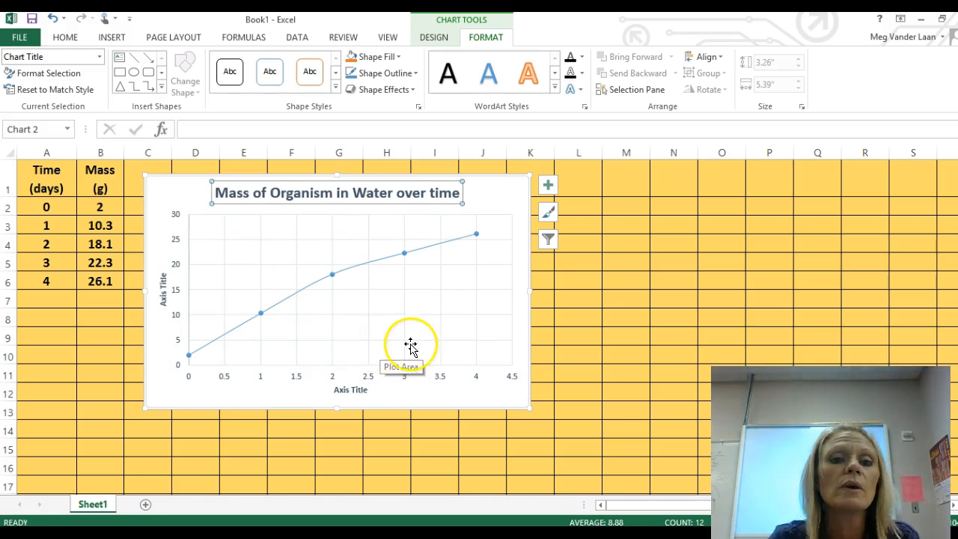
Step: Change the horizontal axis title of the chart to "Time (days)"
left_click(361, 390)
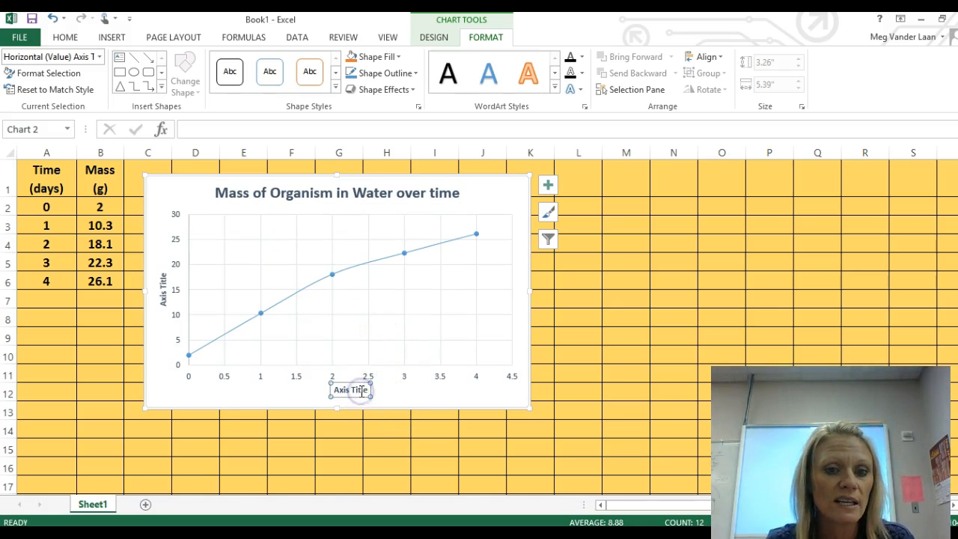
double_click(363, 390)
triple_click(360, 389)
triple_click(351, 390)
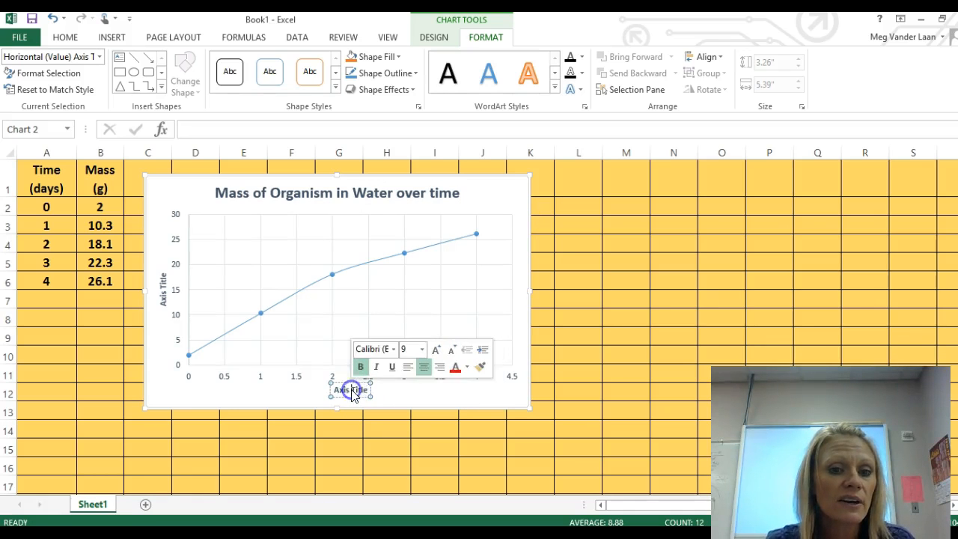
left_click(352, 390)
left_click(367, 390)
left_click(367, 391)
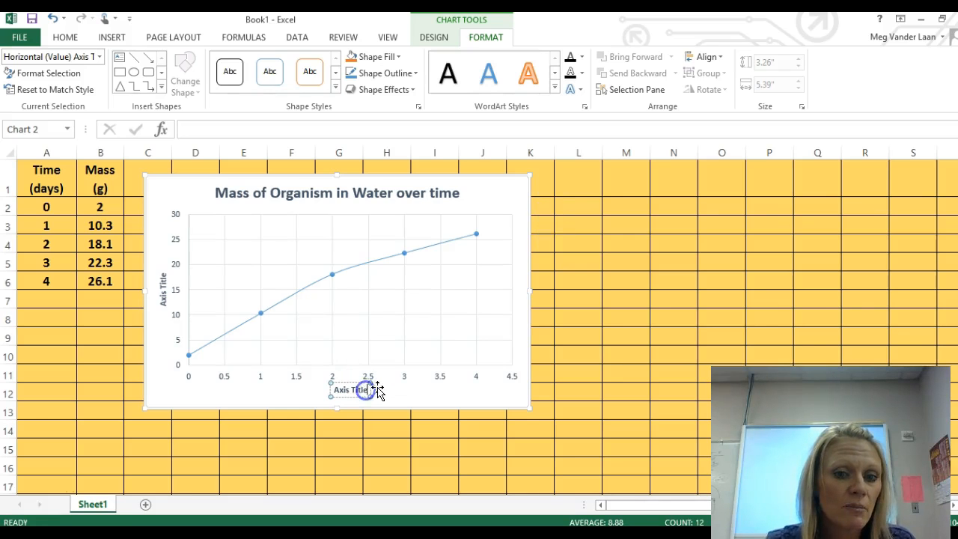
key("BackSpace")
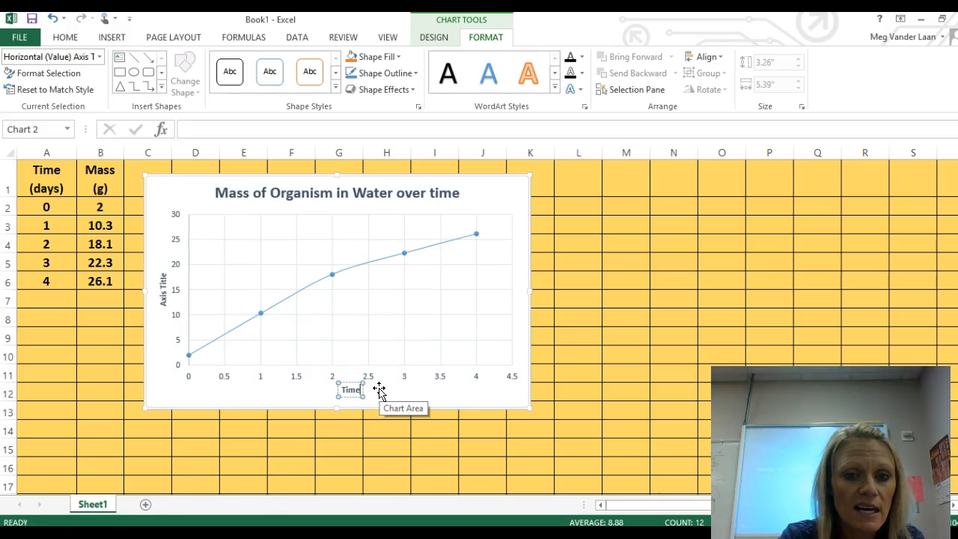
type("ys)")
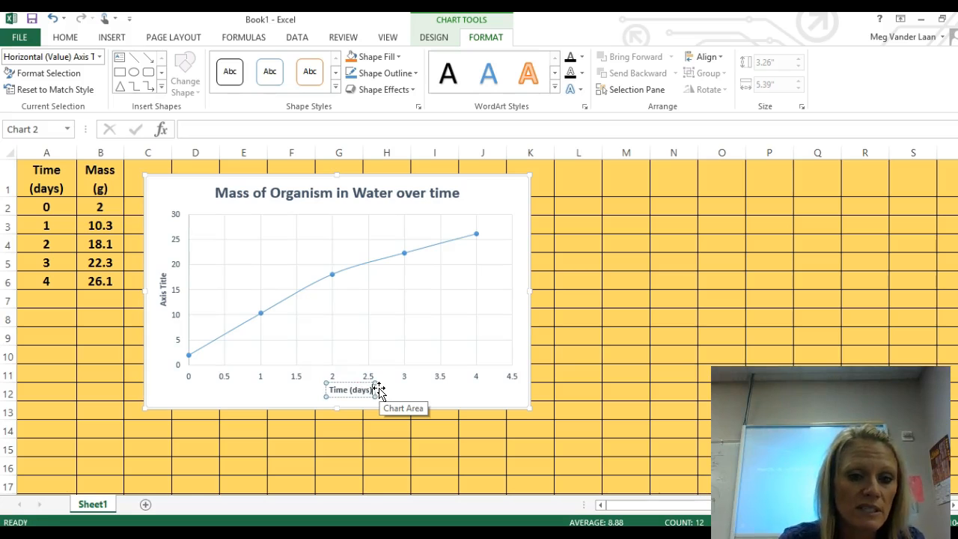
Step: Change the vertical axis title of the chart to "Mass (g)"
left_click(165, 285)
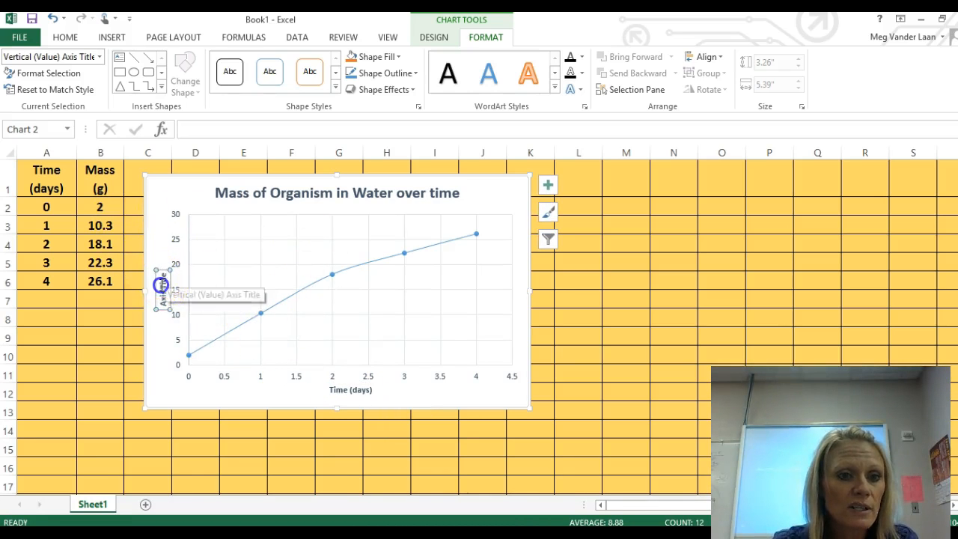
double_click(160, 280)
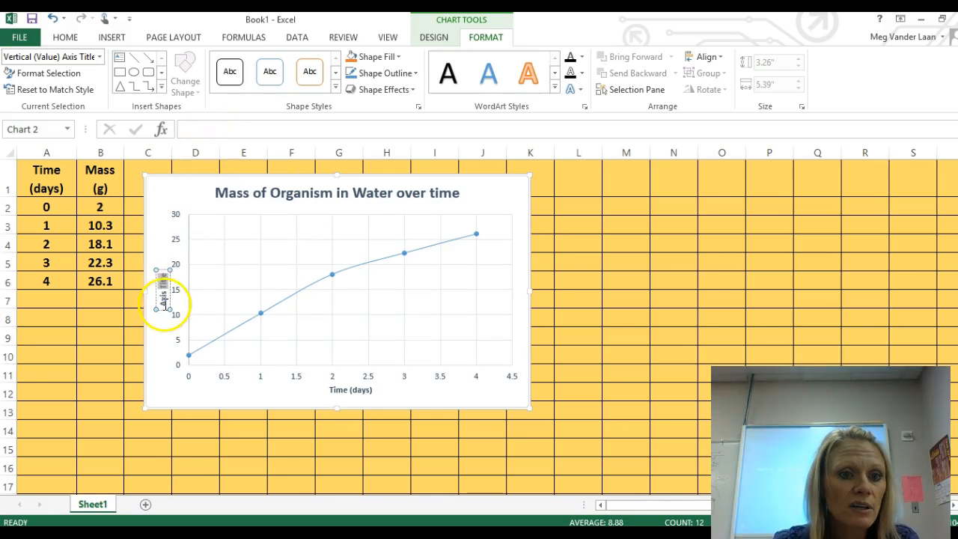
double_click(162, 301)
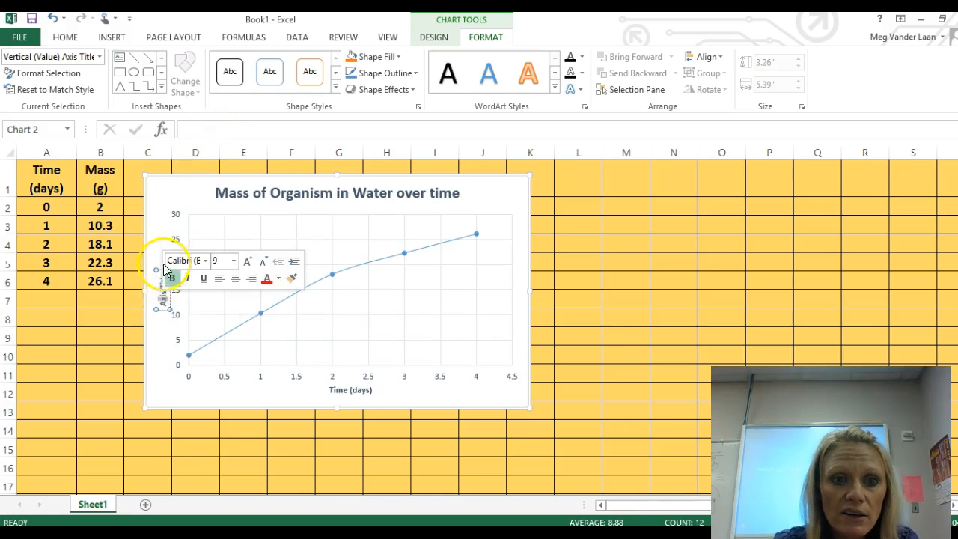
left_click(166, 311)
left_click(164, 270)
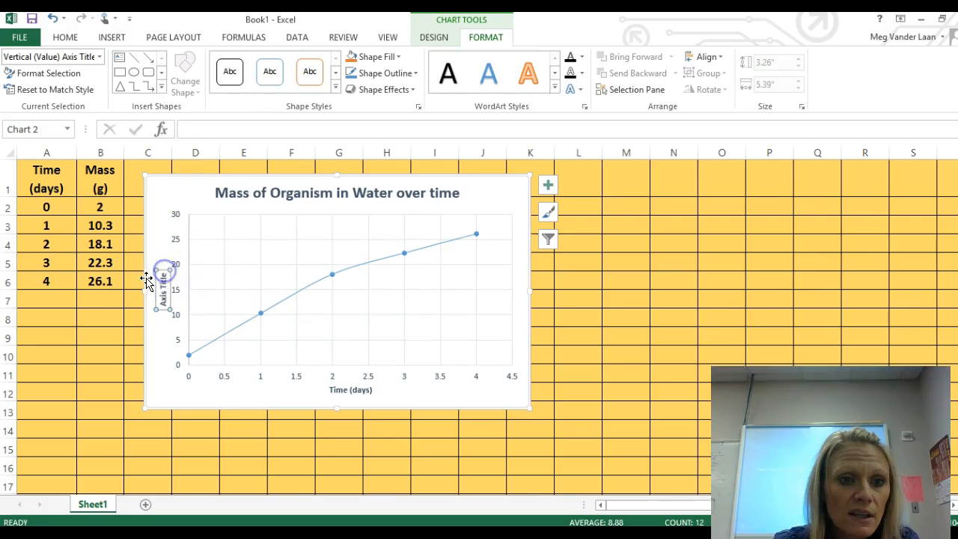
key("BackSpace")
key("BackSpace")
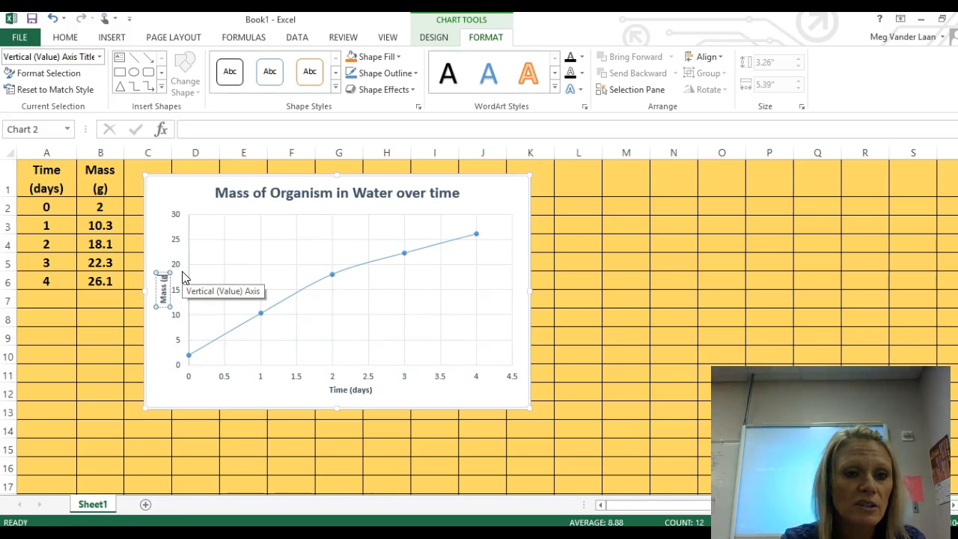
left_click(276, 265)
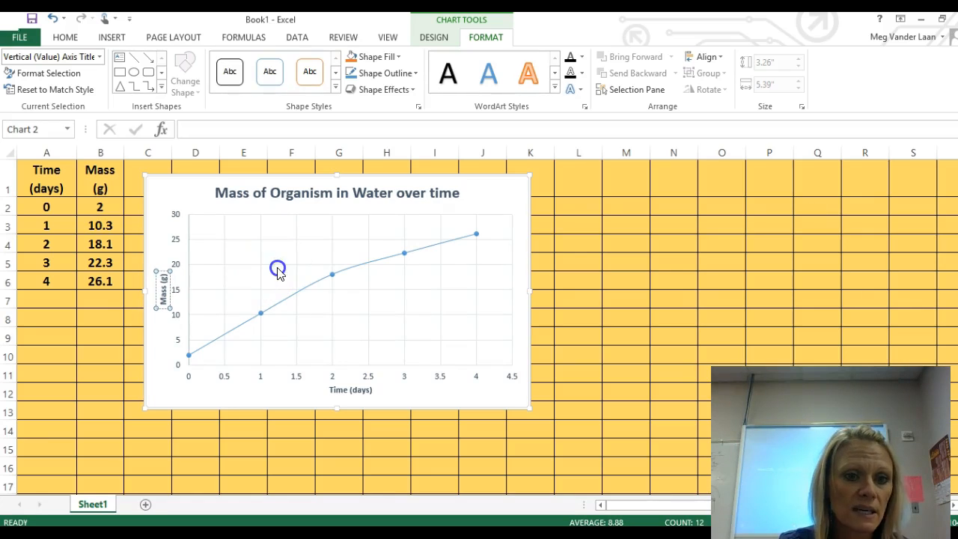
left_click(410, 194)
left_click(163, 284)
left_click(351, 393)
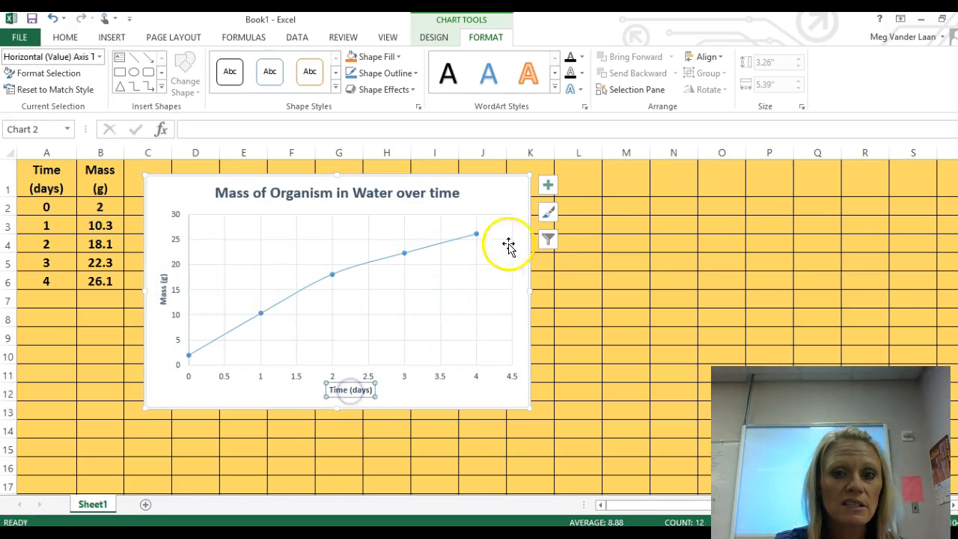
Step: Add primary minor horizontal and primary minor vertical gridlines to the chart
left_click(549, 188)
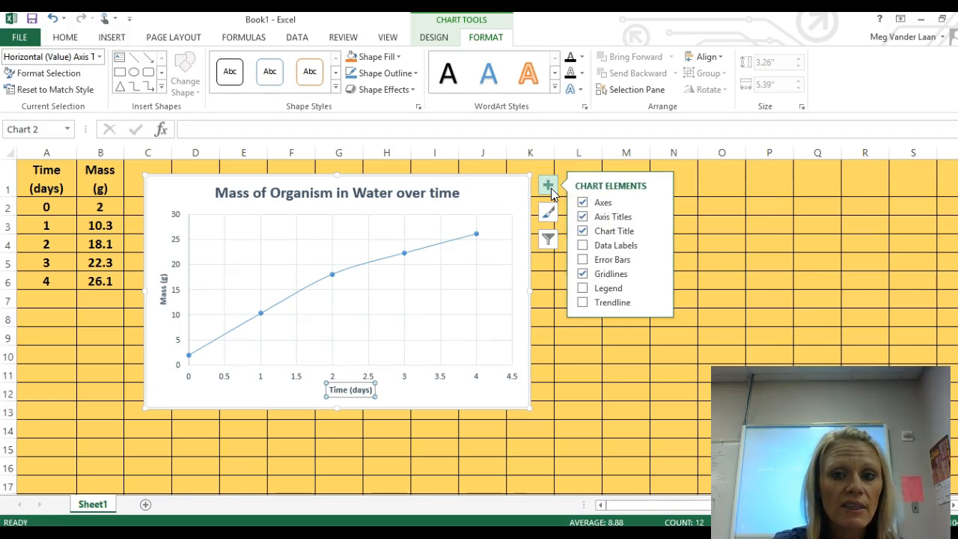
left_click(656, 273)
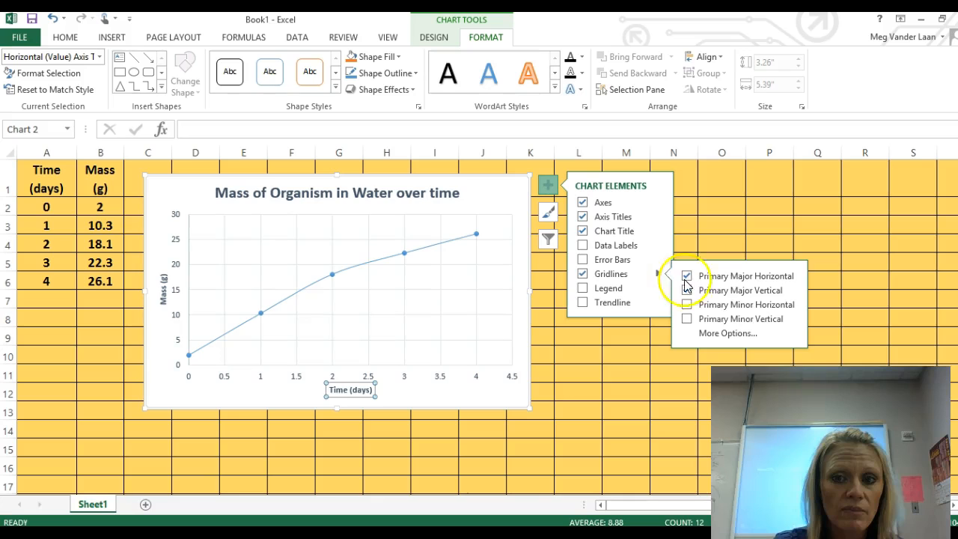
left_click(730, 306)
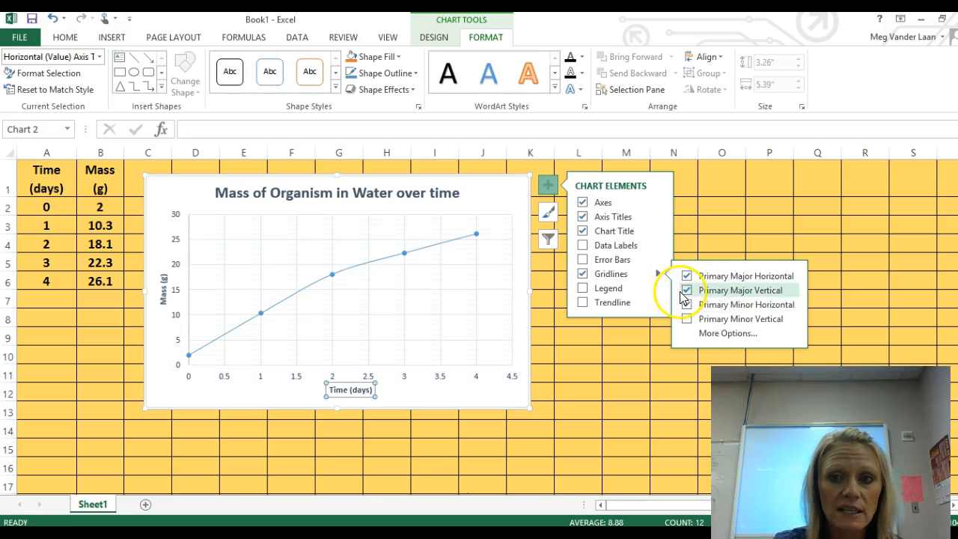
left_click(727, 319)
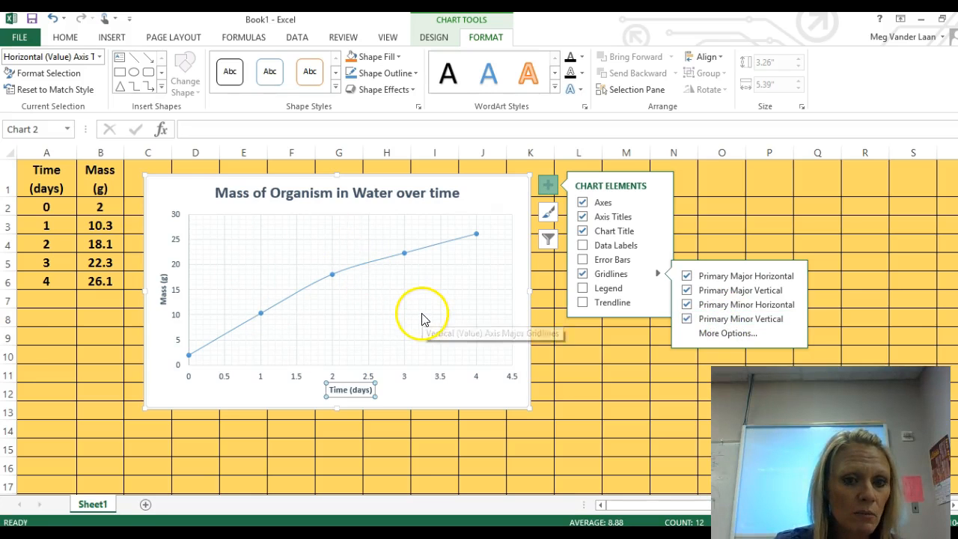
Step: Try out data labels and a legend on the chart, turning each one off again
left_click(583, 245)
left_click(583, 246)
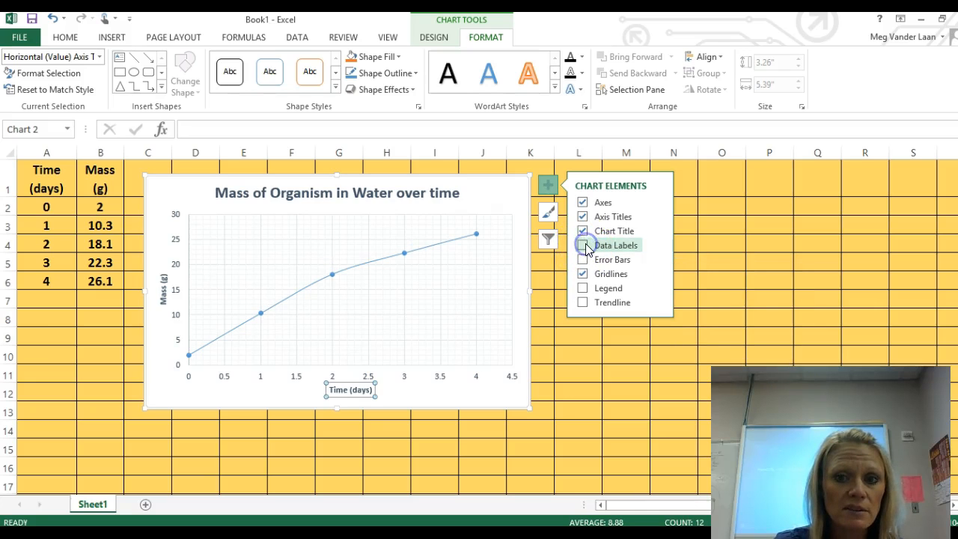
left_click(583, 246)
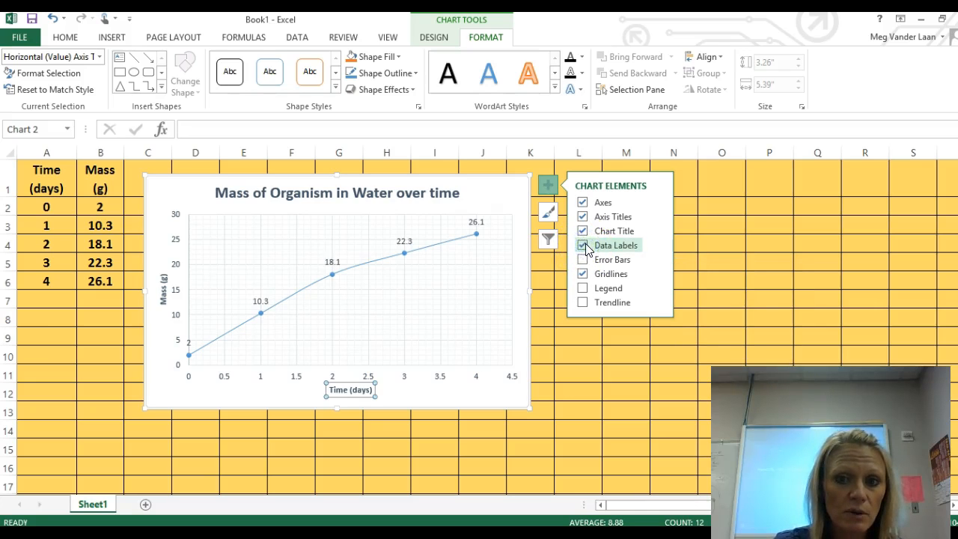
left_click(583, 245)
left_click(583, 288)
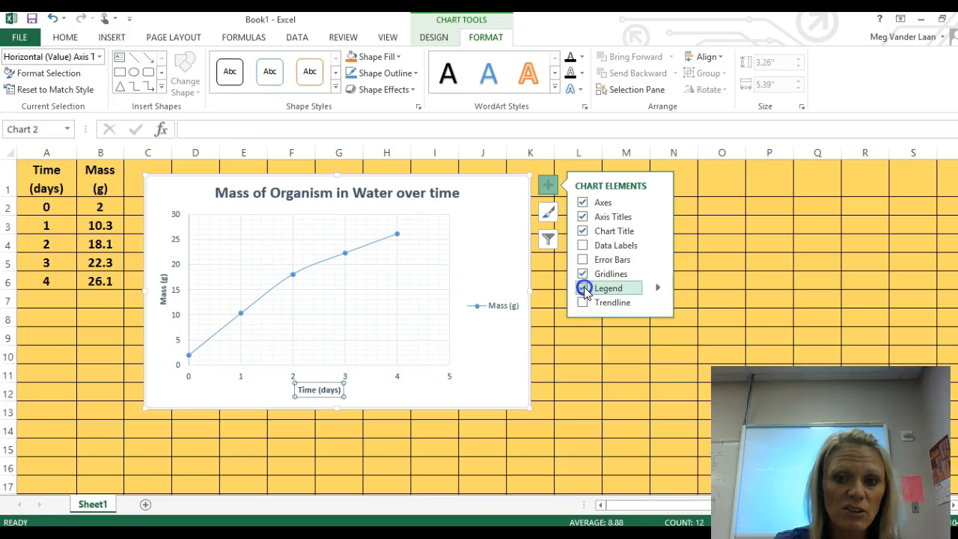
left_click(583, 288)
Step: Try out a trendline on the chart, remove it again and close the chart element options
left_click(583, 302)
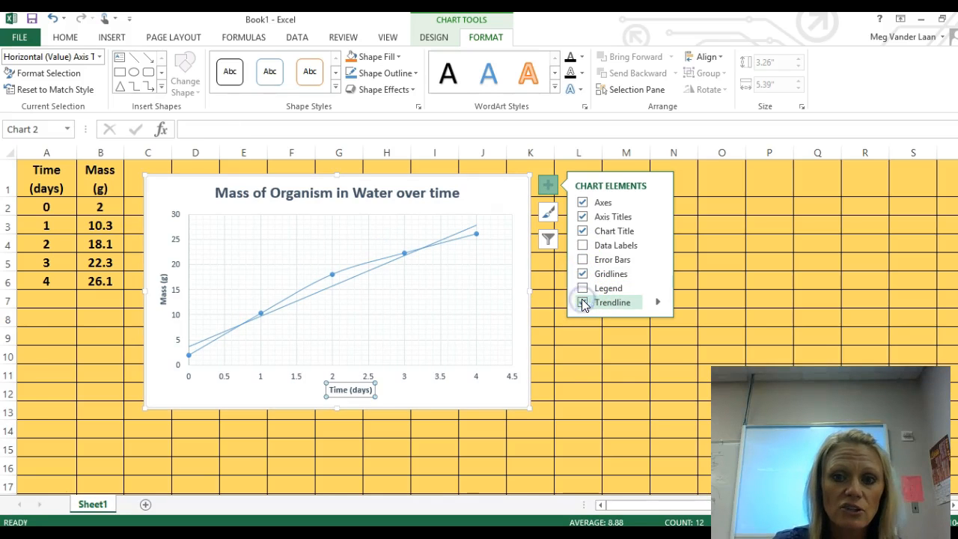
left_click(583, 302)
left_click(583, 302)
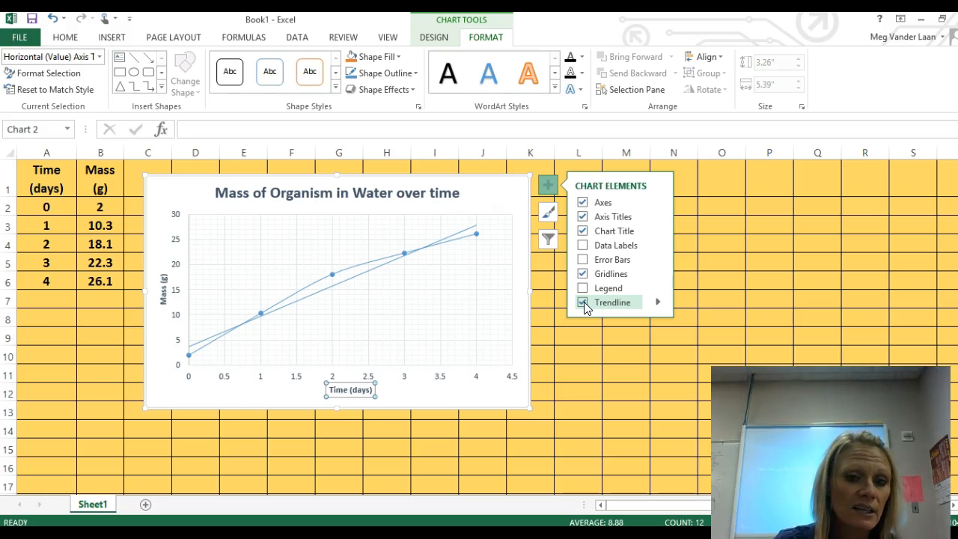
left_click(582, 303)
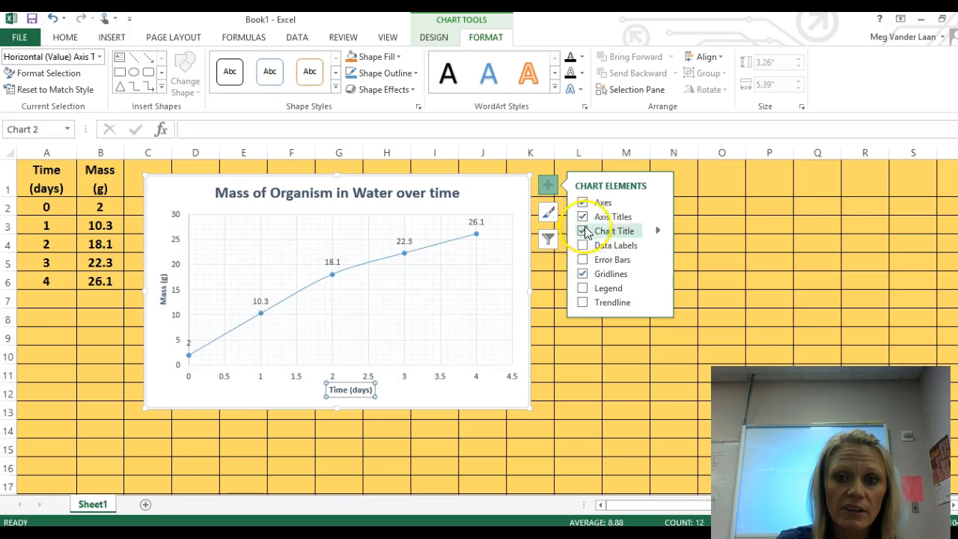
left_click(546, 184)
left_click(370, 253)
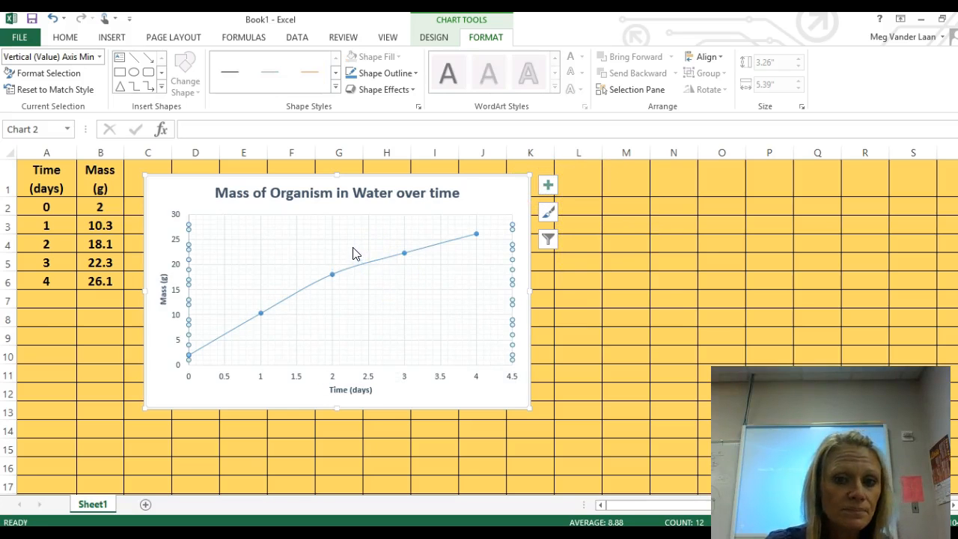
left_click(224, 393)
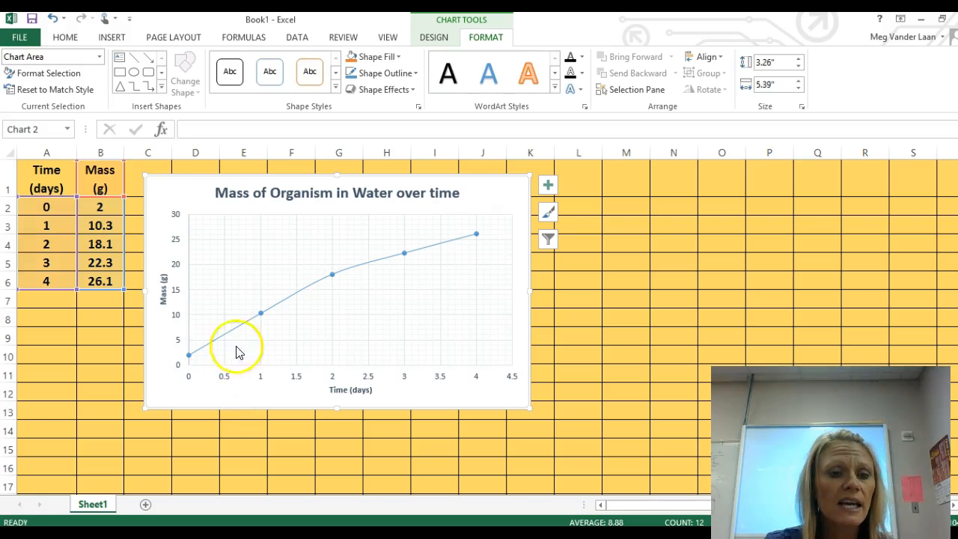
left_click(247, 273)
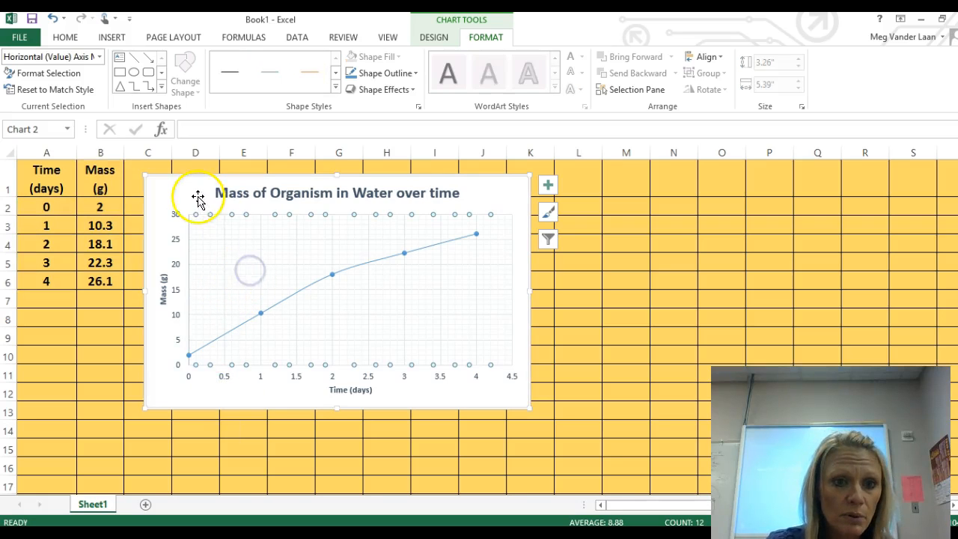
left_click(163, 194)
right_click(162, 194)
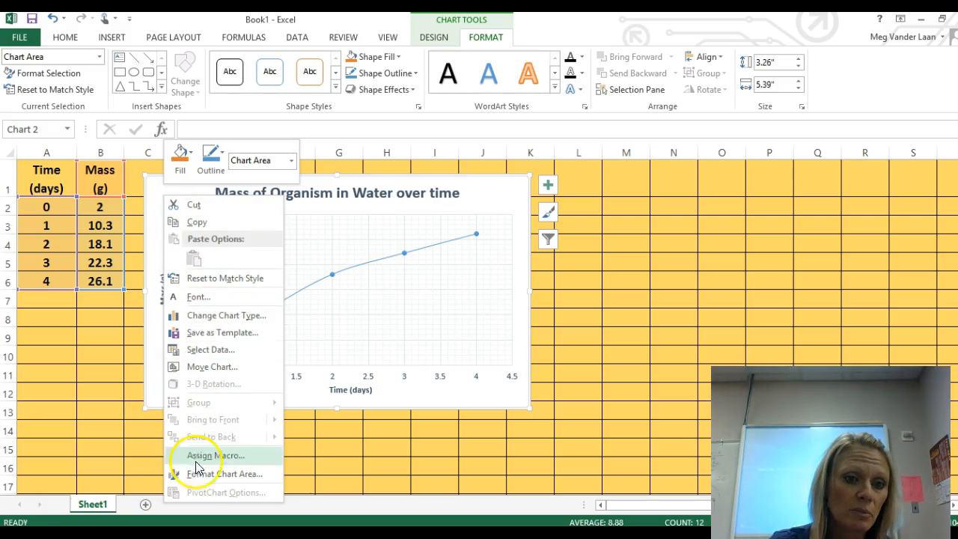
left_click(156, 185)
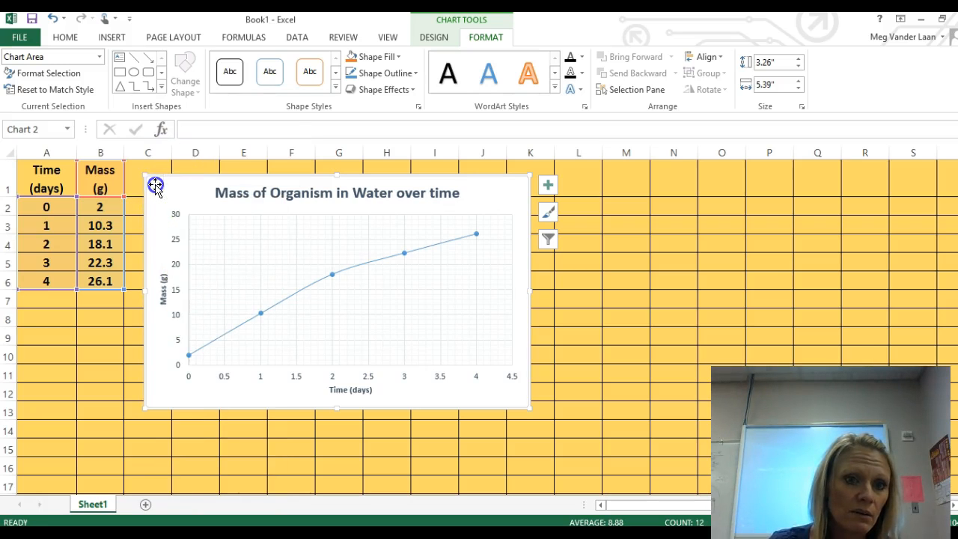
left_click(160, 197)
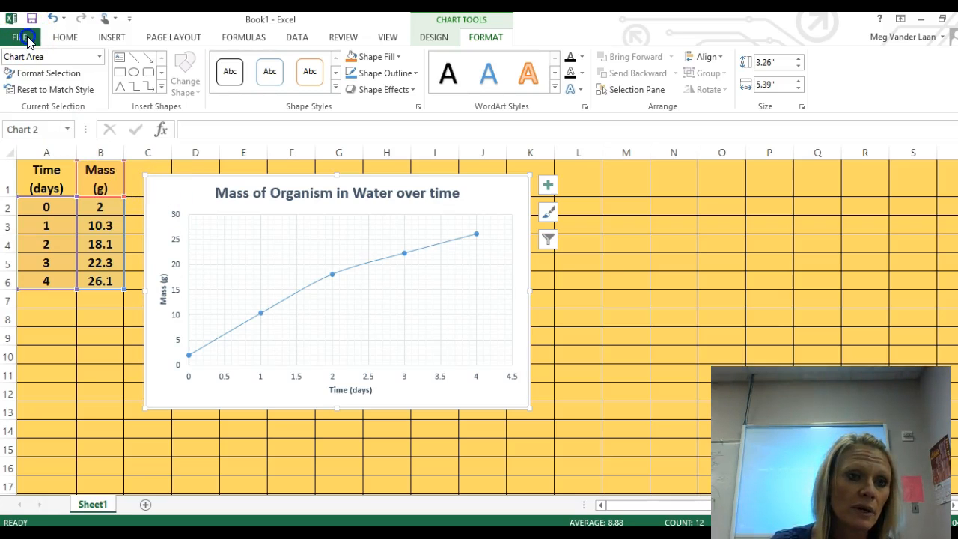
left_click(24, 37)
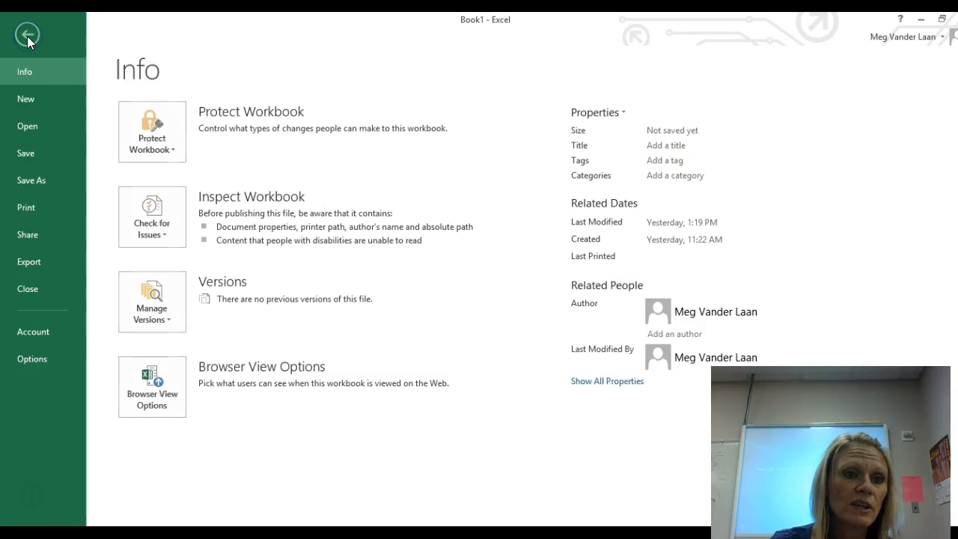
left_click(27, 35)
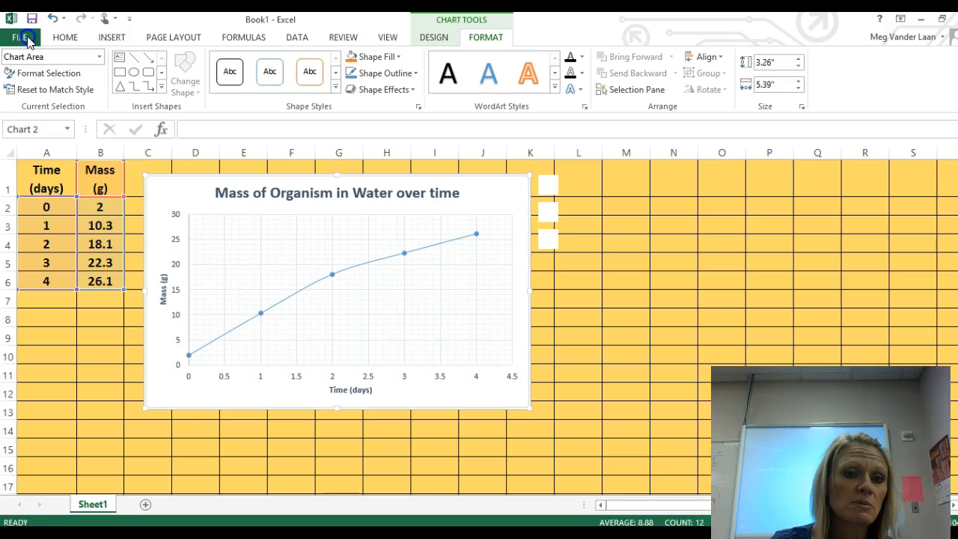
left_click(72, 392)
left_click(23, 192)
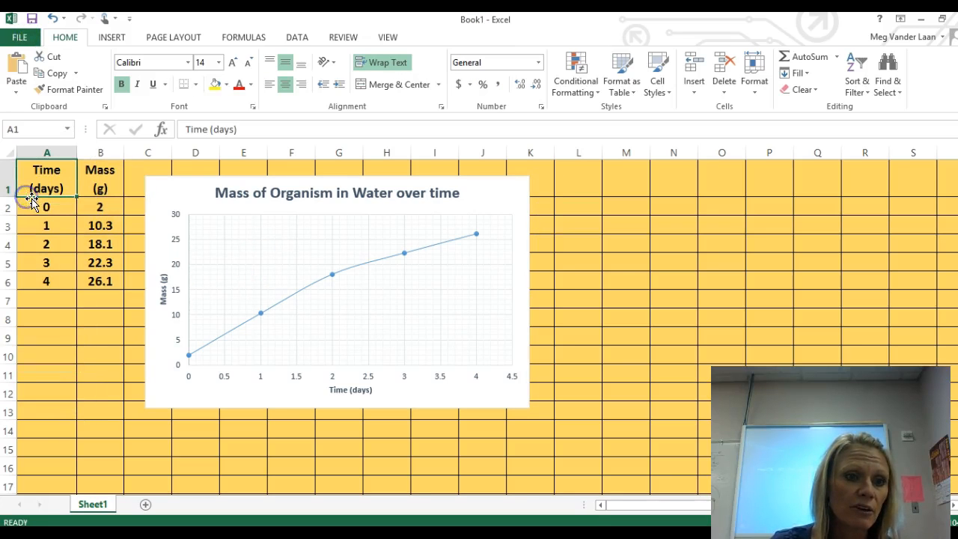
left_click(58, 218)
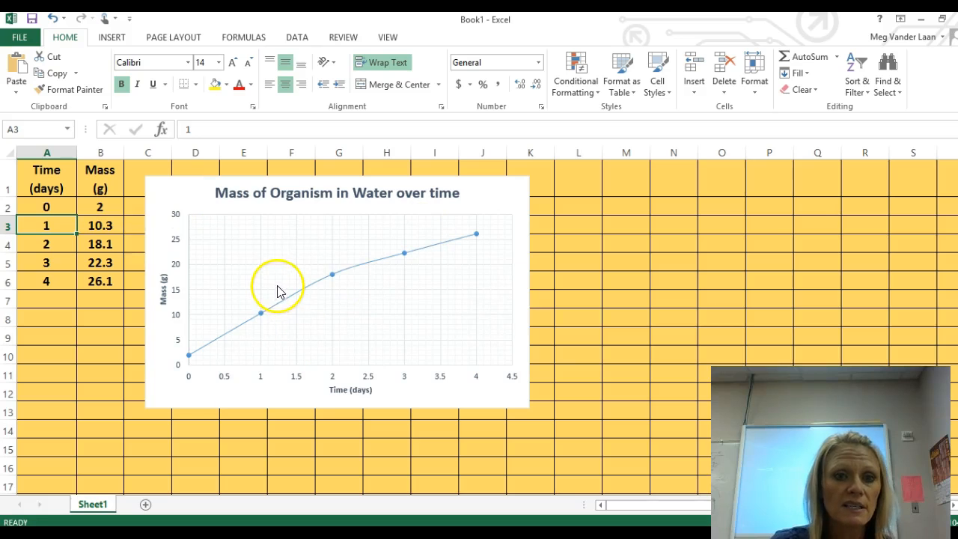
Step: Preview how the selected scatter chart prints on its own and return to the worksheet
left_click(164, 190)
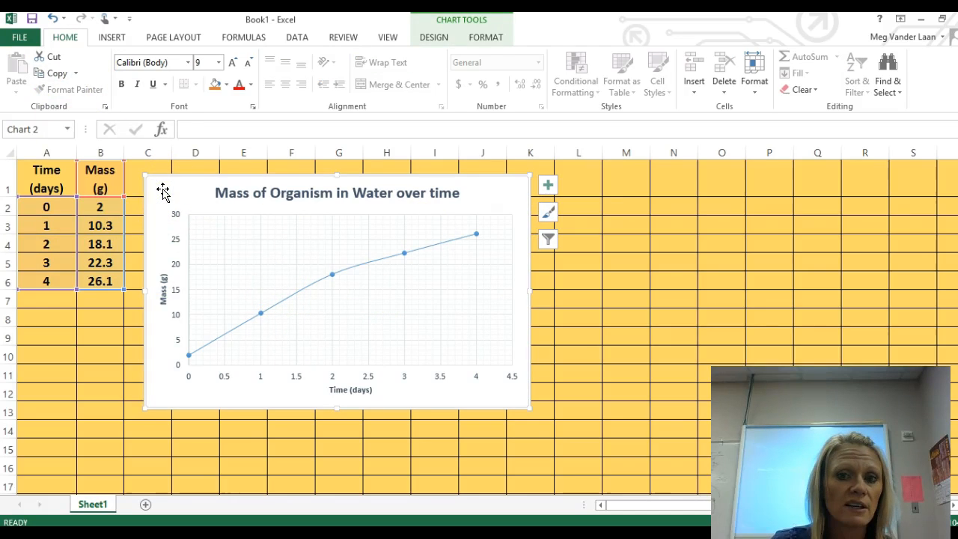
left_click(18, 38)
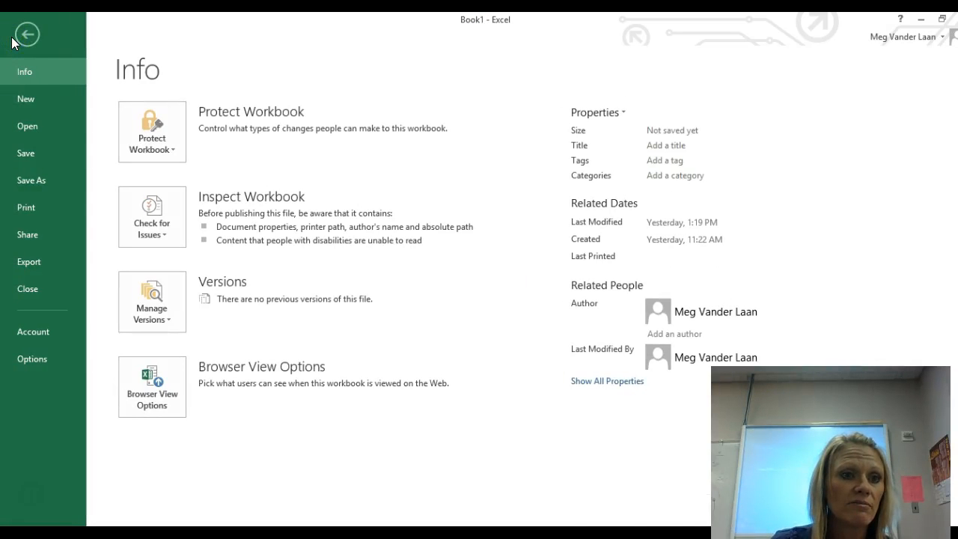
left_click(21, 211)
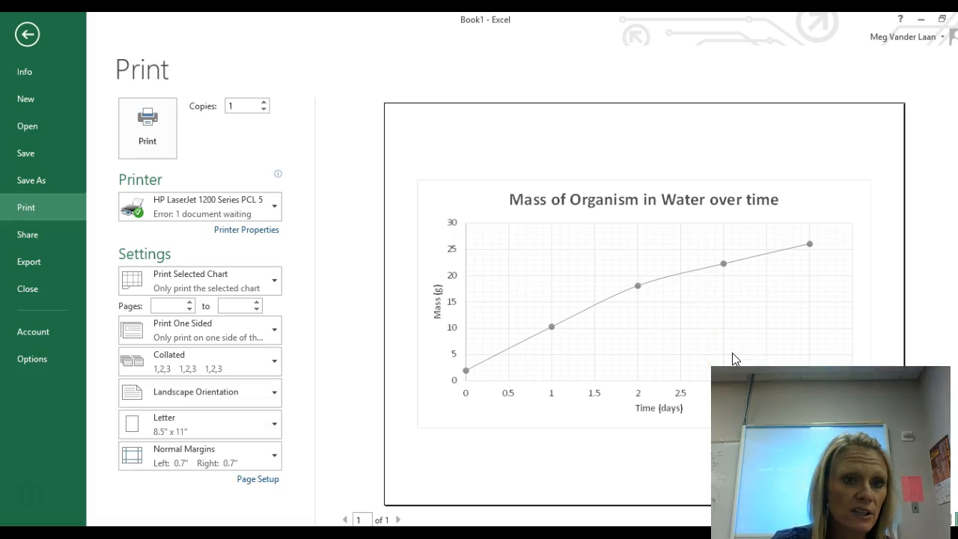
left_click(27, 34)
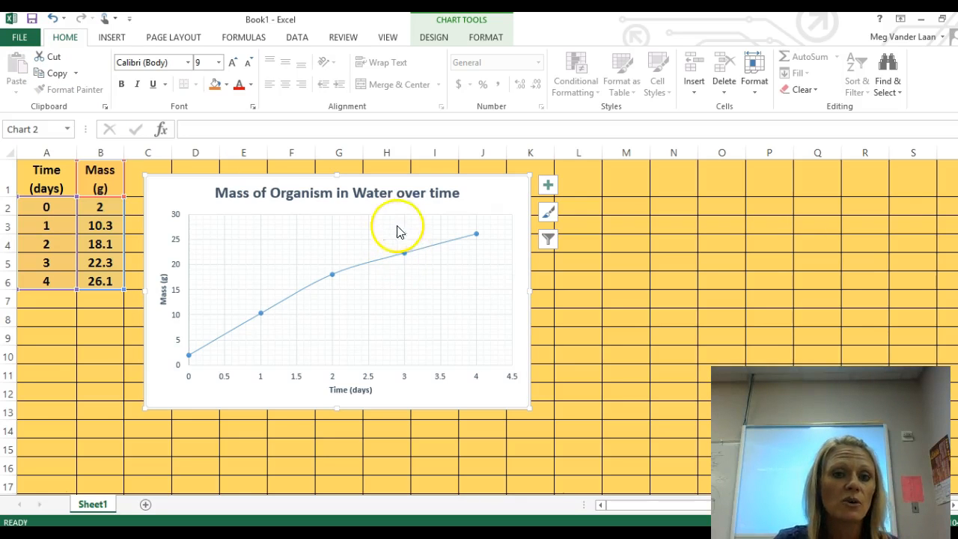
Step: Move the scatter chart away from the data, to columns K through R, and enter the header "d (g/cm3)" in cell D1
left_click_drag(410, 199, 865, 212)
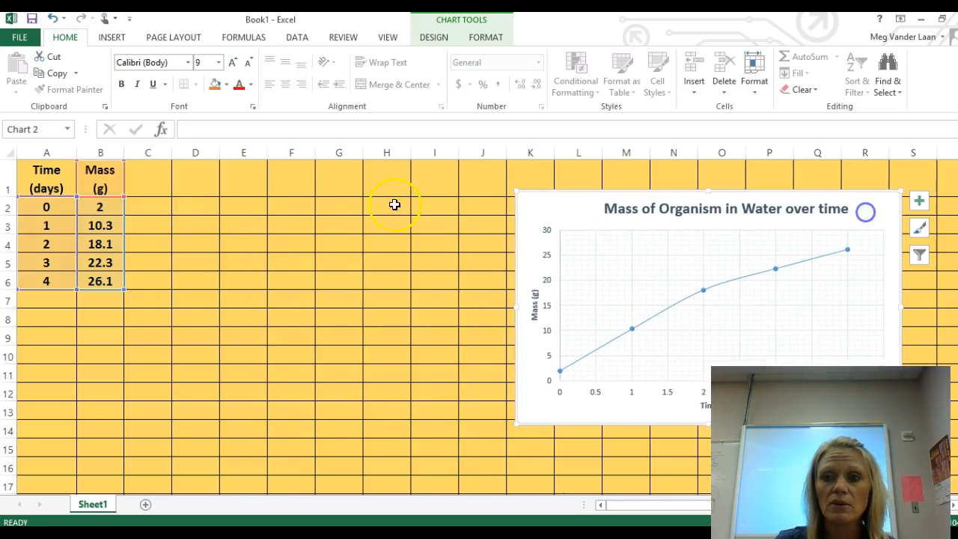
left_click(206, 174)
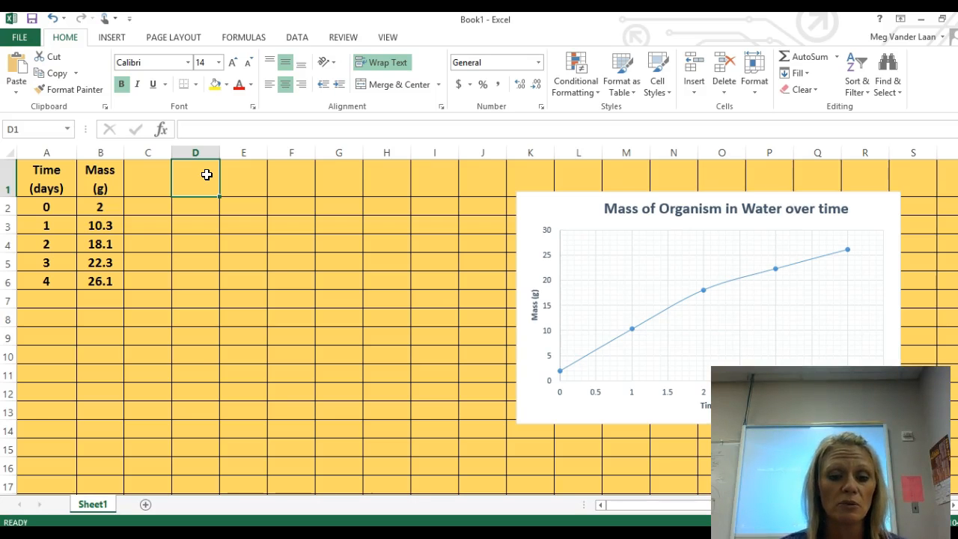
type("D")
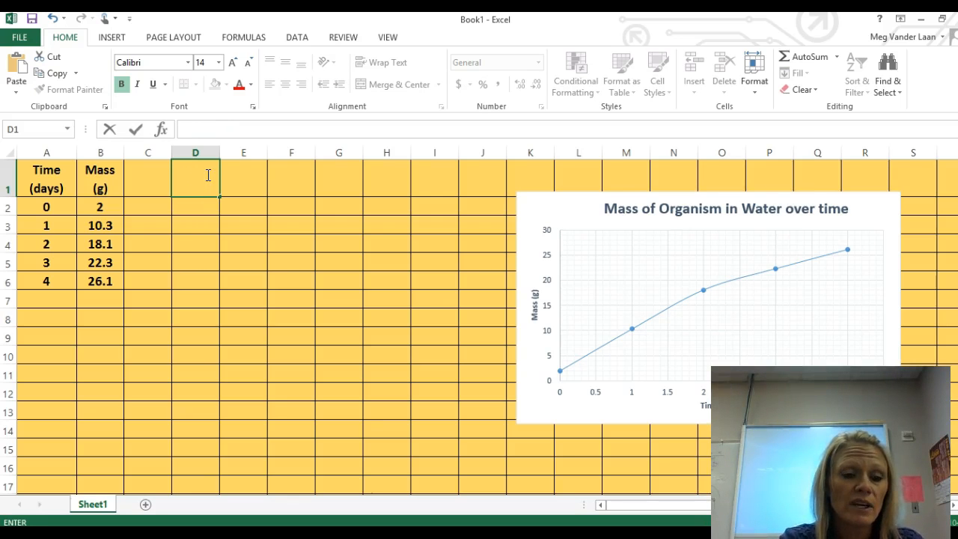
type("(g/cm")
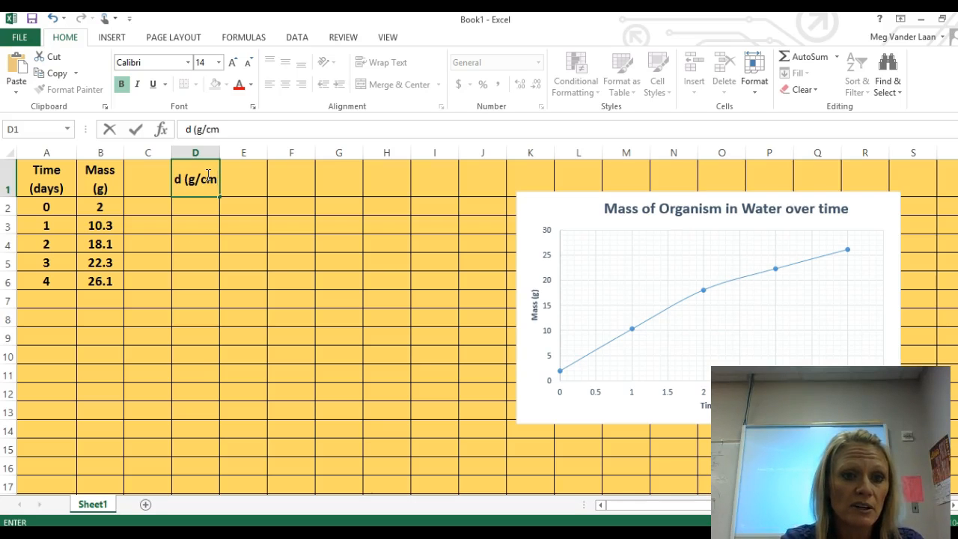
type("3)")
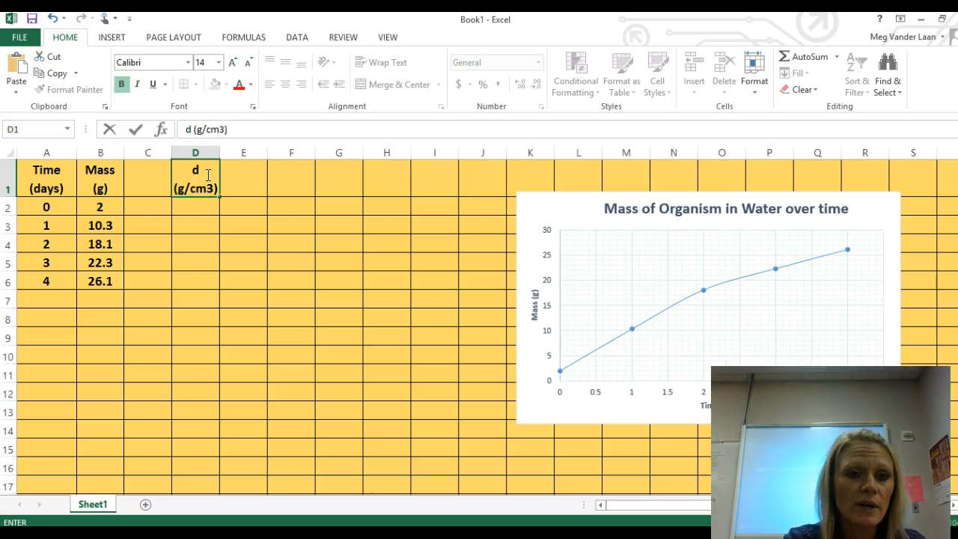
key("Tab")
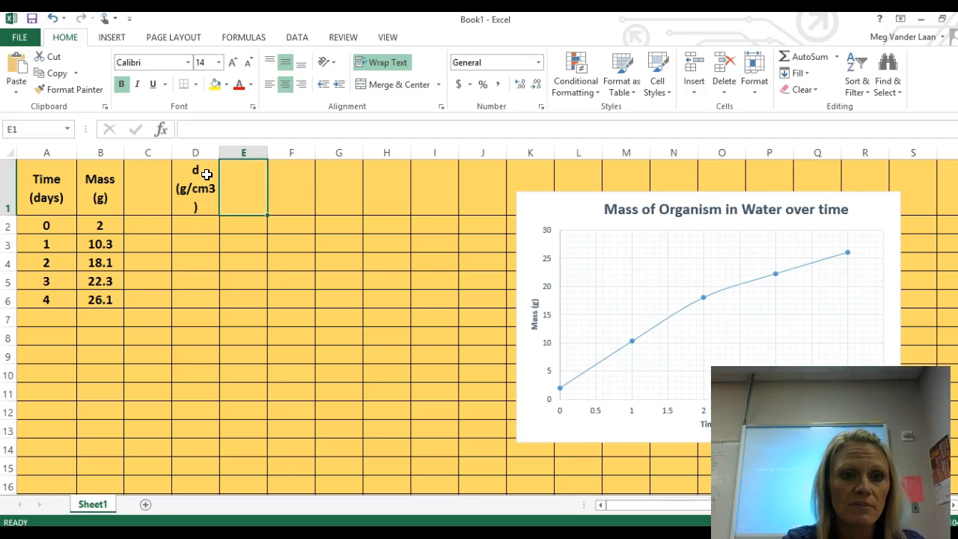
Step: Enter the header "d (g/mL)" in cell E1 and widen column D slightly so its header fits on two lines
type("d")
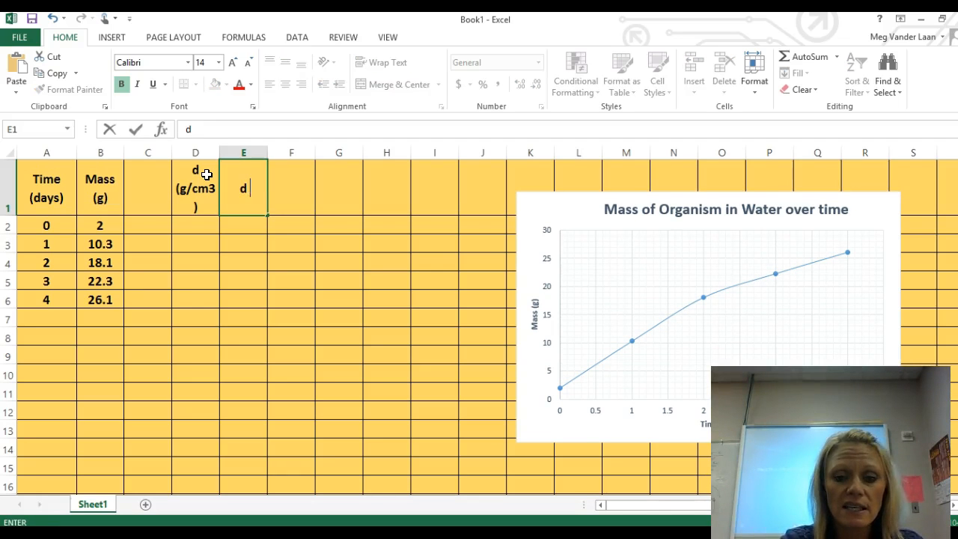
type(" (g/mL")
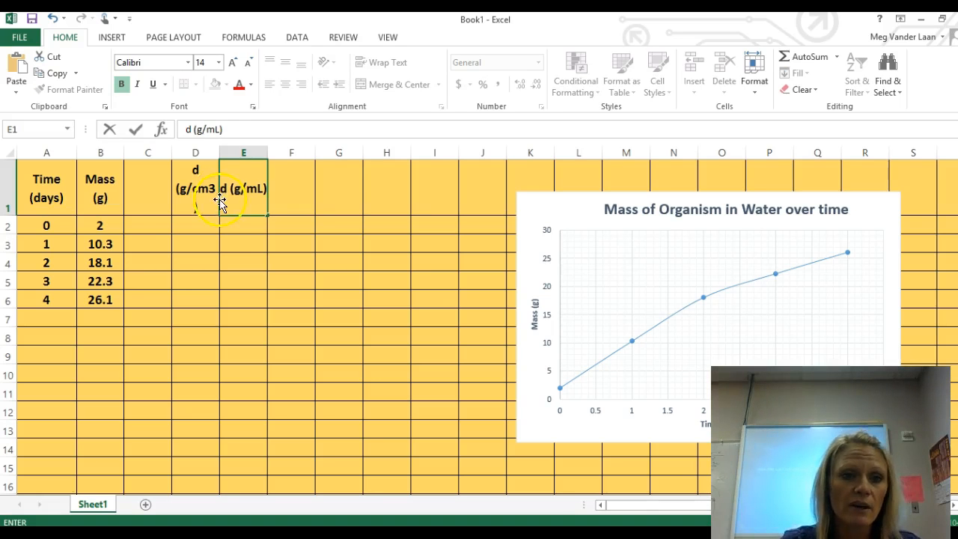
type(")")
left_click(217, 200)
left_click_drag(218, 152, 222, 152)
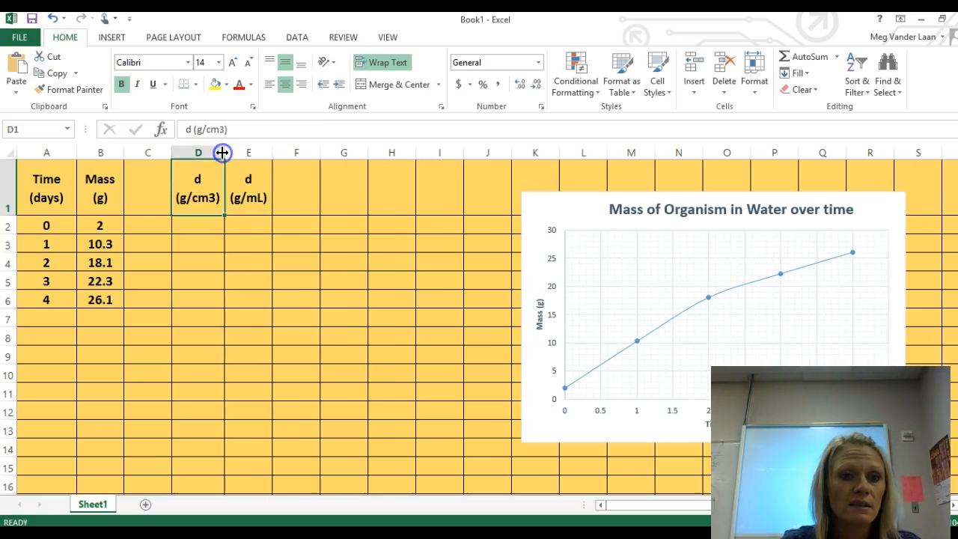
Step: Enter the density values .895 in cell D2 and .921 in cell E2
left_click(202, 228)
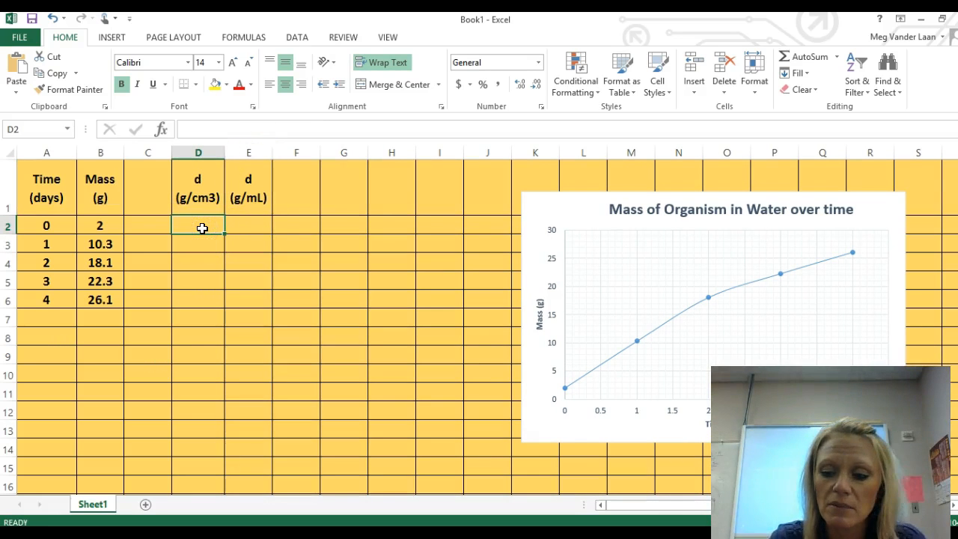
type(".895")
left_click(239, 204)
left_click(251, 228)
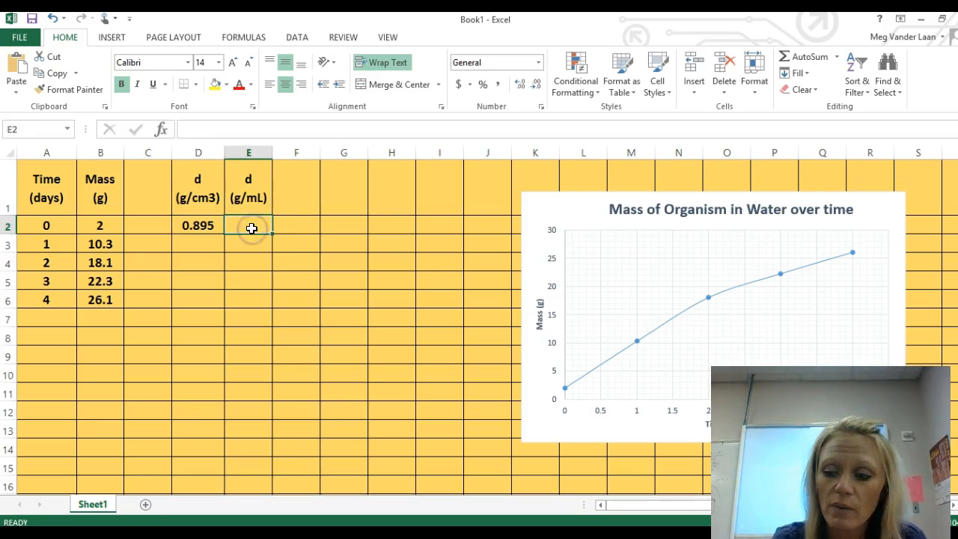
type(".921")
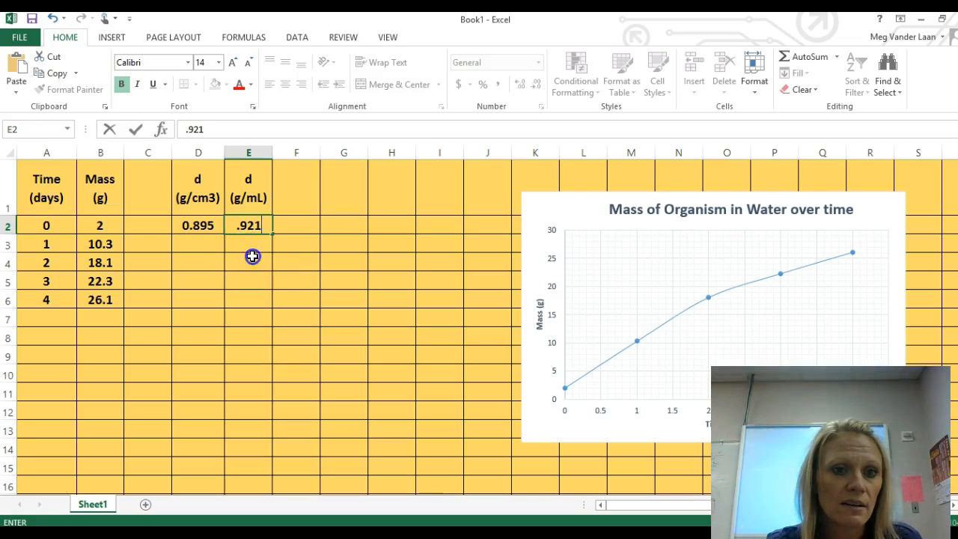
left_click(252, 256)
Step: Insert a 2-D clustered column chart from the density headers and values in D1:E2
left_click_drag(190, 195, 244, 225)
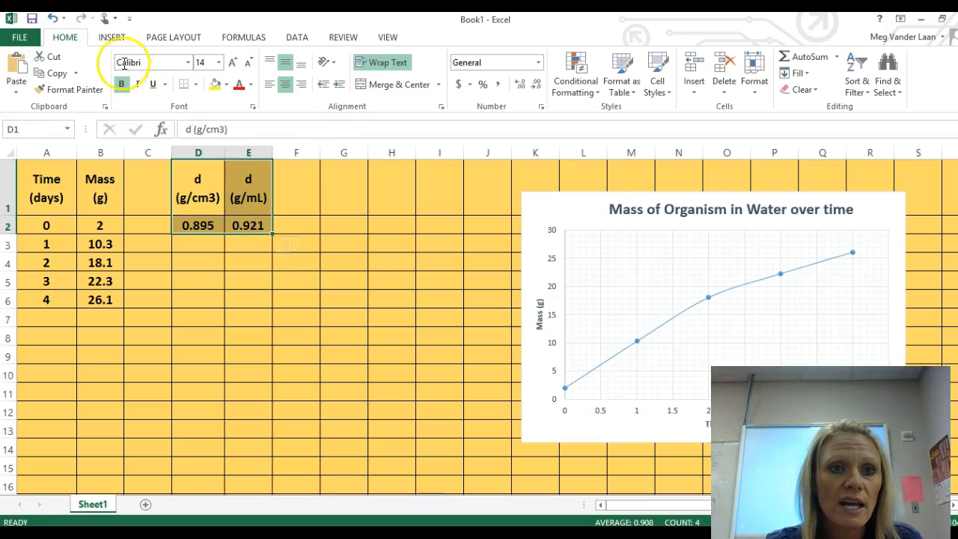
left_click(111, 38)
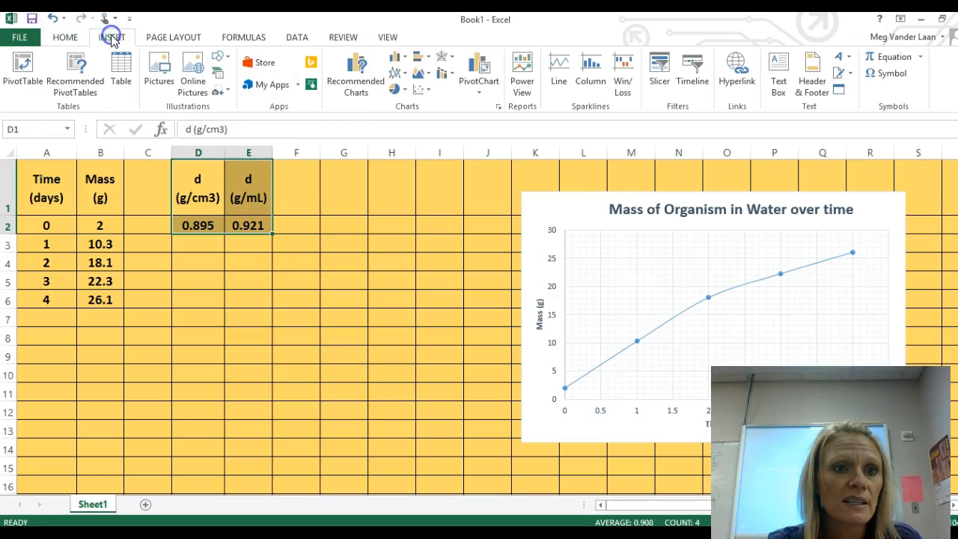
left_click(452, 74)
left_click(428, 59)
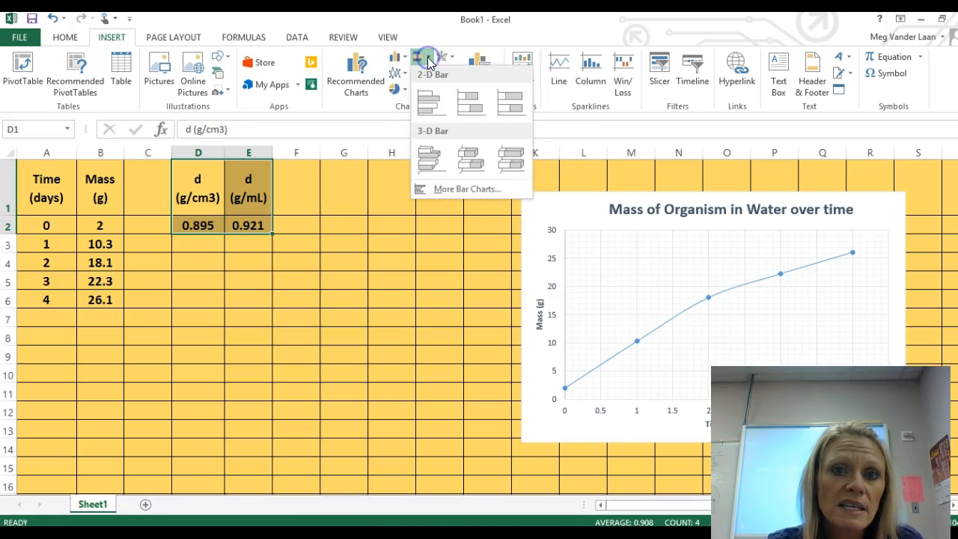
left_click(396, 58)
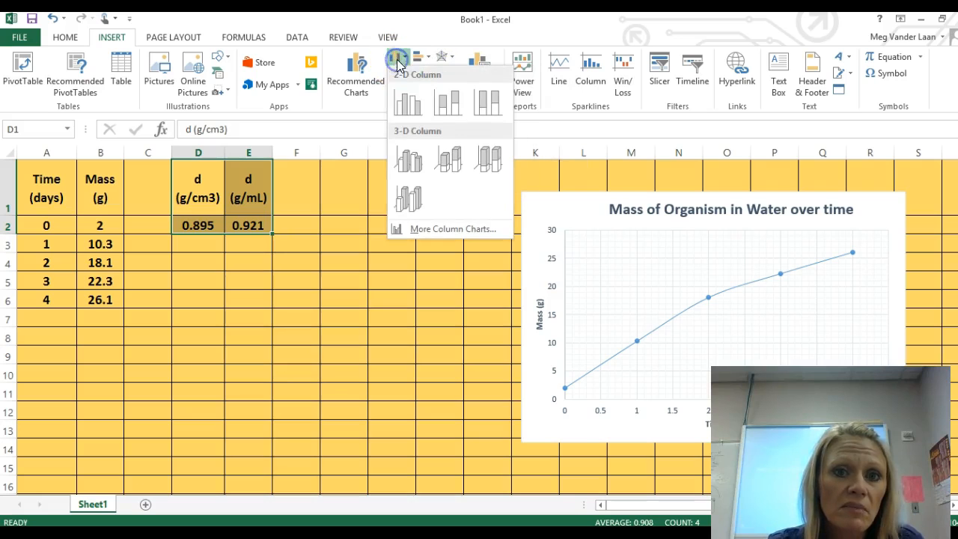
left_click(409, 109)
left_click(408, 108)
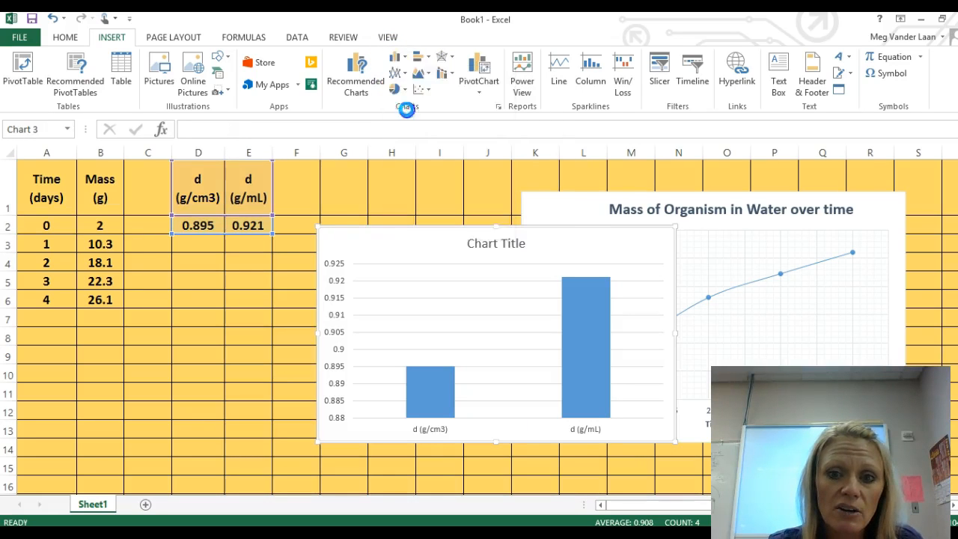
Step: Move the column chart below both data tables so that it starts at about row 8
left_click_drag(363, 231, 143, 252)
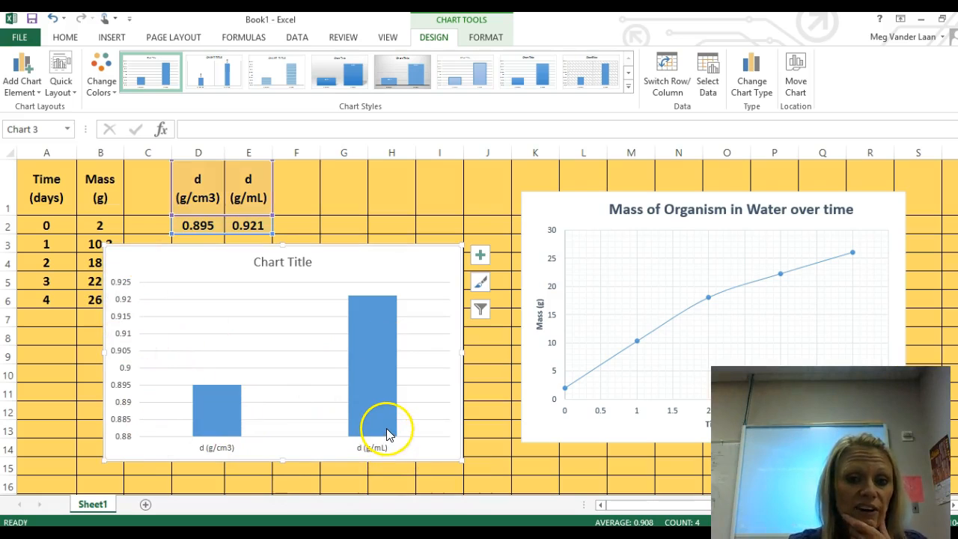
mouse_move(386, 428)
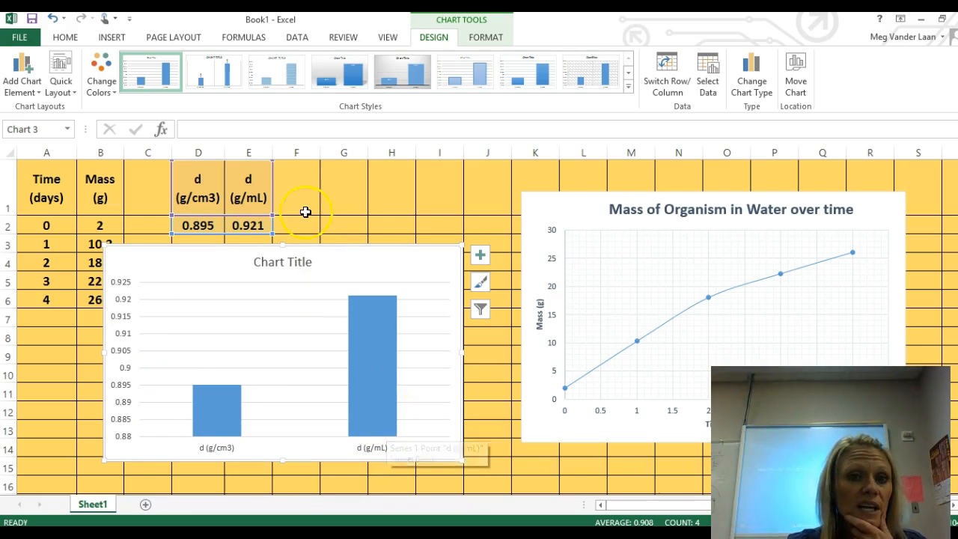
left_click_drag(327, 262, 257, 381)
Step: Replace the column chart's placeholder title with "Comparison of densities of wood block"
left_click(240, 344)
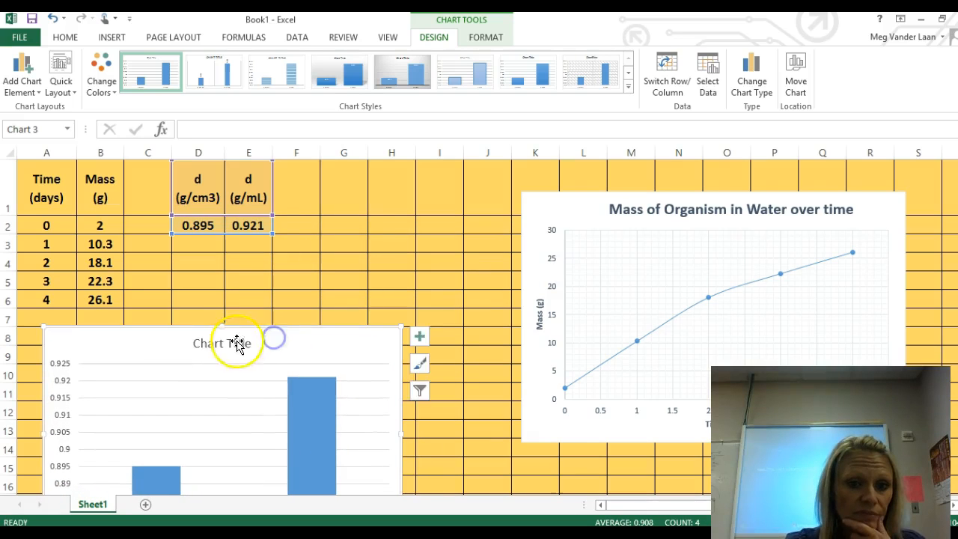
triple_click(239, 345)
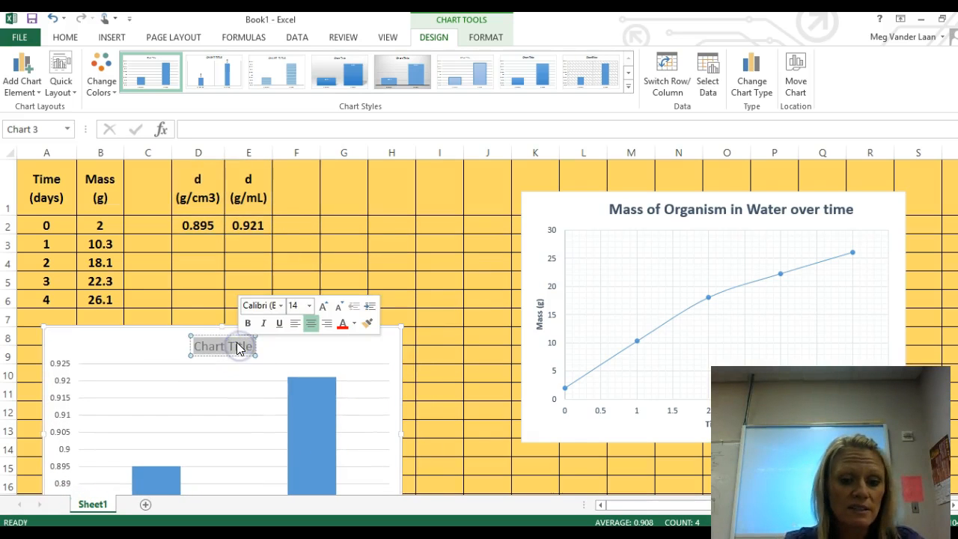
type("Co")
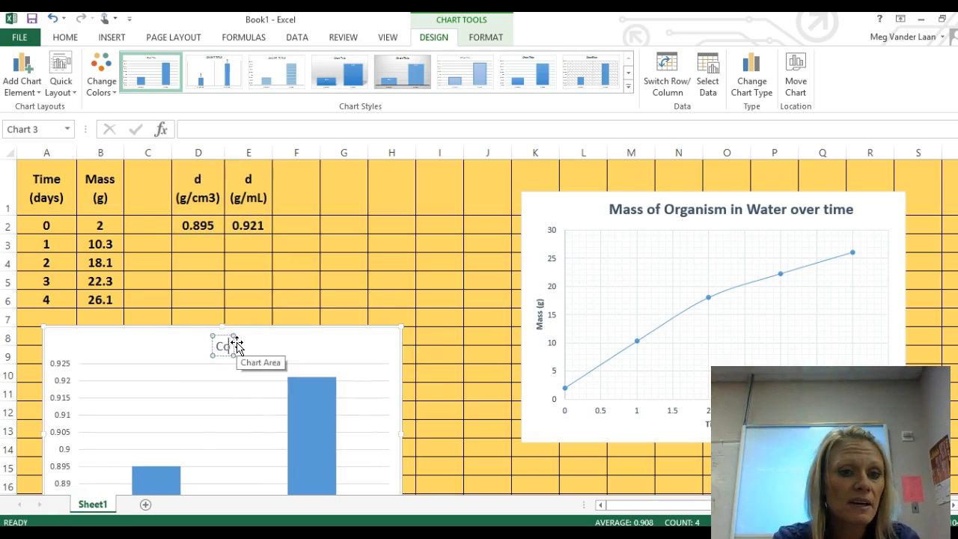
type("mparison of")
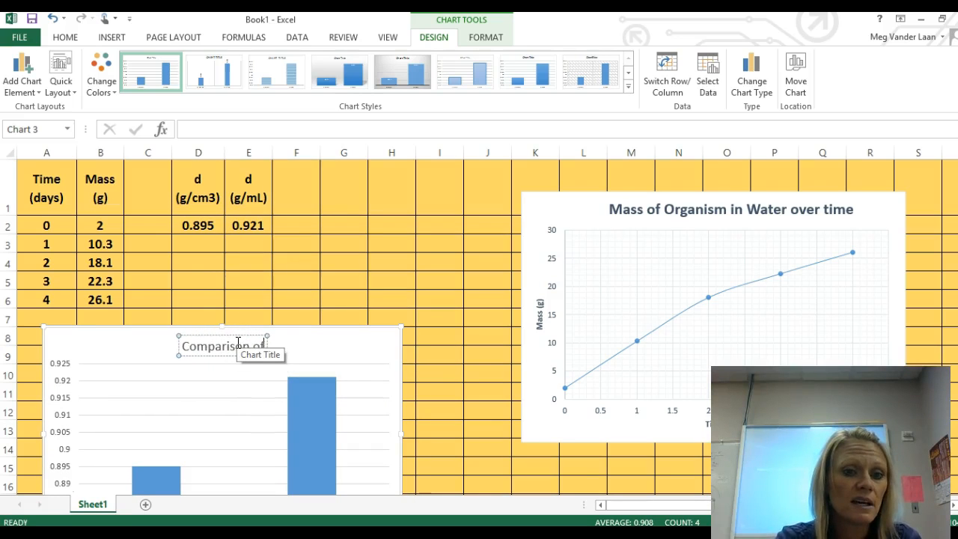
type(" dd")
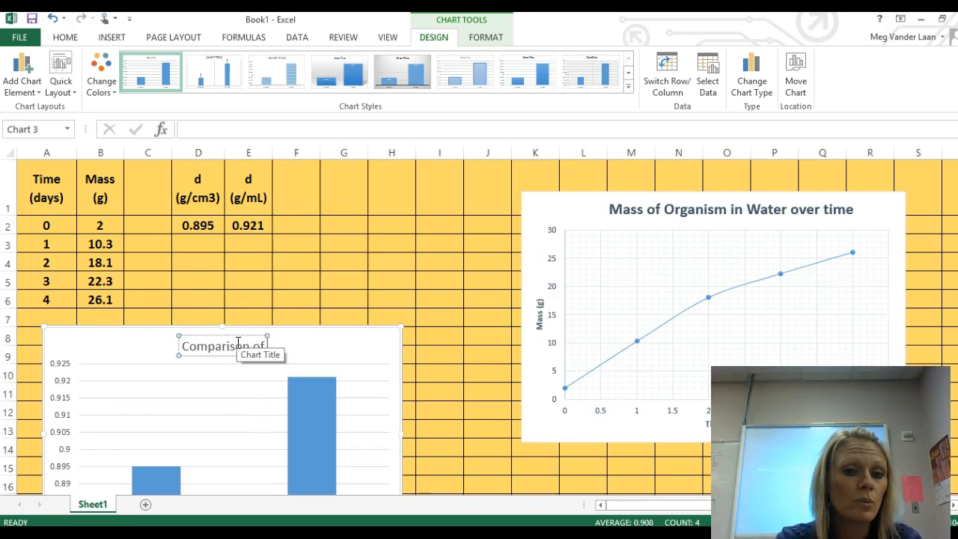
type("nsit")
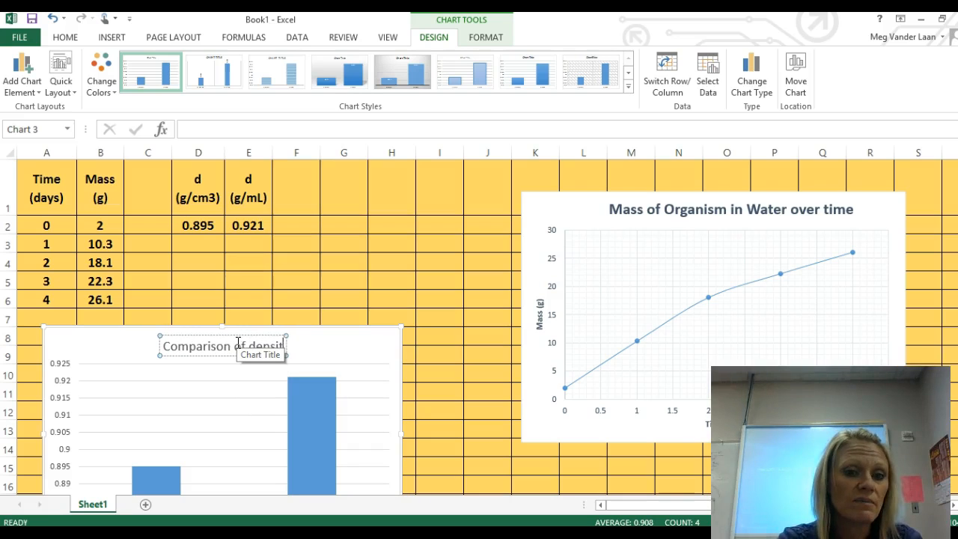
type("ies of")
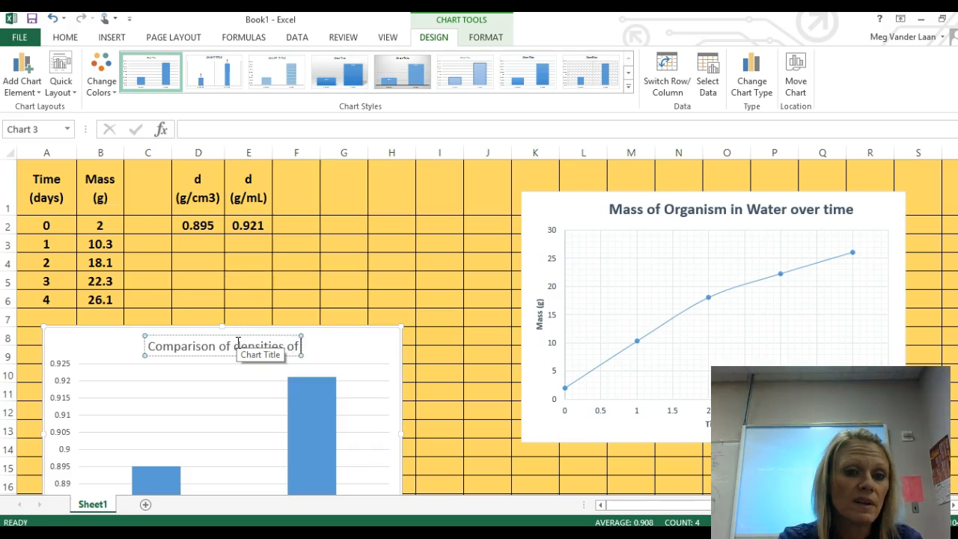
type(" wood")
type(" block fo")
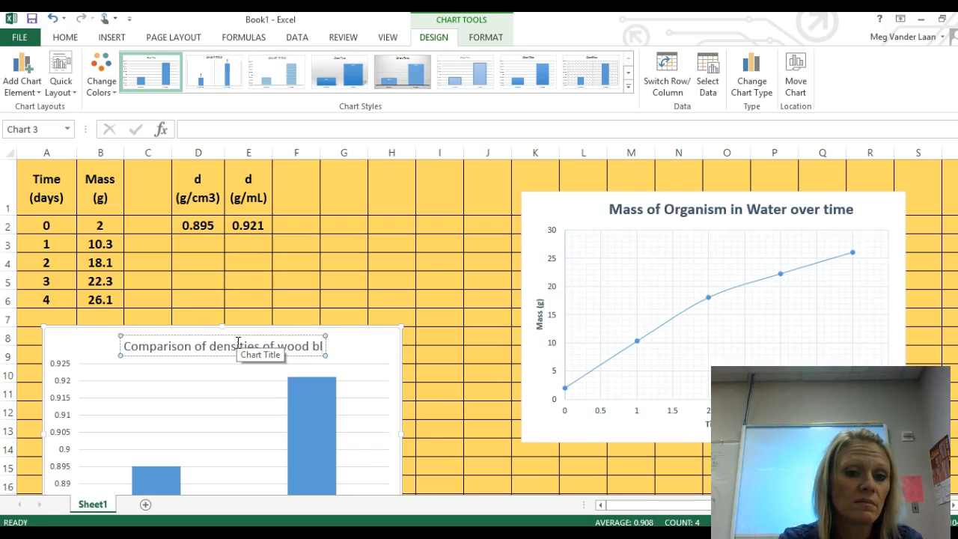
key("BackSpace")
key("BackSpace")
key("BackSpace")
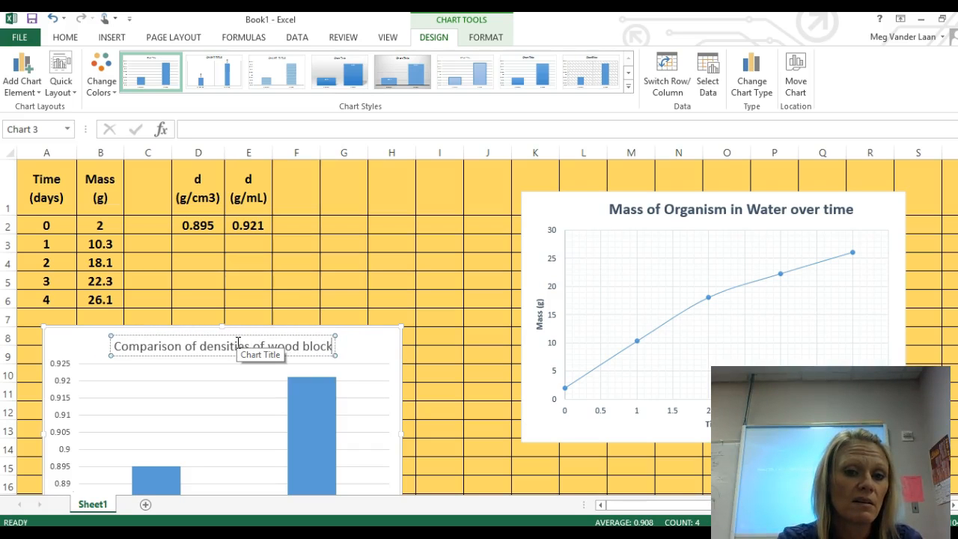
left_click(346, 374)
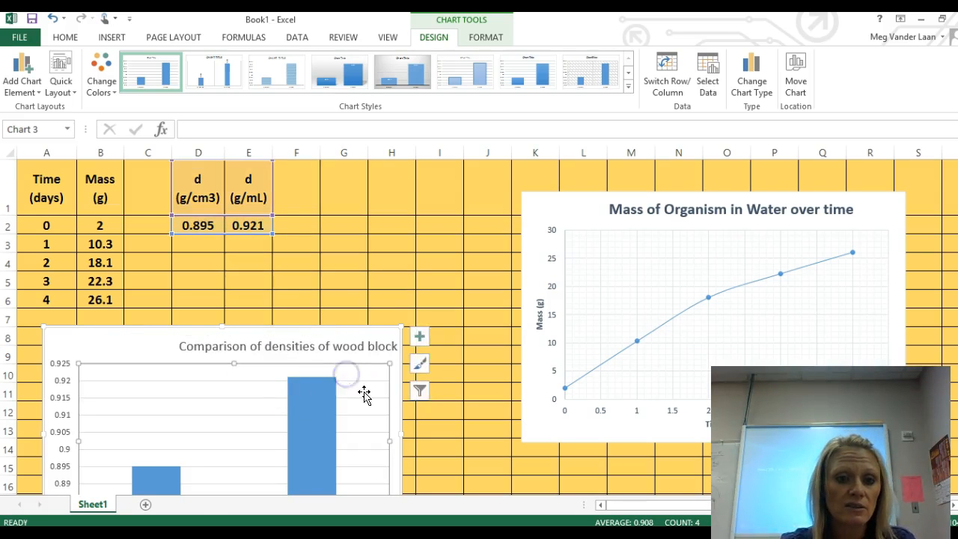
Step: Add axis titles to the wood block density column chart
scroll(363, 390, "down", 4)
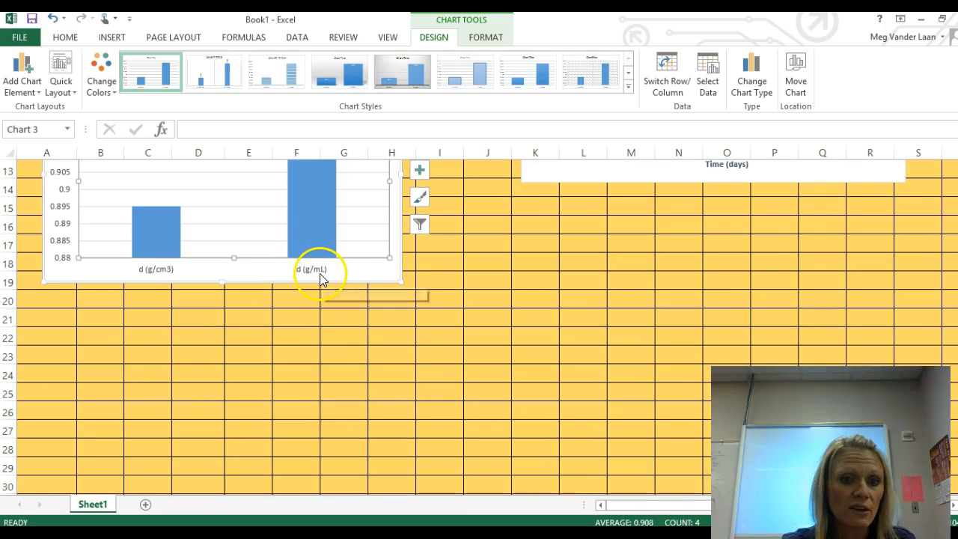
scroll(190, 278, "up", 3)
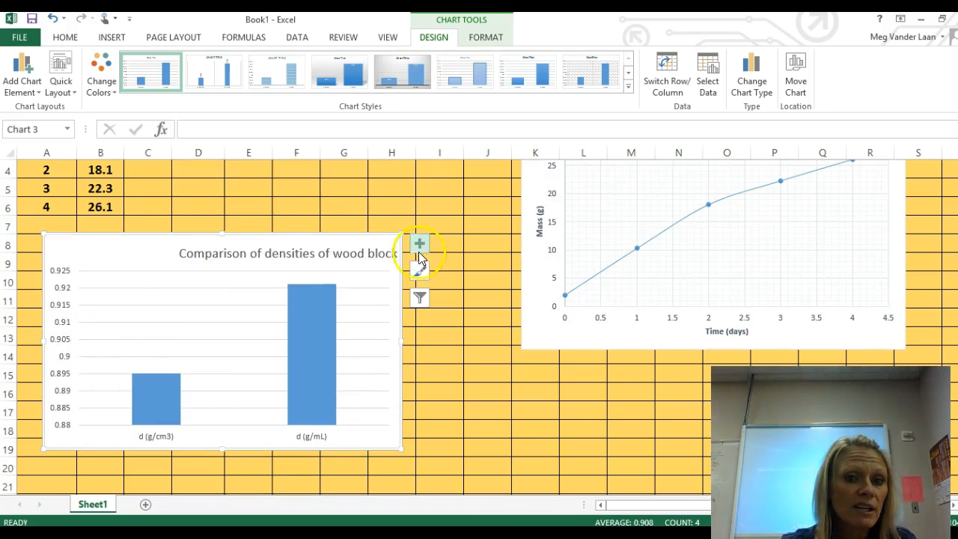
left_click(420, 245)
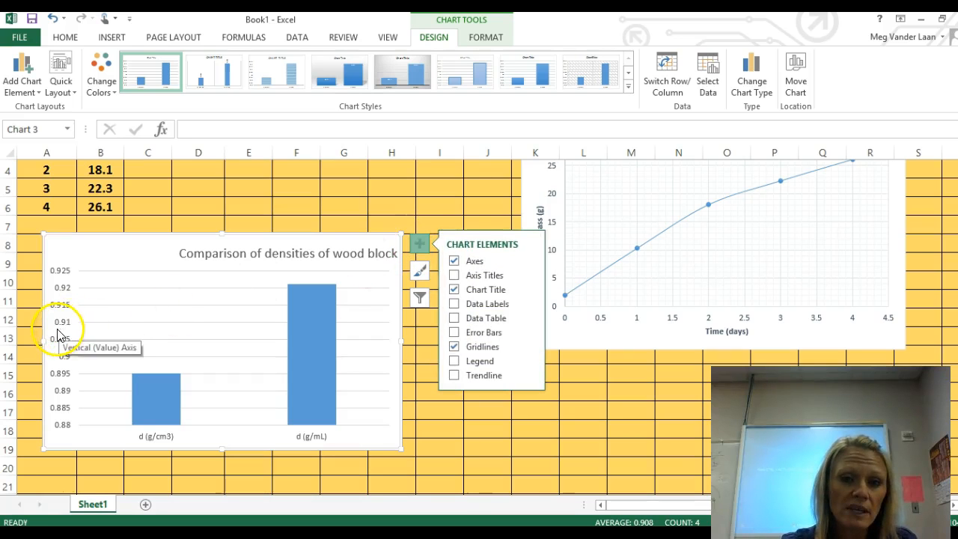
left_click(454, 275)
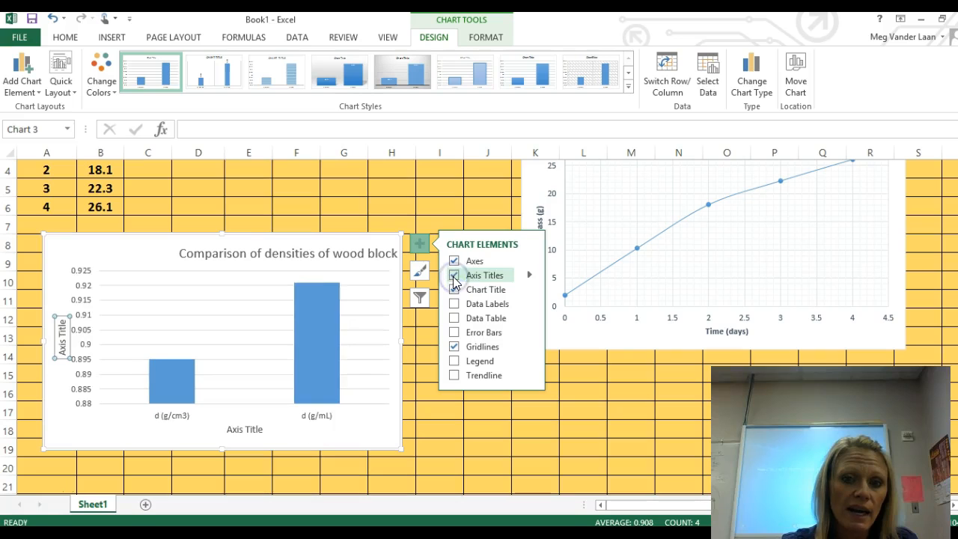
Step: Change the column chart's vertical axis title to "density"
left_click(62, 337)
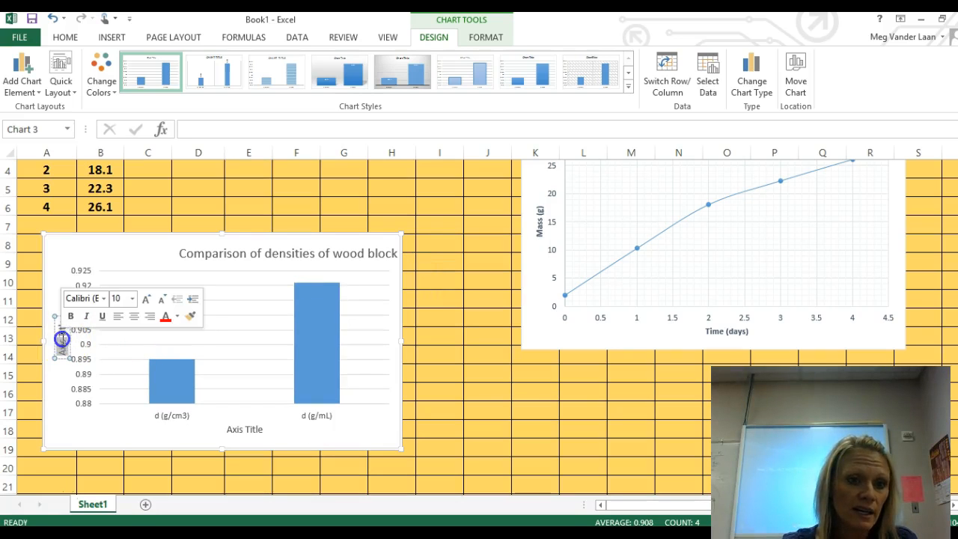
left_click(62, 329)
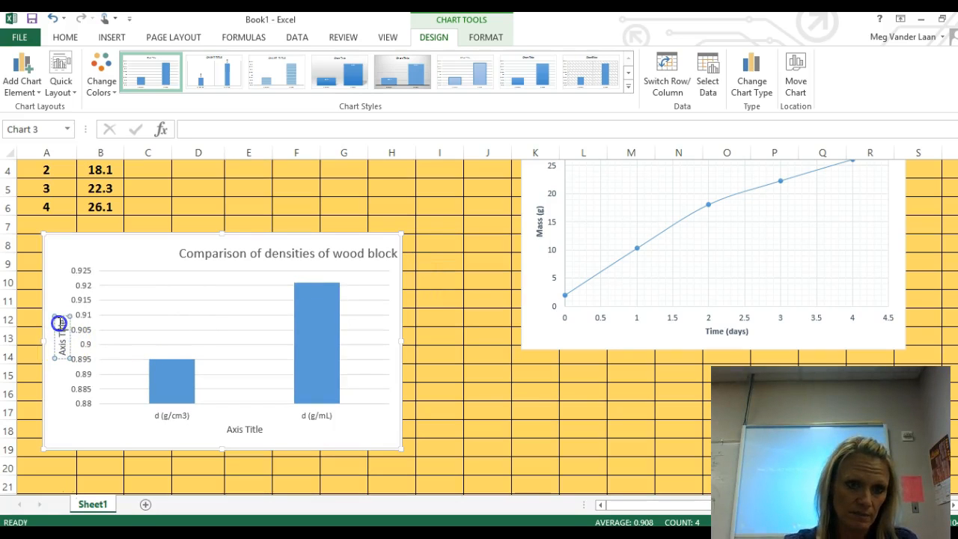
left_click(59, 319)
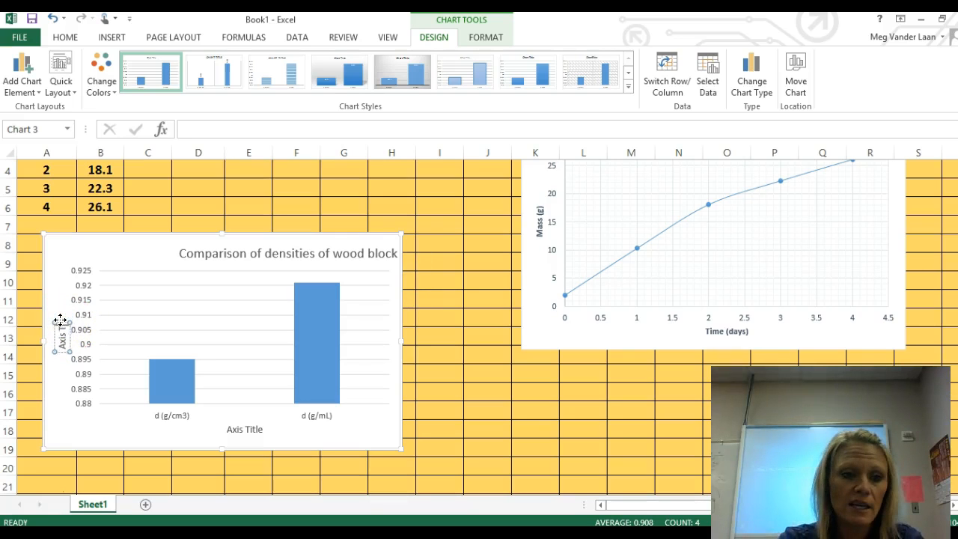
key("BackSpace")
key("BackSpace")
key("BackSpace")
type("density")
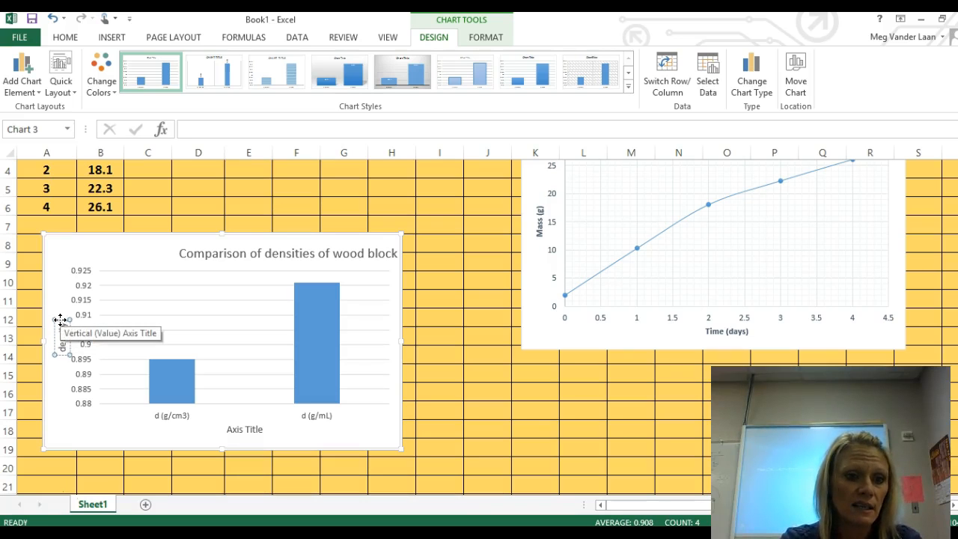
left_click(247, 325)
Step: Move the density column chart down slightly so that it starts at about row 9, and select cell E2
left_click(176, 425)
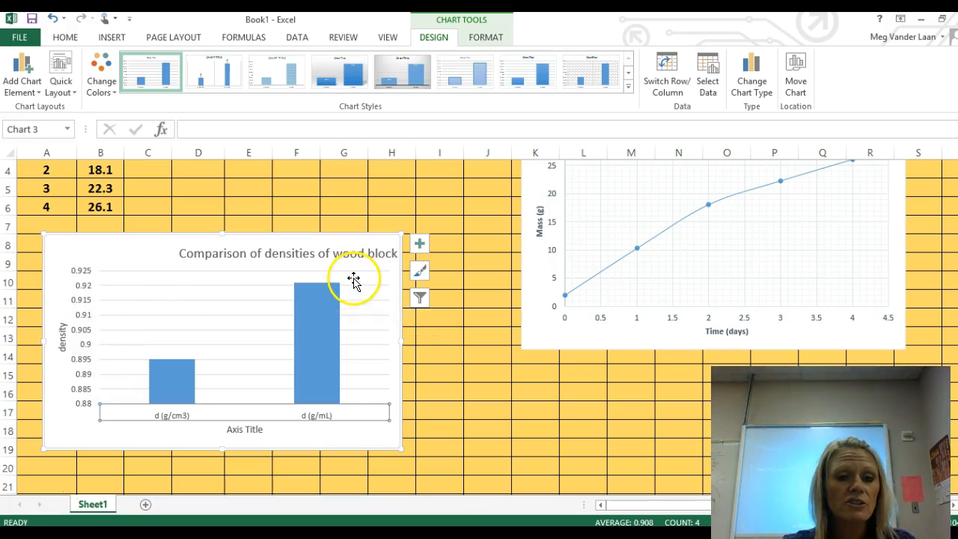
left_click_drag(160, 258, 155, 288)
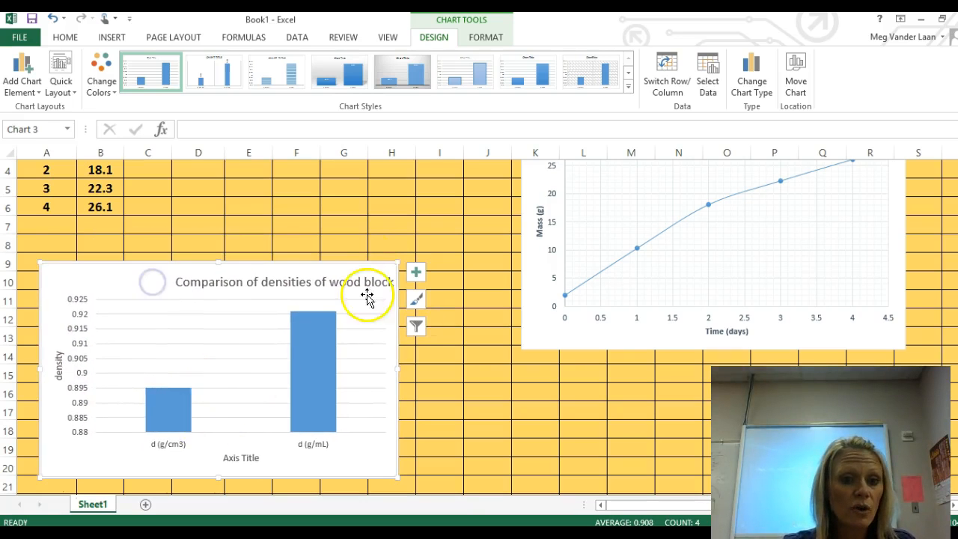
scroll(403, 272, "up", 1)
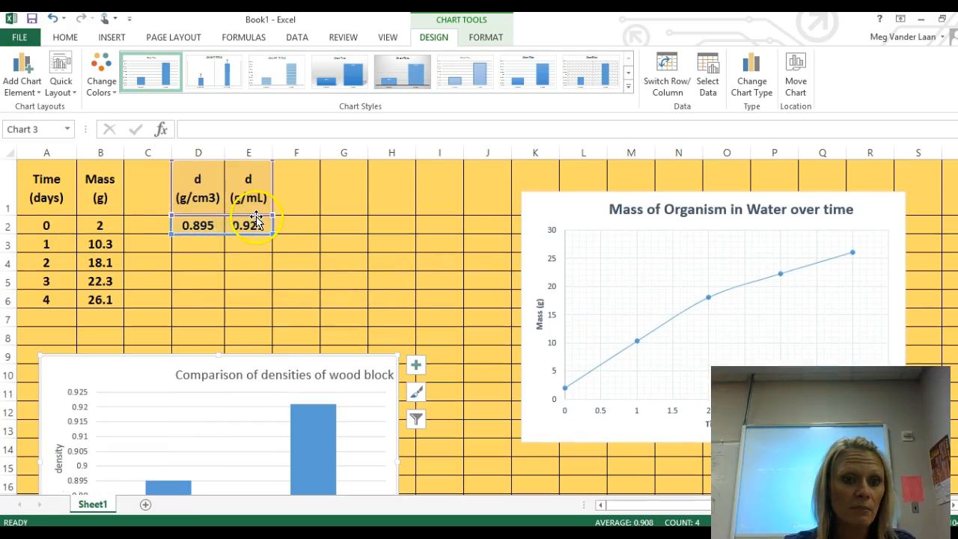
mouse_move(254, 226)
left_mouse_down()
mouse_move(205, 222)
mouse_move(259, 225)
left_mouse_up()
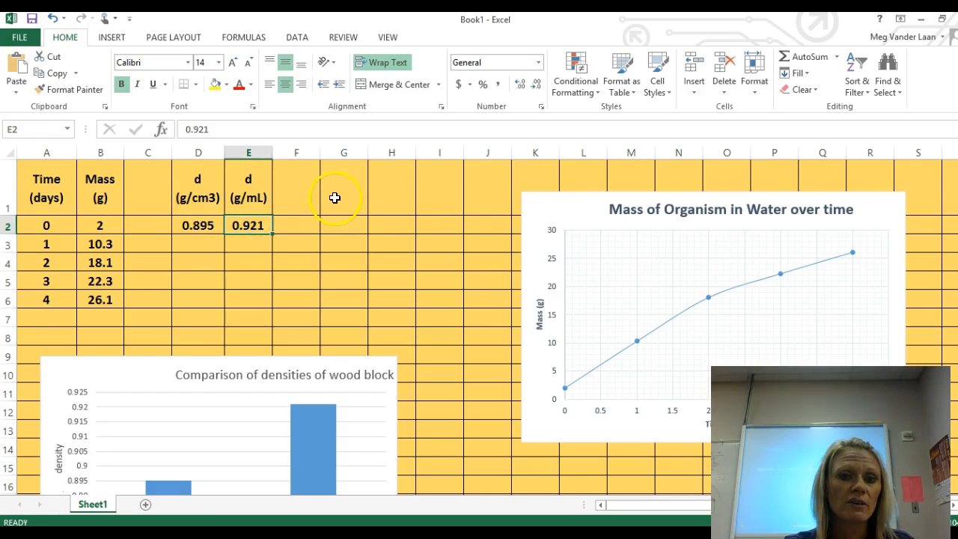
Step: Enter the headers "d wood block" in cell G1 and "d metal (nickel)" in cell H1
left_click(335, 198)
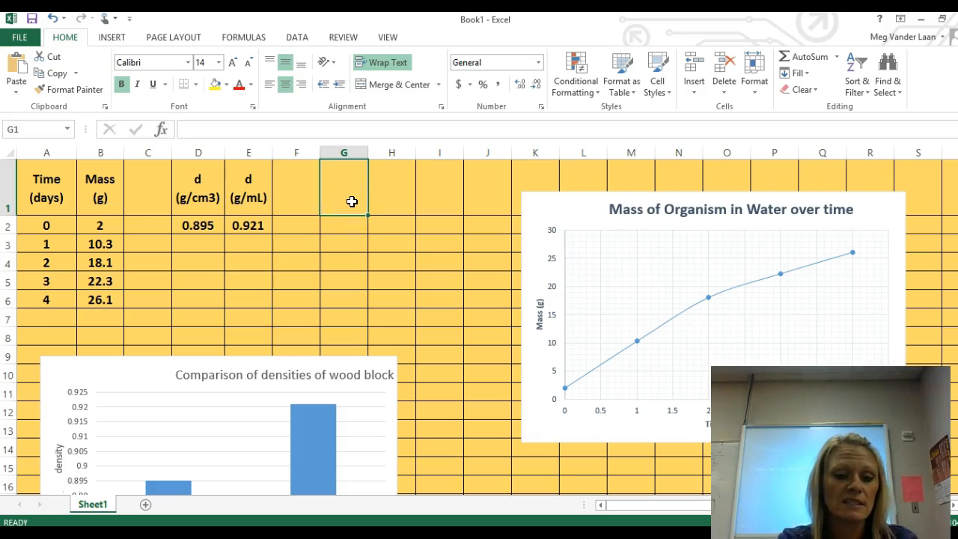
type("d")
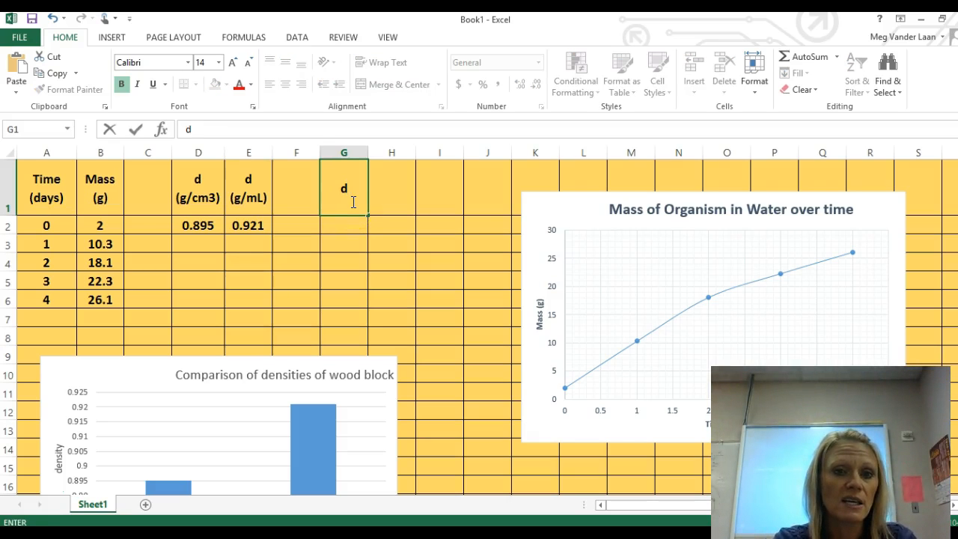
type(" wood blo")
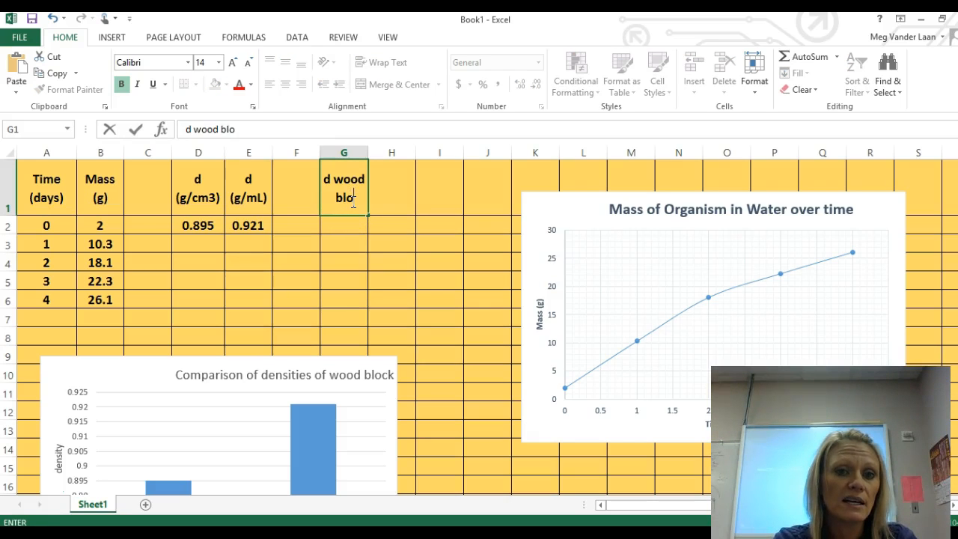
type("ck")
key("Tab")
type("d")
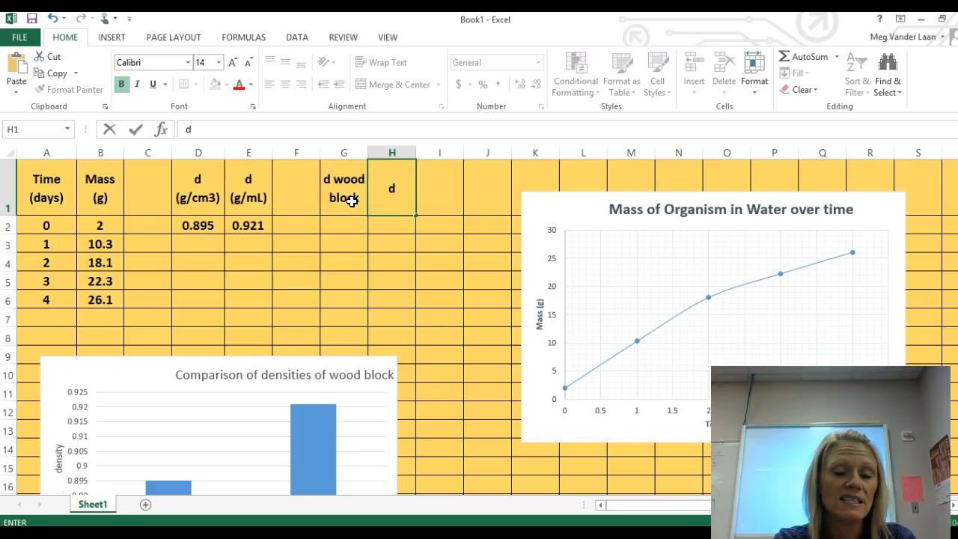
type(" metal (nickel")
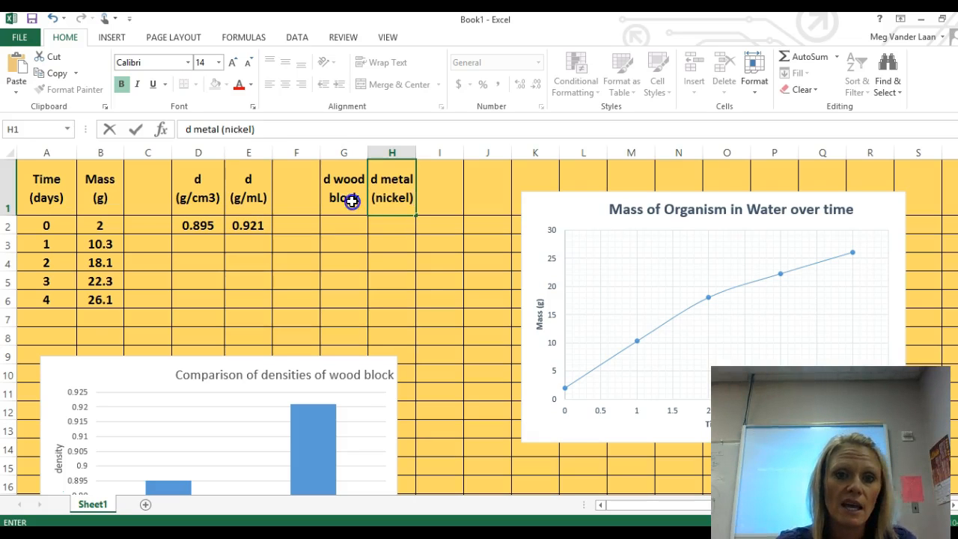
left_click(351, 201)
Step: Enter the density values .895 in cell G2 and 8.76 in cell H2
left_click(348, 243)
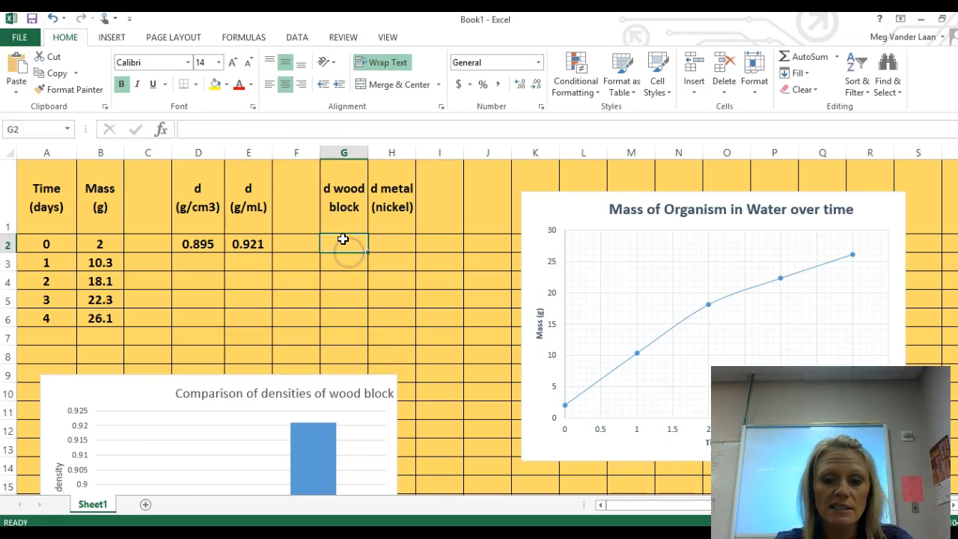
type(".")
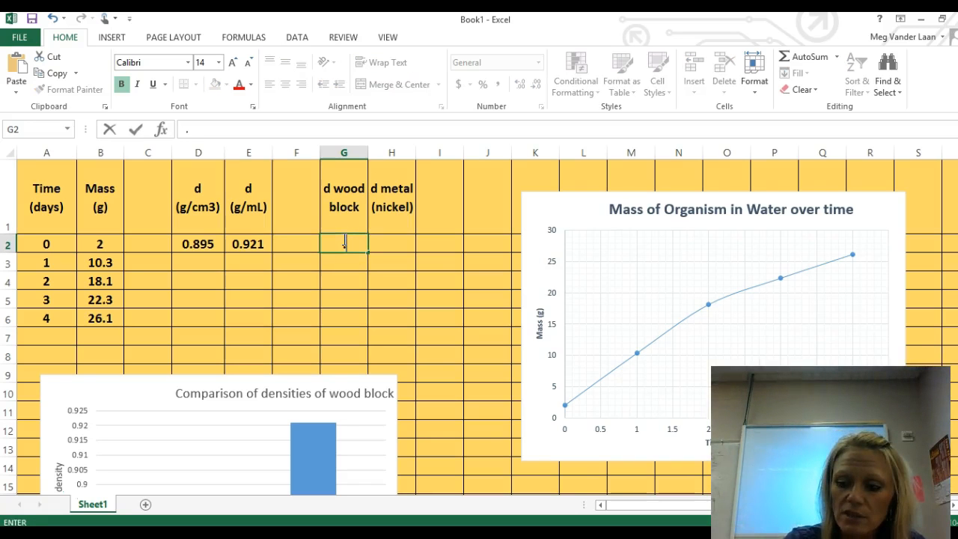
scroll(439, 306, "down", 1)
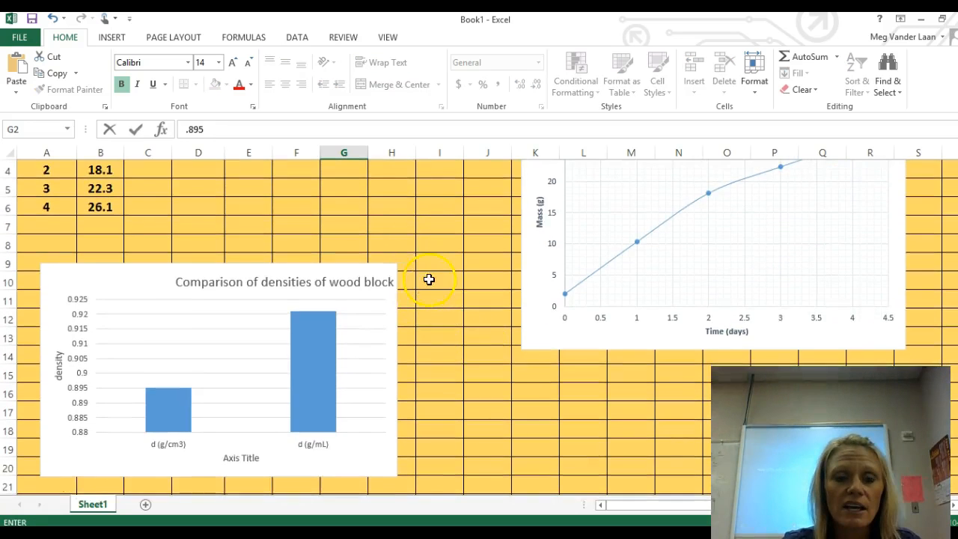
scroll(419, 255, "up", 1)
left_click(393, 246)
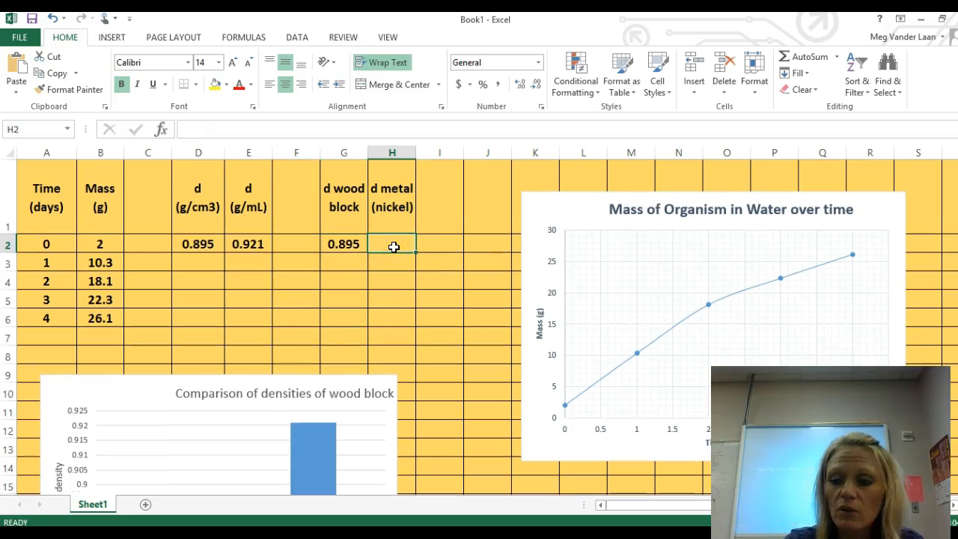
type("8.")
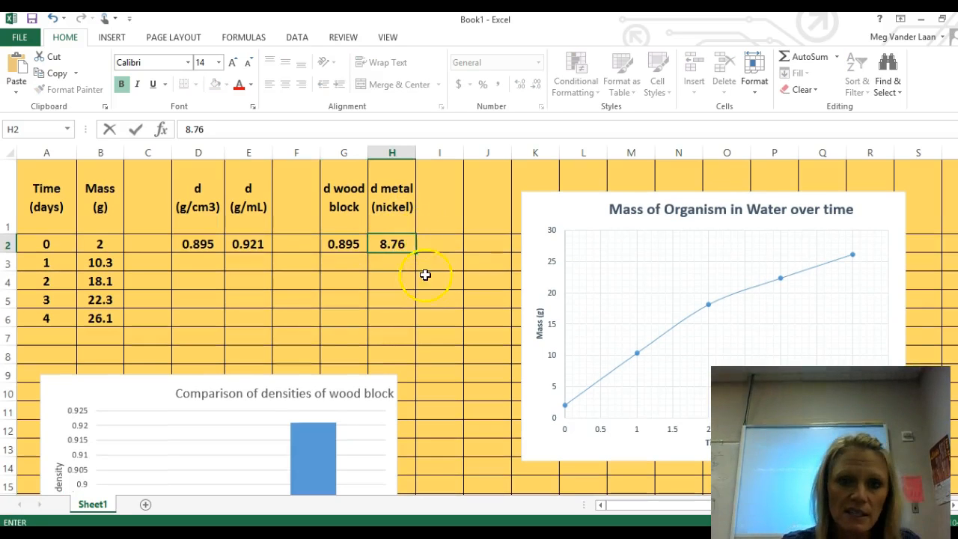
type("76")
left_click(425, 275)
Step: Insert a 2-D clustered column chart from the wood block and nickel densities in G1:H2
left_click_drag(331, 207, 394, 247)
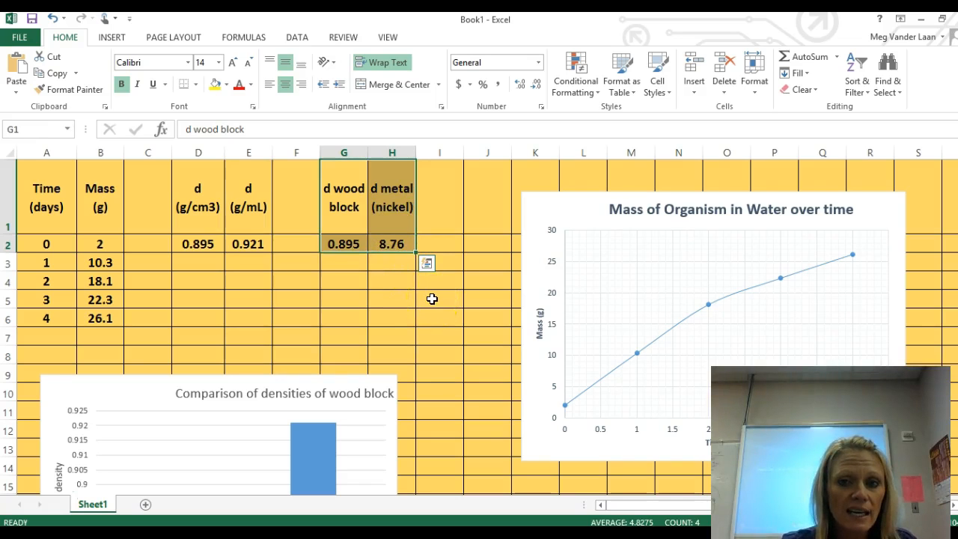
left_click(115, 36)
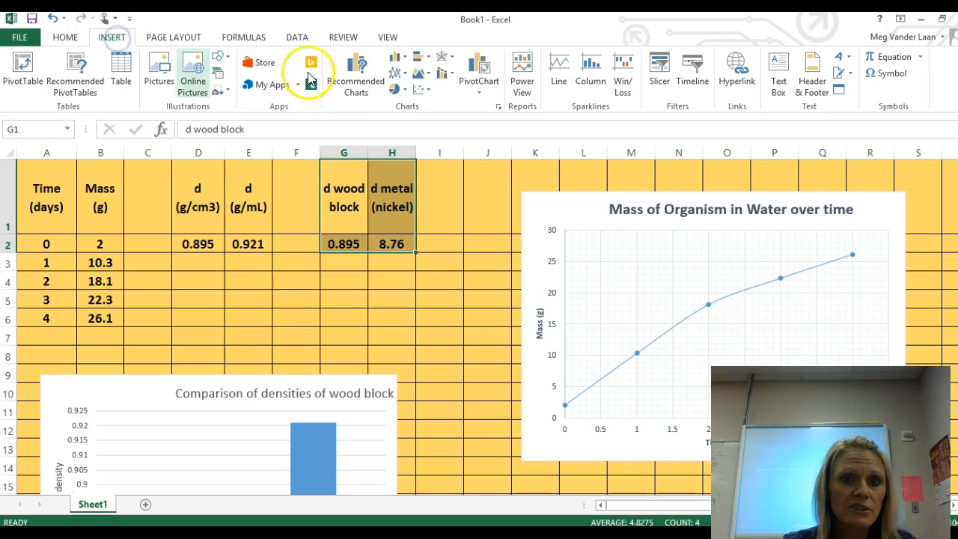
left_click(396, 65)
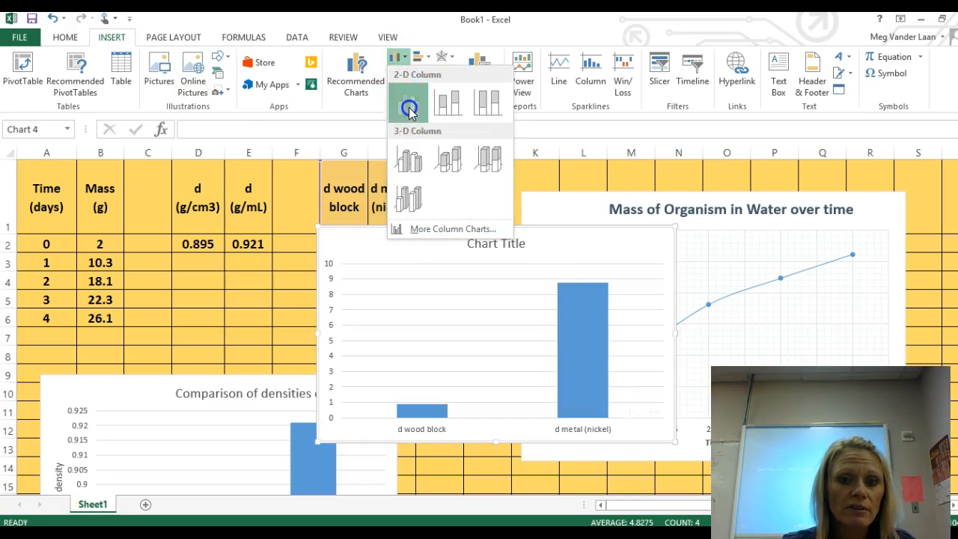
left_click(409, 110)
Step: Change the new column chart's title to "Density Comparison of Wood vs Metal"
left_click(492, 243)
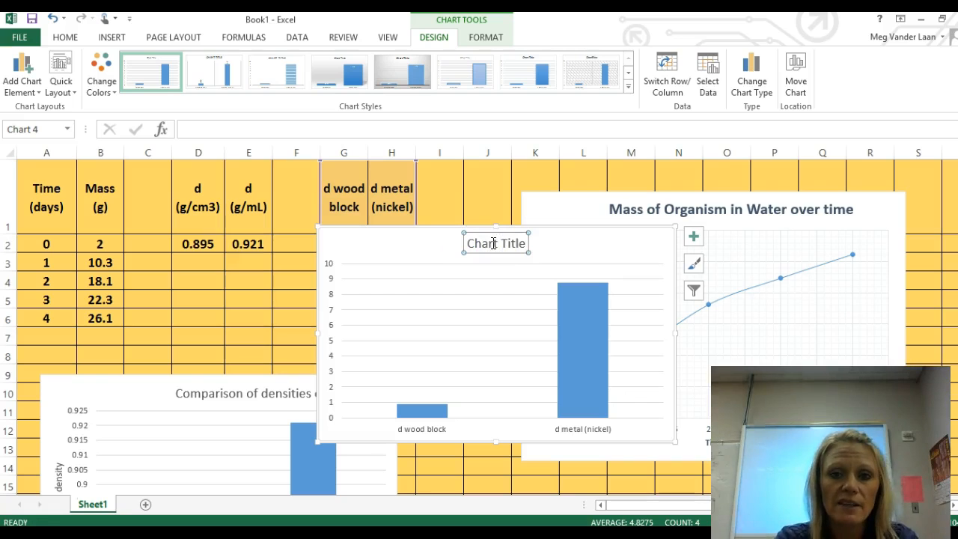
triple_click(493, 243)
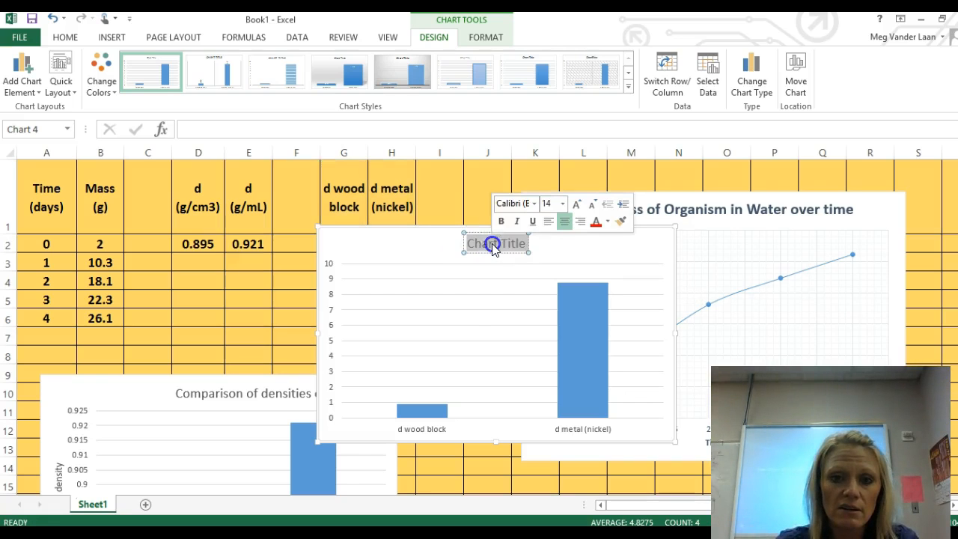
type("D")
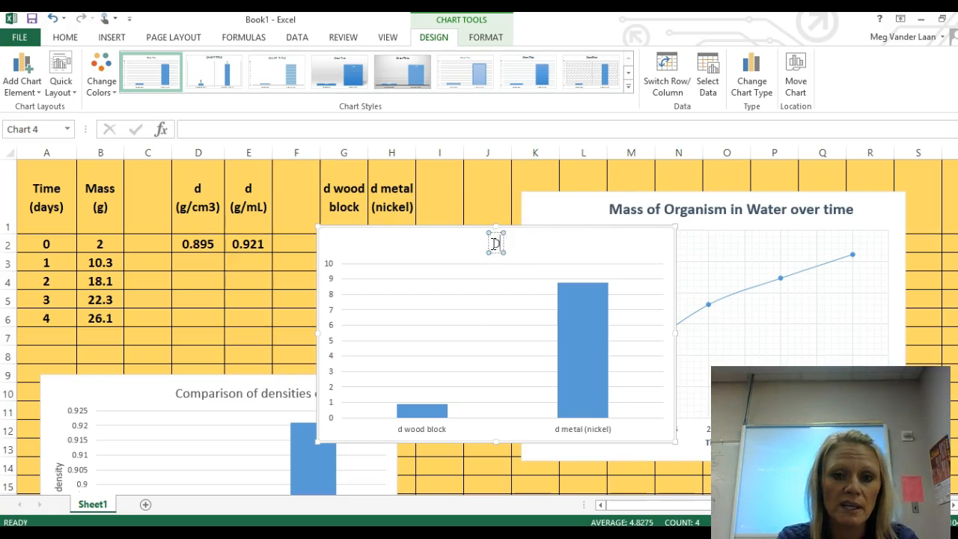
type("ensity compa")
key("BackSpace")
key("BackSpace")
key("BackSpace")
key("BackSpace")
key("BackSpace")
key("BackSpace")
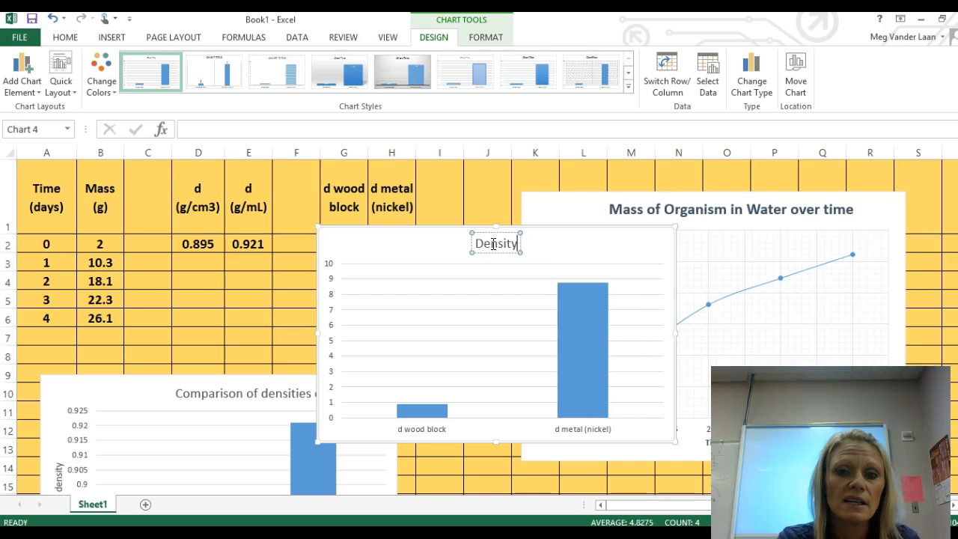
type("Compa")
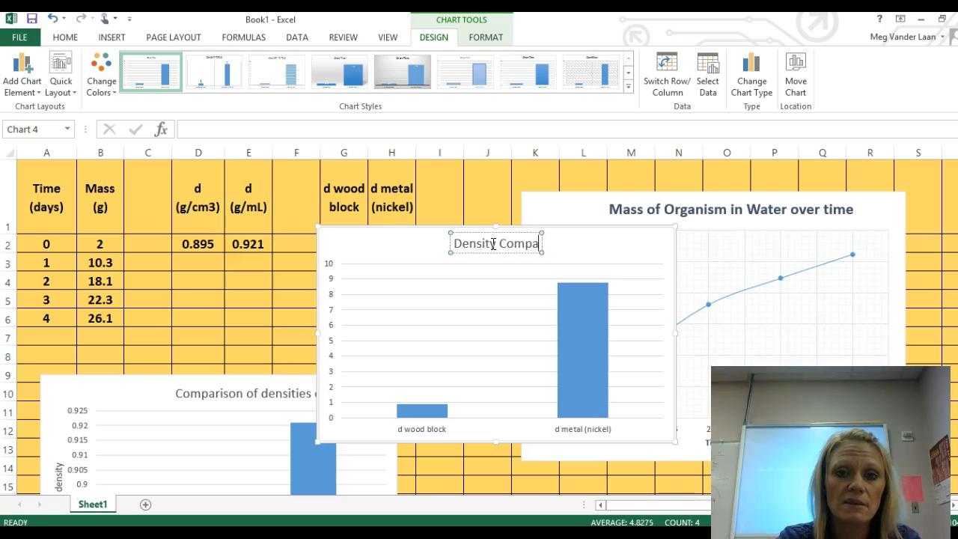
type("rison of woo")
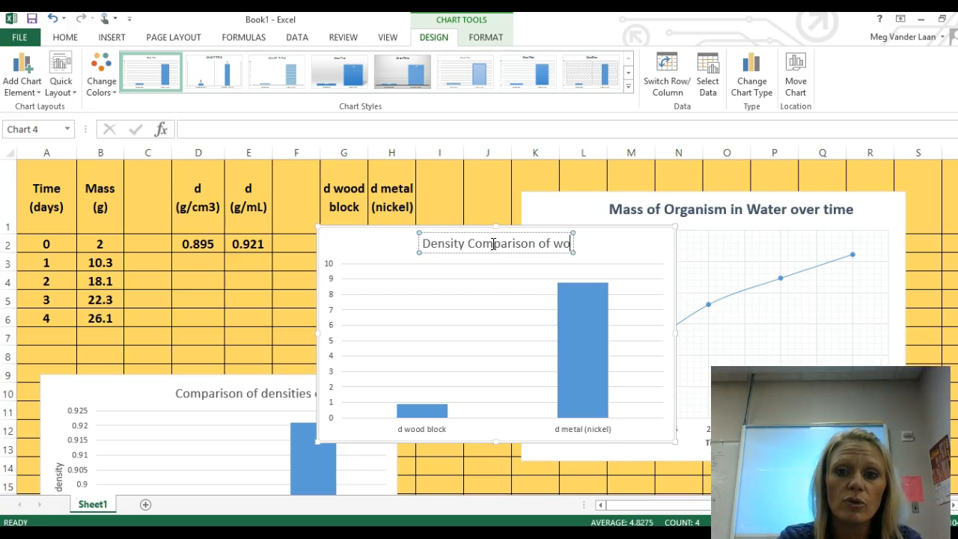
key("BackSpace")
key("BackSpace")
key("BackSpace")
type("Wo")
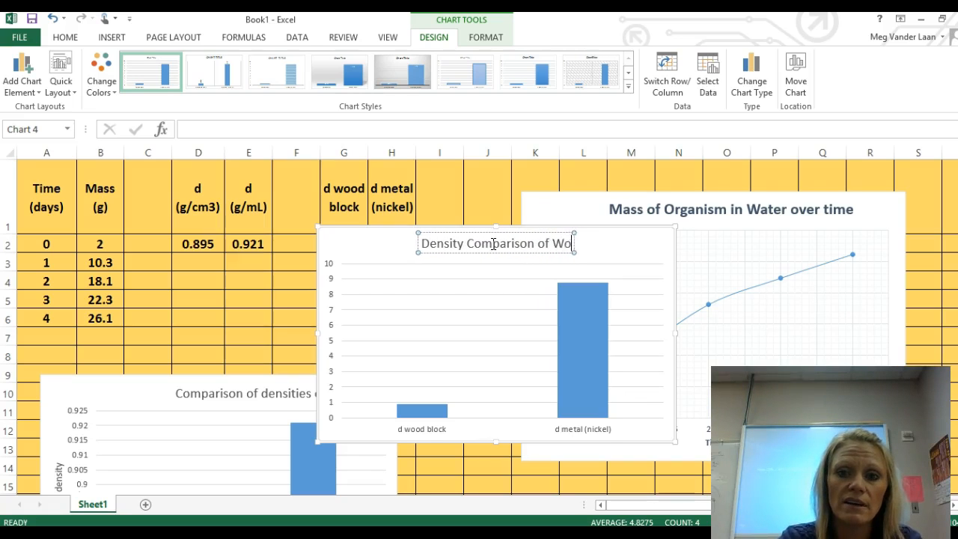
type("od vs Metal")
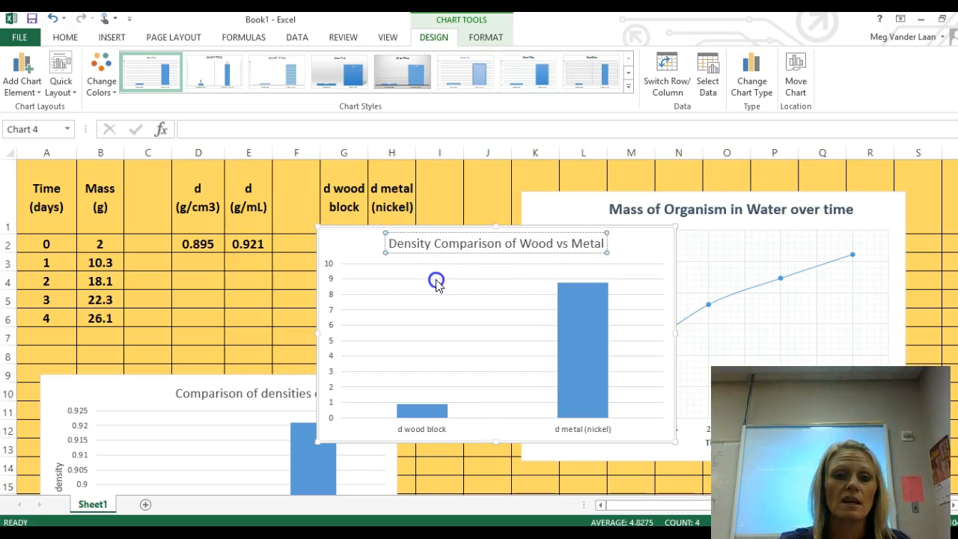
Step: Move the wood versus metal chart to start at about row 11 in column J, and shift the mass scatter chart slightly up and left
left_click_drag(337, 241, 83, 233)
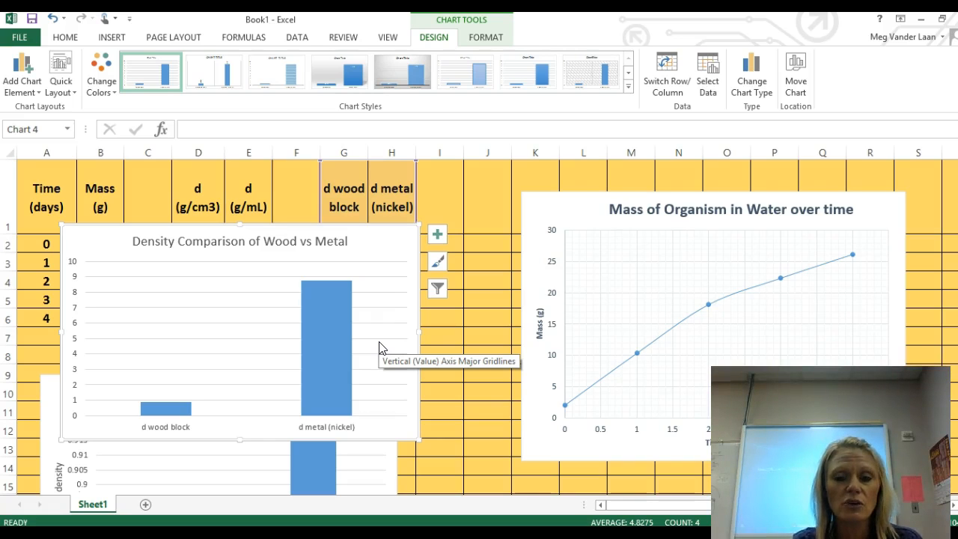
left_click(217, 276)
mouse_move(221, 249)
left_mouse_down()
mouse_move(271, 245)
mouse_move(209, 258)
left_mouse_up()
left_click(268, 247)
left_click_drag(385, 247, 781, 432)
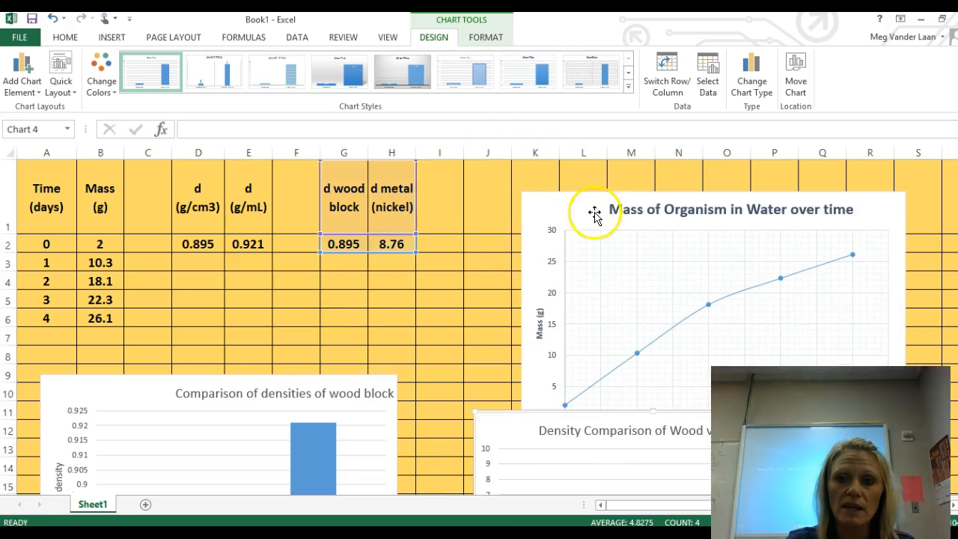
left_click_drag(594, 215, 576, 184)
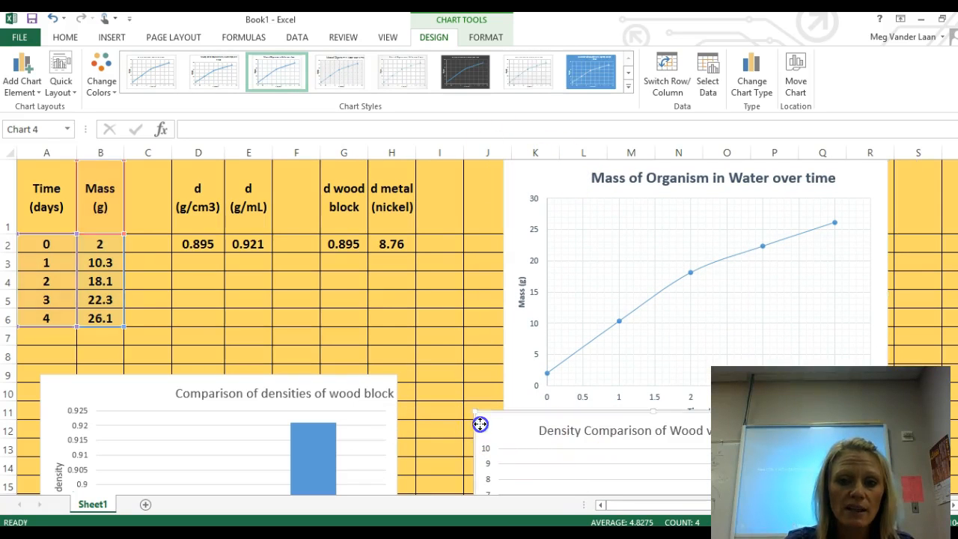
Step: Center the title "Comparison of densities of wood block" above the plot of its column chart
left_click(361, 414)
left_click(334, 395)
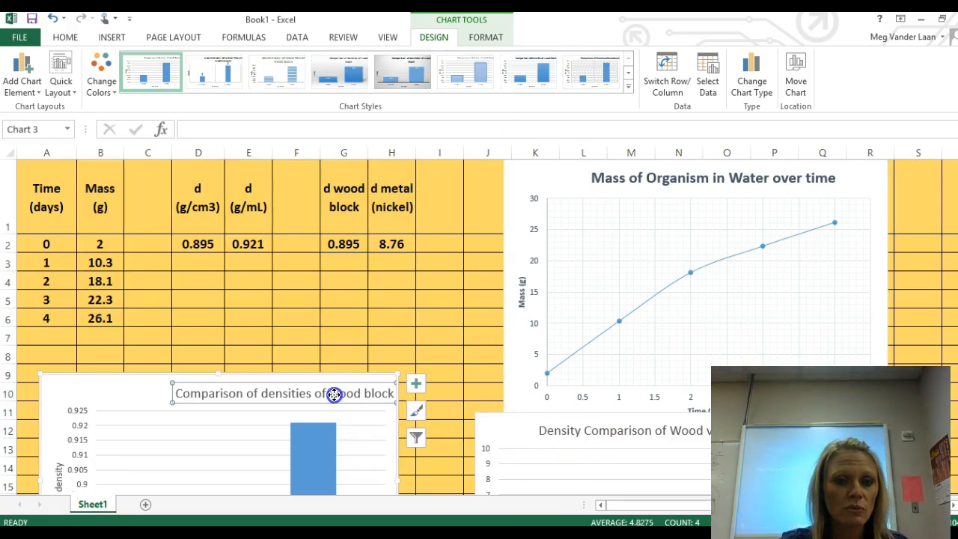
left_click_drag(328, 382, 257, 380)
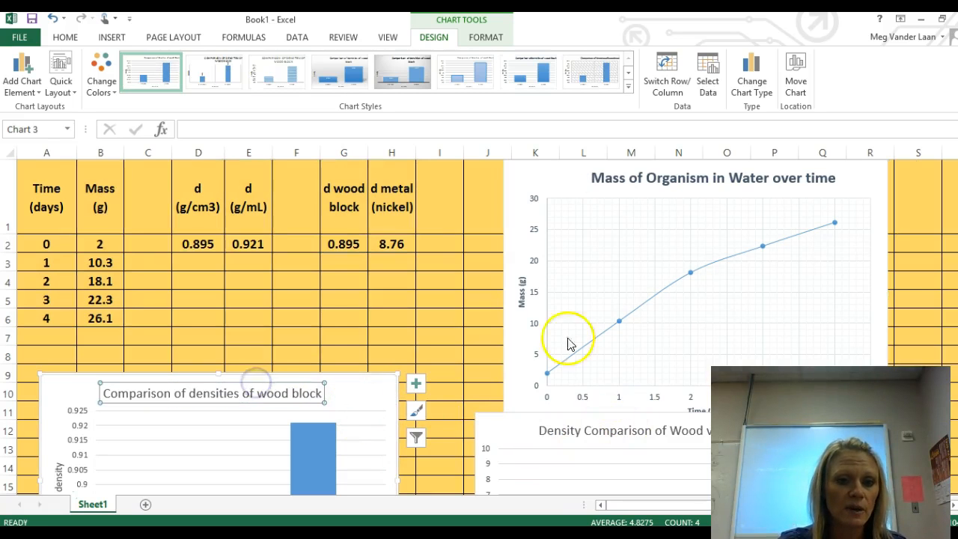
Step: Examine the wood block density chart and the wood versus metal density chart side by side
scroll(471, 297, "down", 4)
scroll(463, 296, "up", 2)
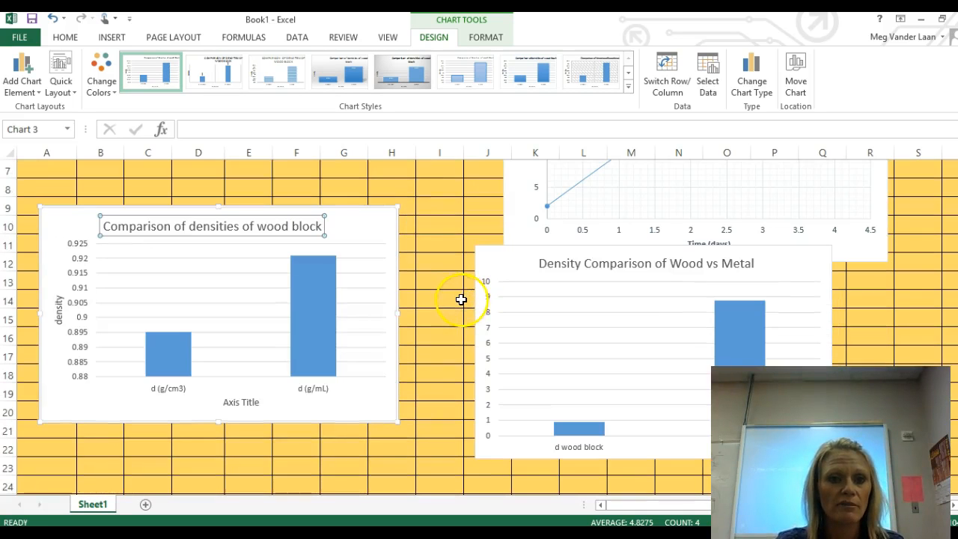
left_click(225, 324)
left_click(256, 324)
left_click(651, 337)
scroll(653, 345, "up", 2)
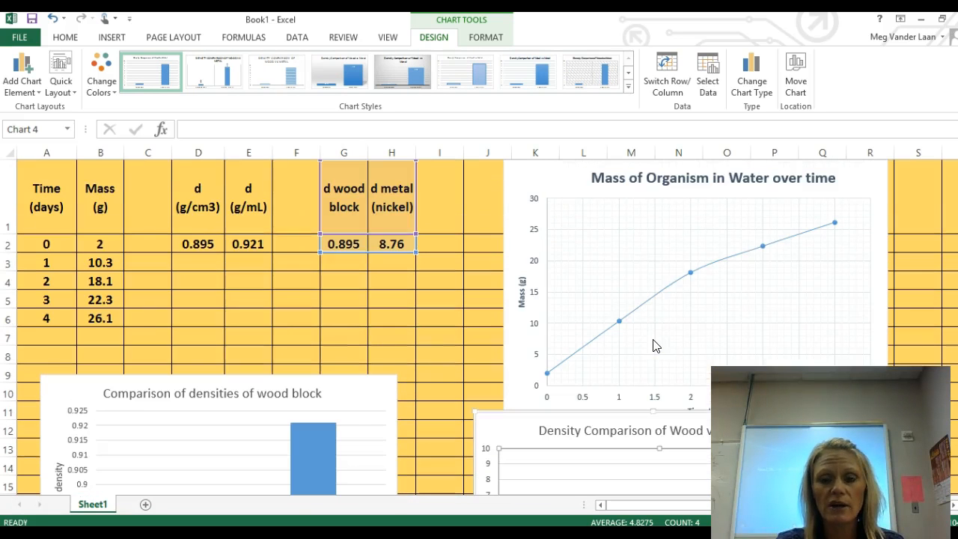
Step: Select the chart area of the mass scatter chart and display its formatting options
left_click(635, 247)
left_click(624, 239)
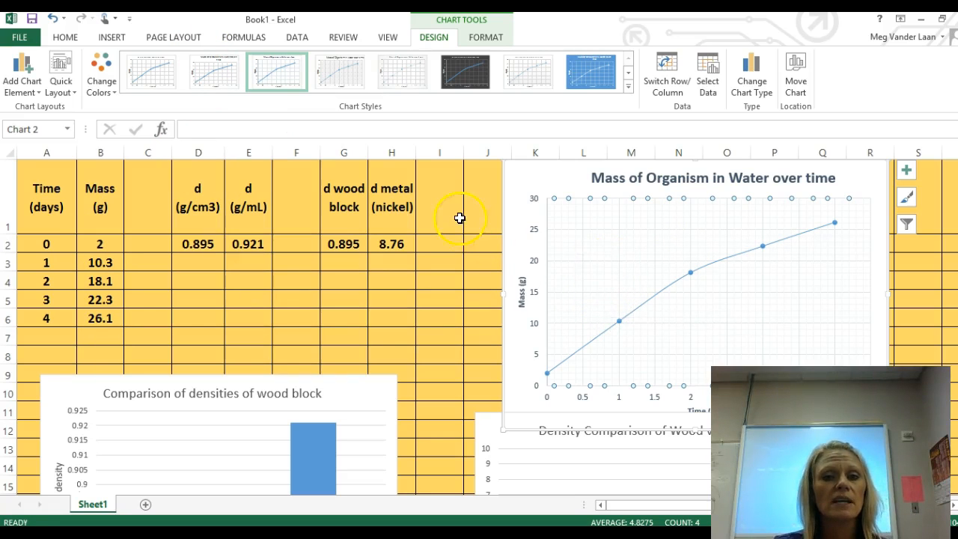
left_click(521, 176)
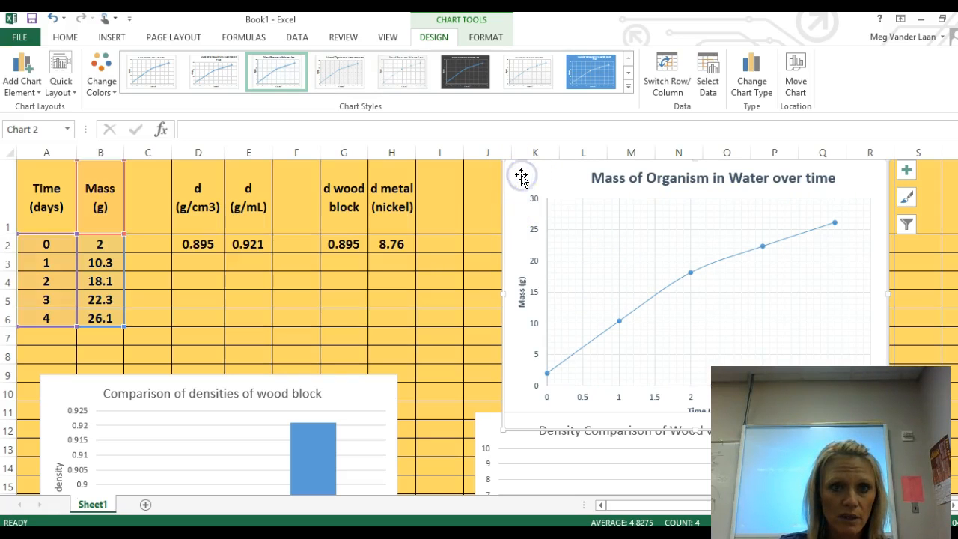
left_click(486, 36)
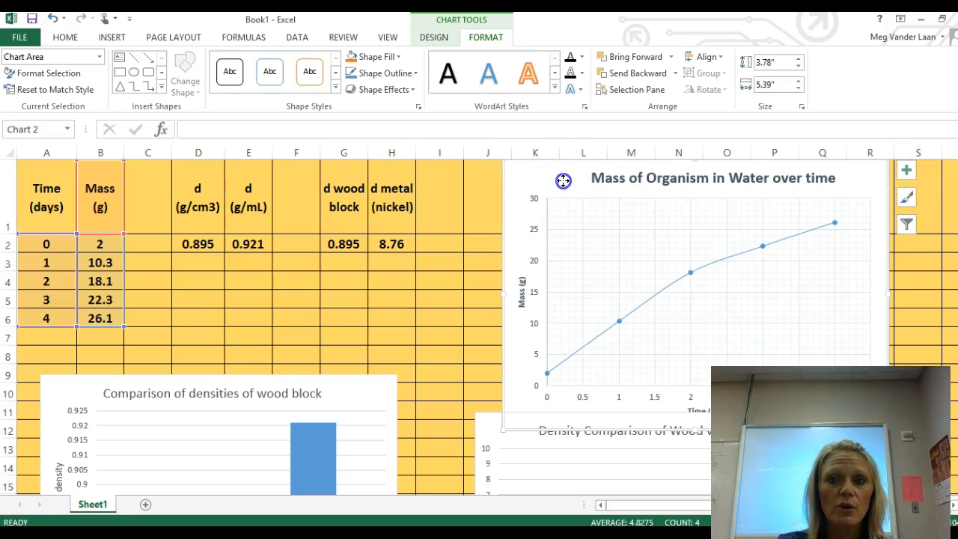
left_click(481, 41)
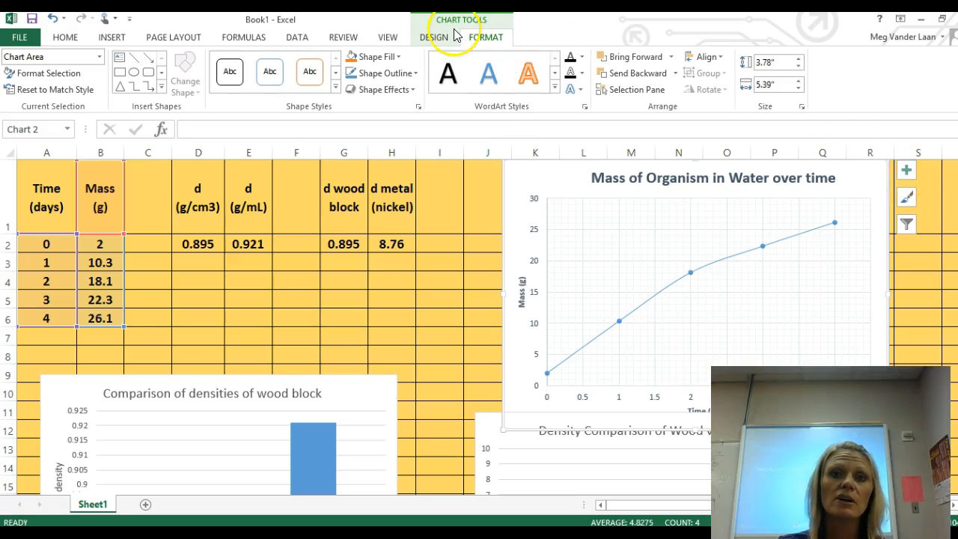
left_click(498, 39)
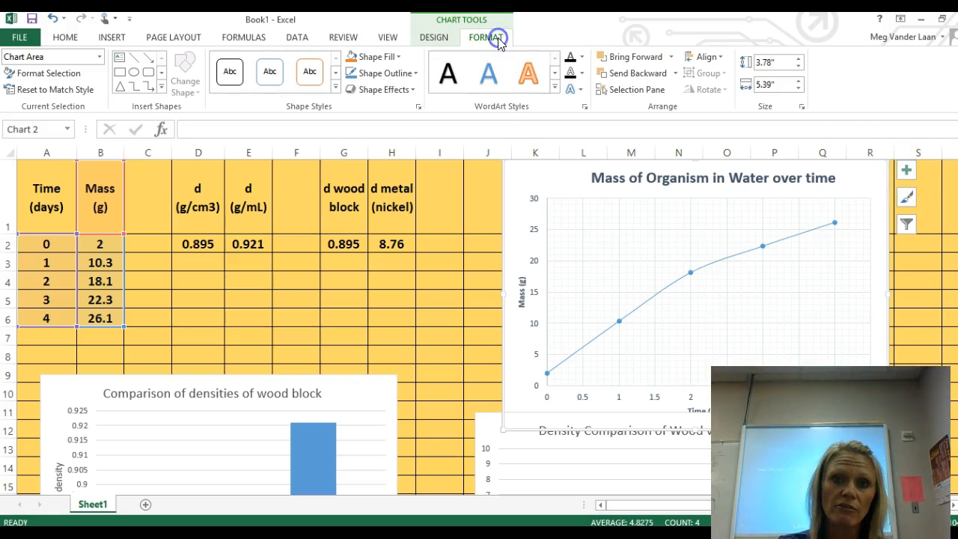